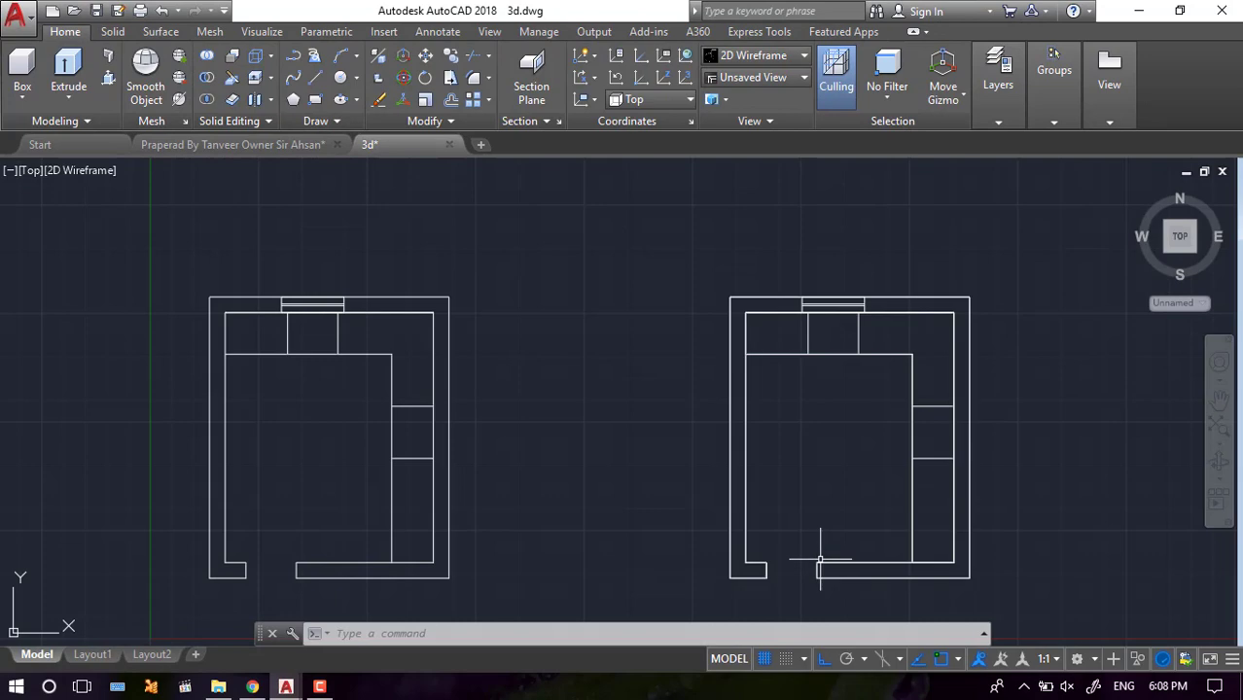
- Switch the viewport to the SW Isometric view
scroll(788, 545, "down", 2)
scroll(720, 487, "down", 2)
scroll(683, 436, "up", 4)
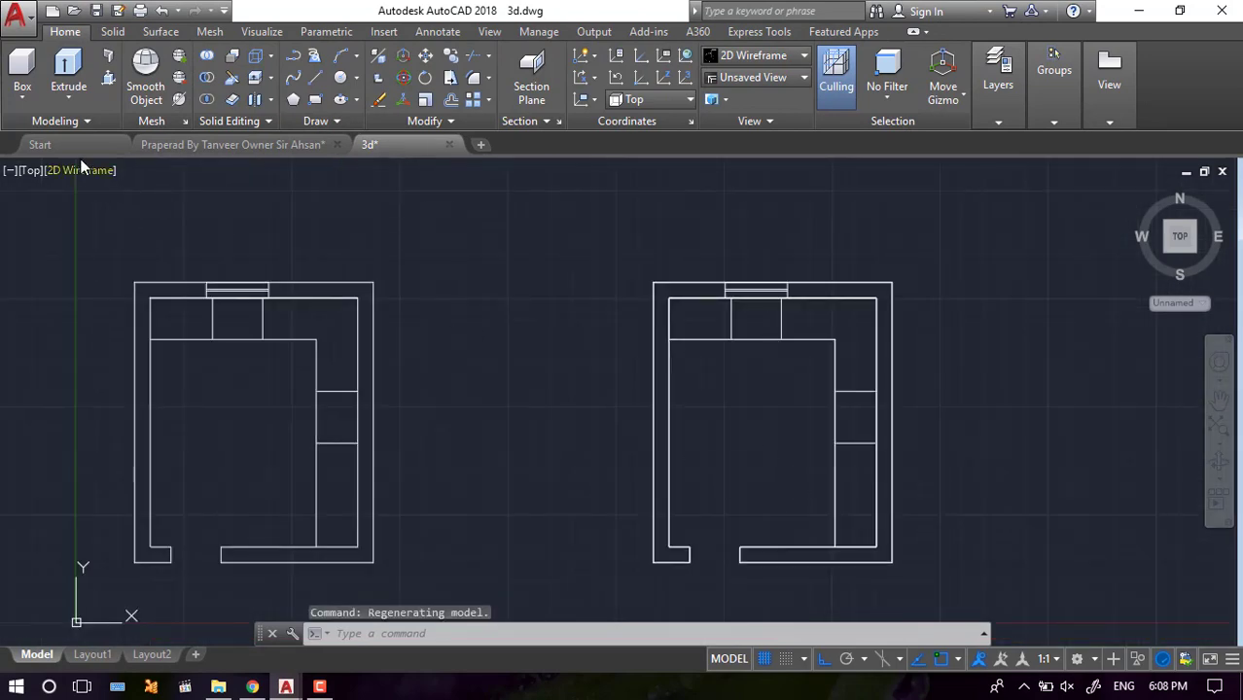
left_click(29, 171)
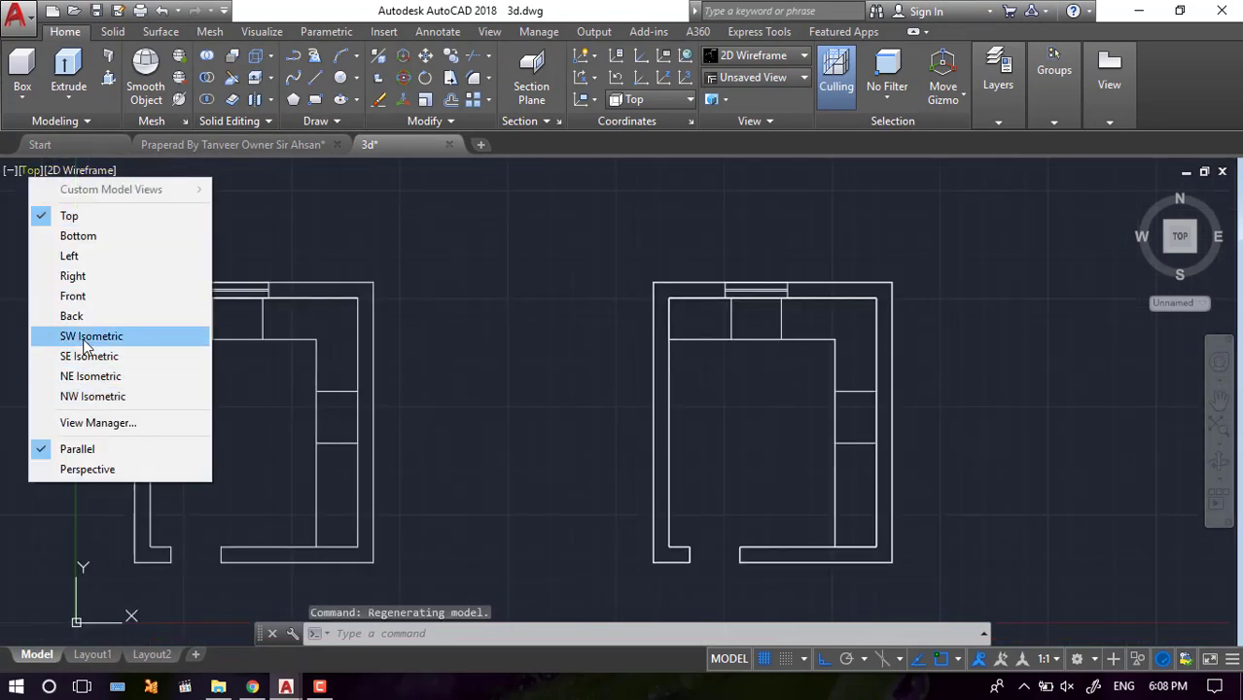
left_click(97, 336)
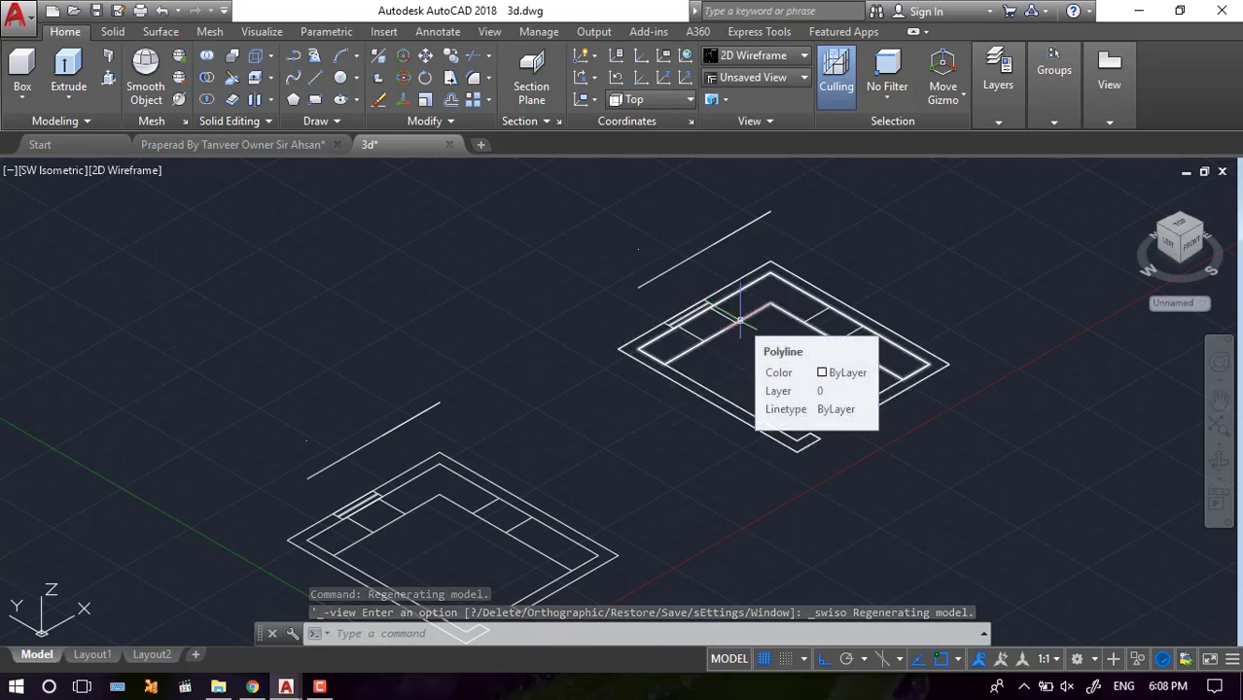
- Cancel the started EXTRUDE and zoom in on the right plan's top corner
type("EX")
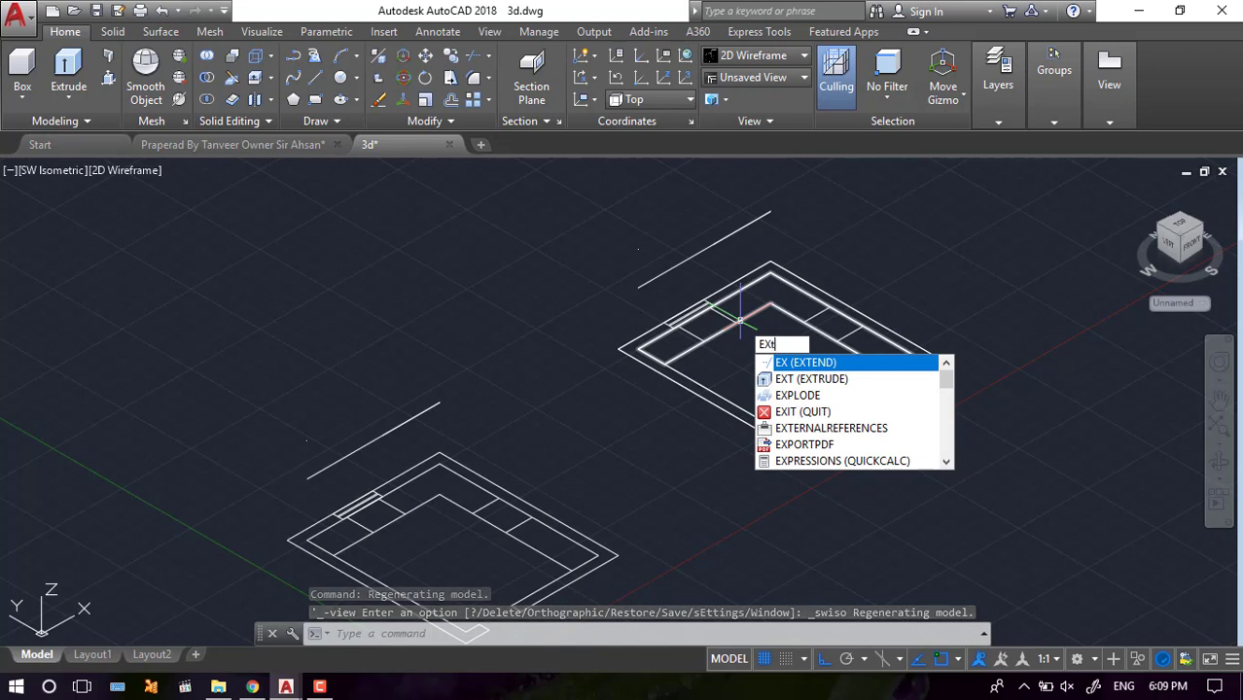
type("T")
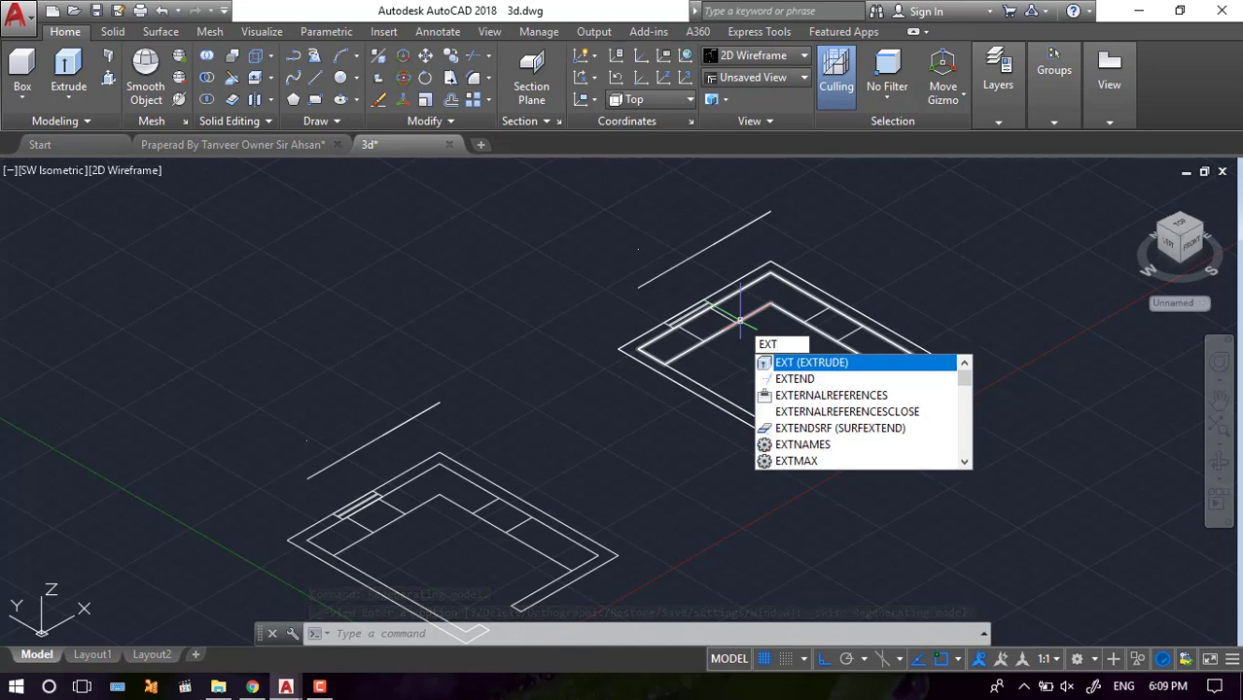
key("Escape")
key("Escape")
key("Escape")
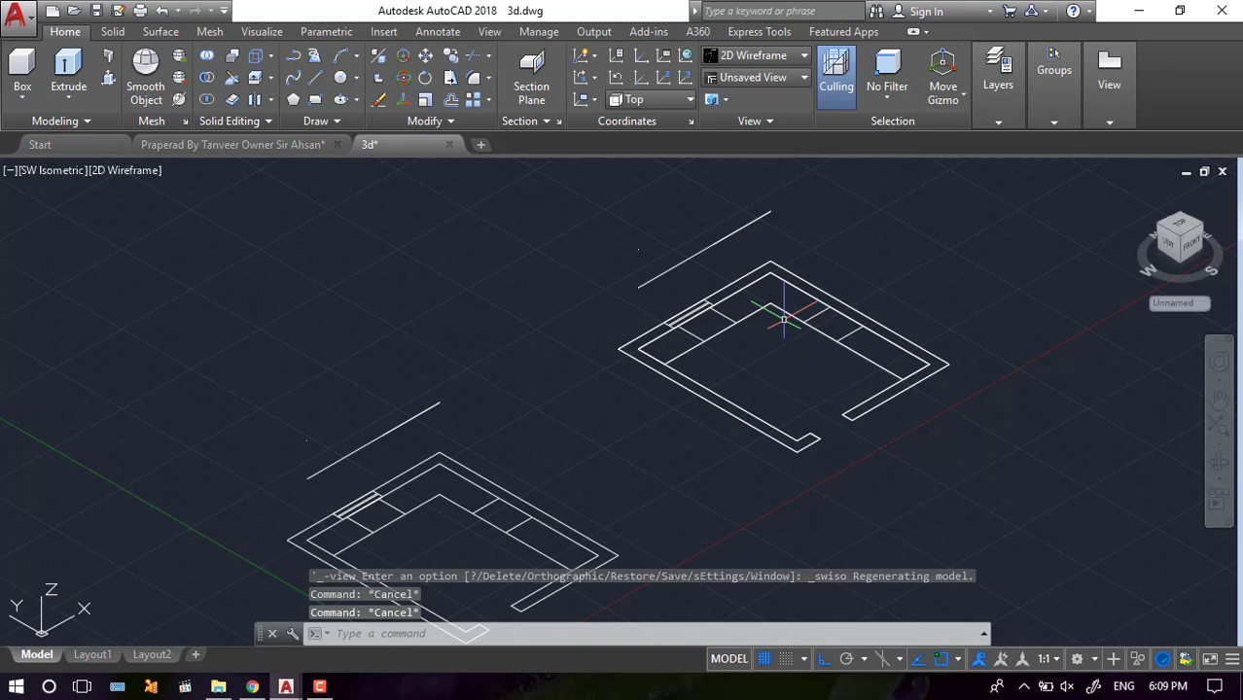
scroll(784, 319, "up", 2)
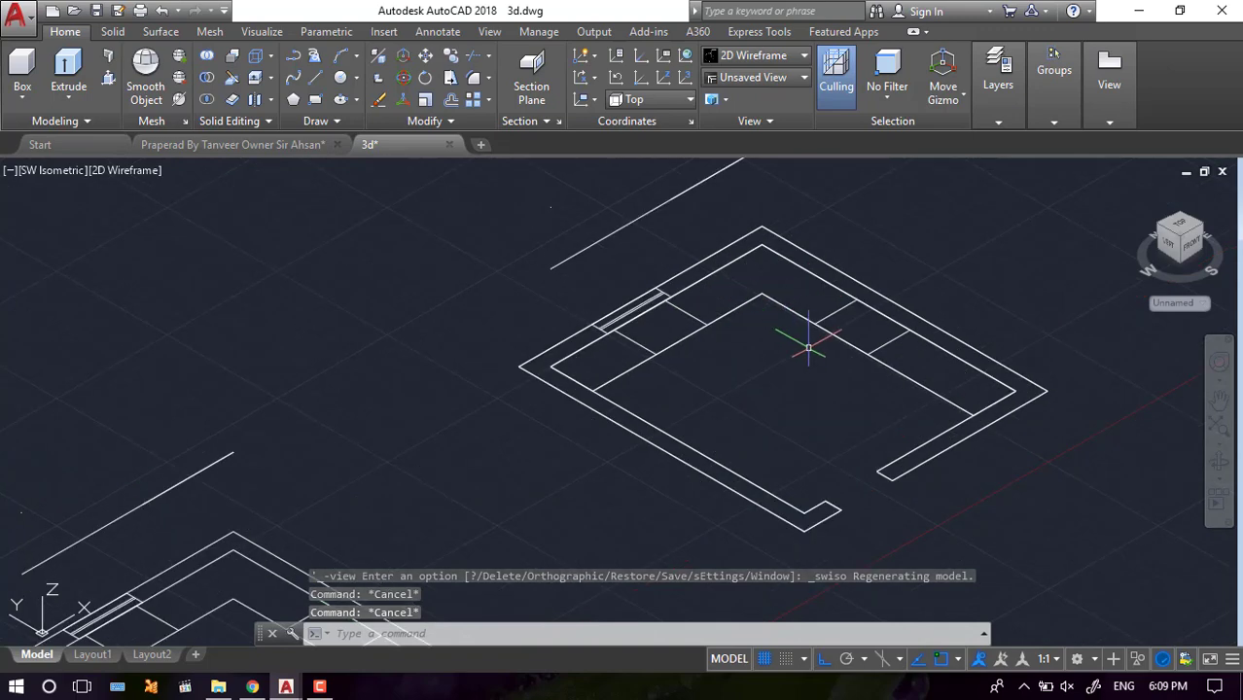
scroll(817, 326, "up", 2)
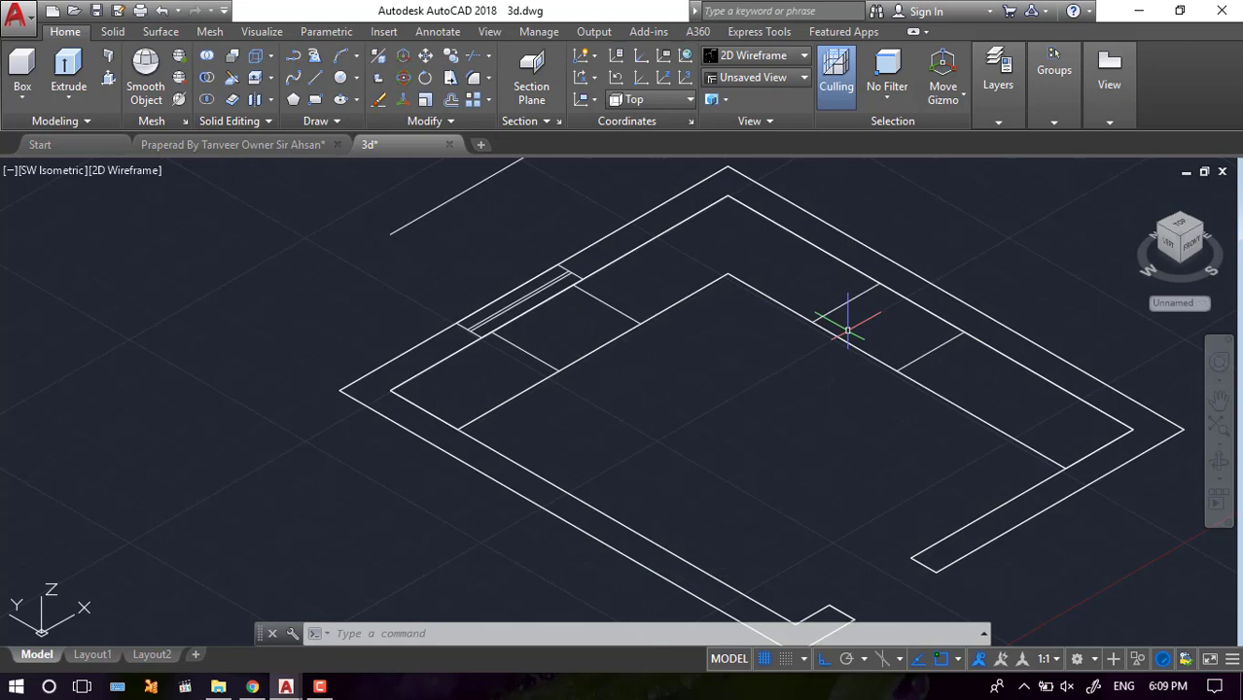
scroll(860, 328, "up", 2)
left_click(848, 293)
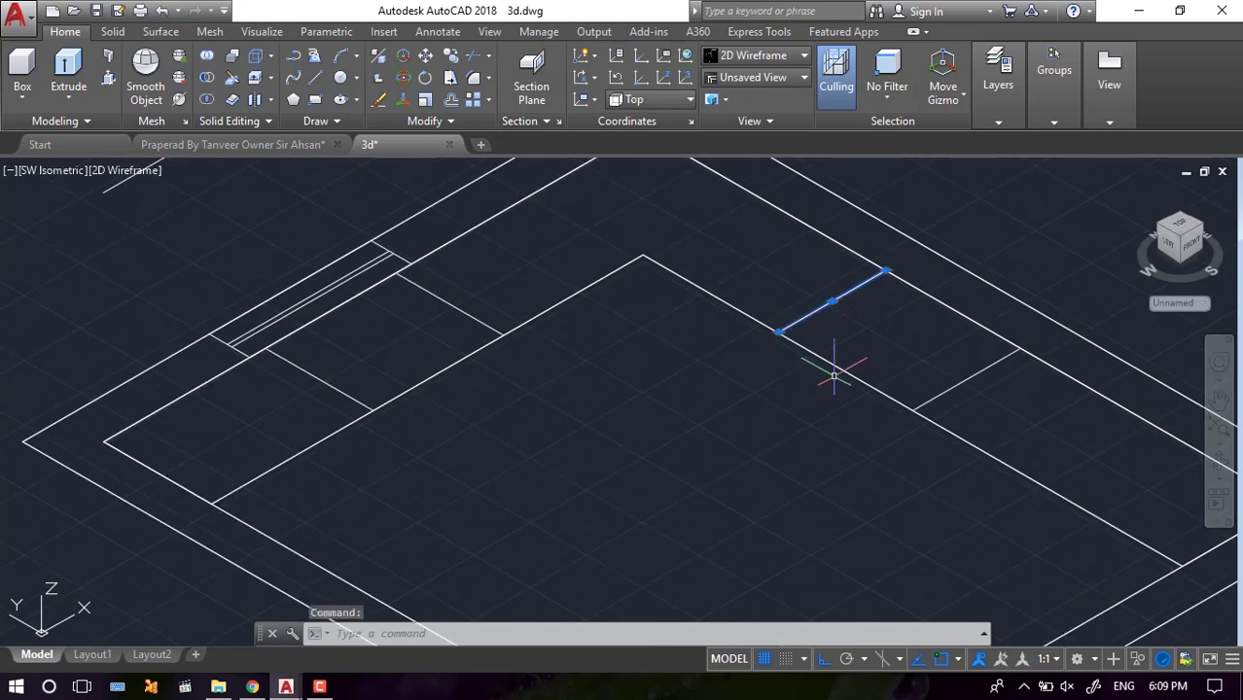
key("Escape")
- Draw a closed four-corner polyline around the counter section at the plan's upper corner
type("pl")
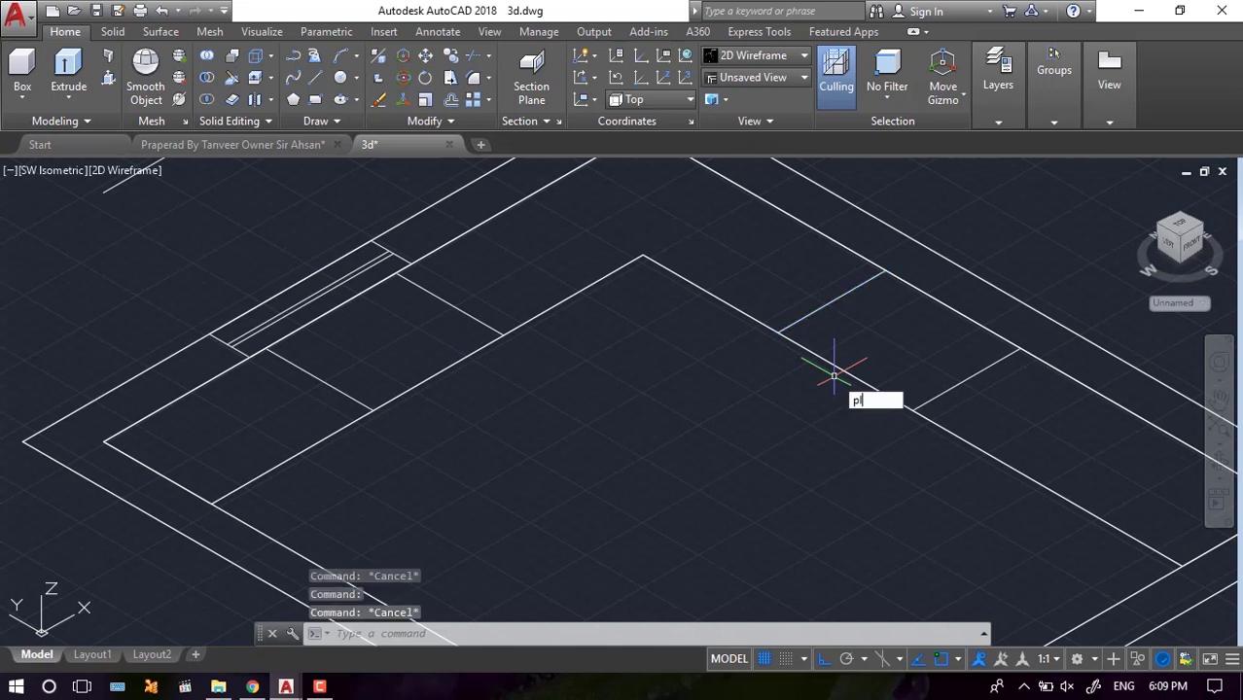
key("Return")
left_click(887, 271)
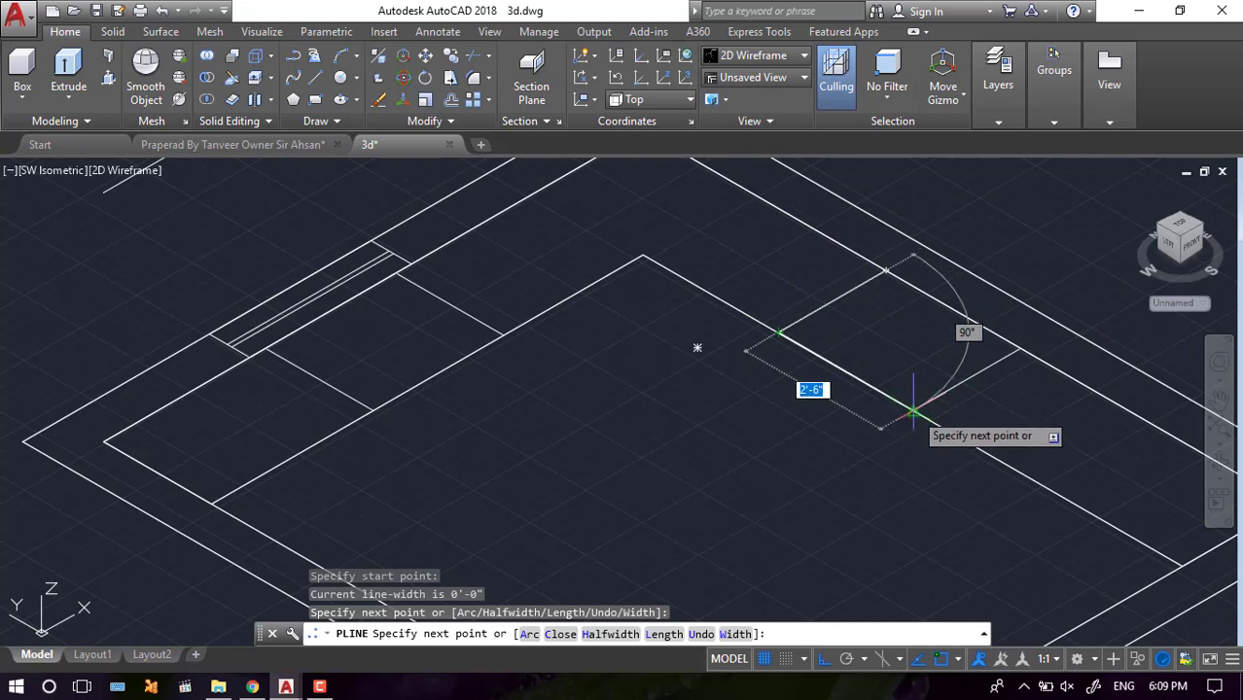
left_click(914, 410)
left_click(1020, 348)
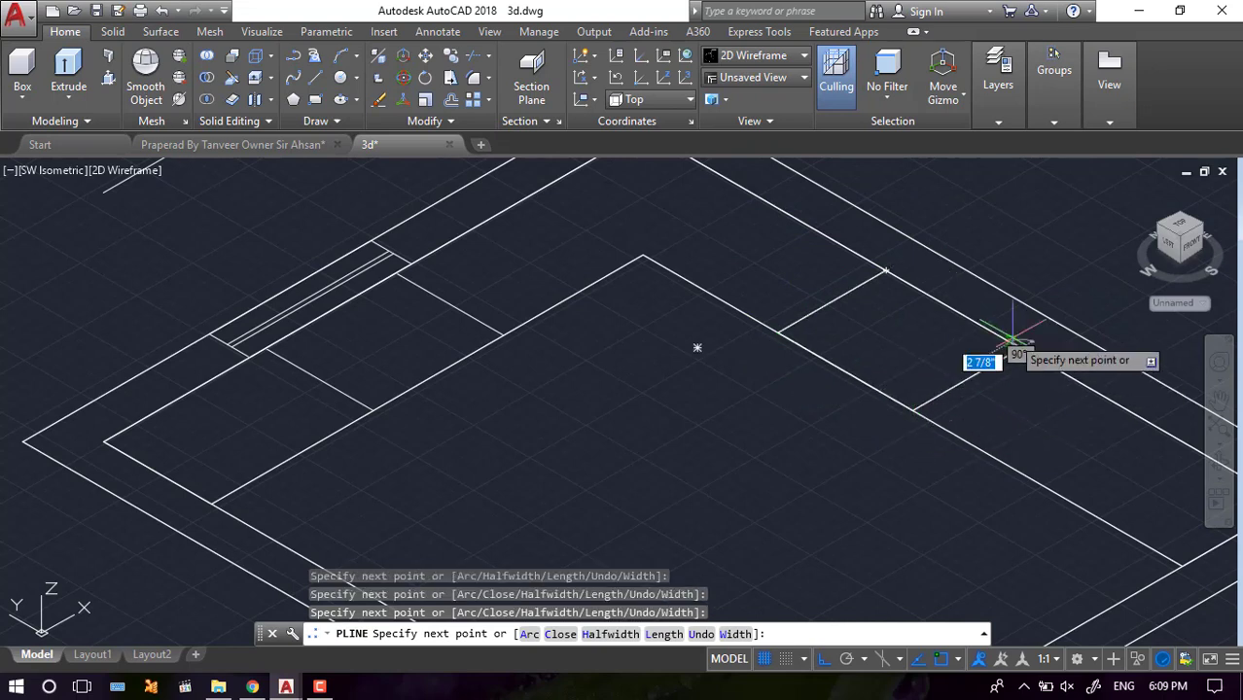
left_click(887, 271)
key("Return")
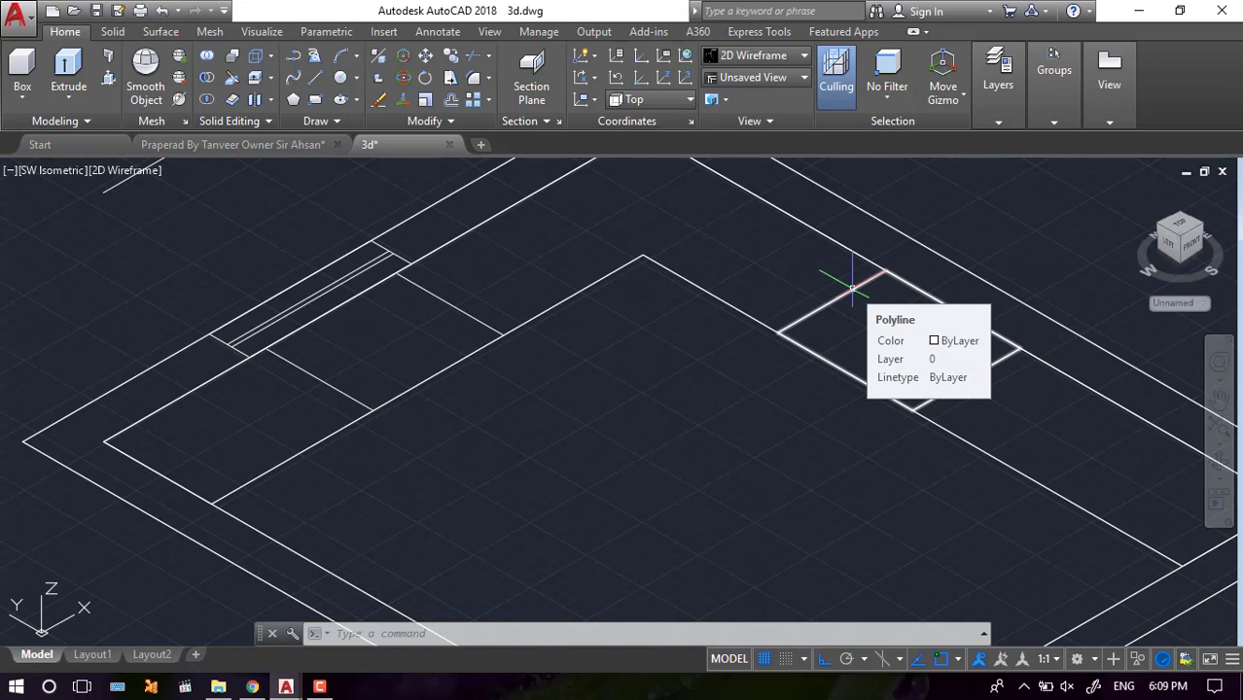
left_click(852, 287)
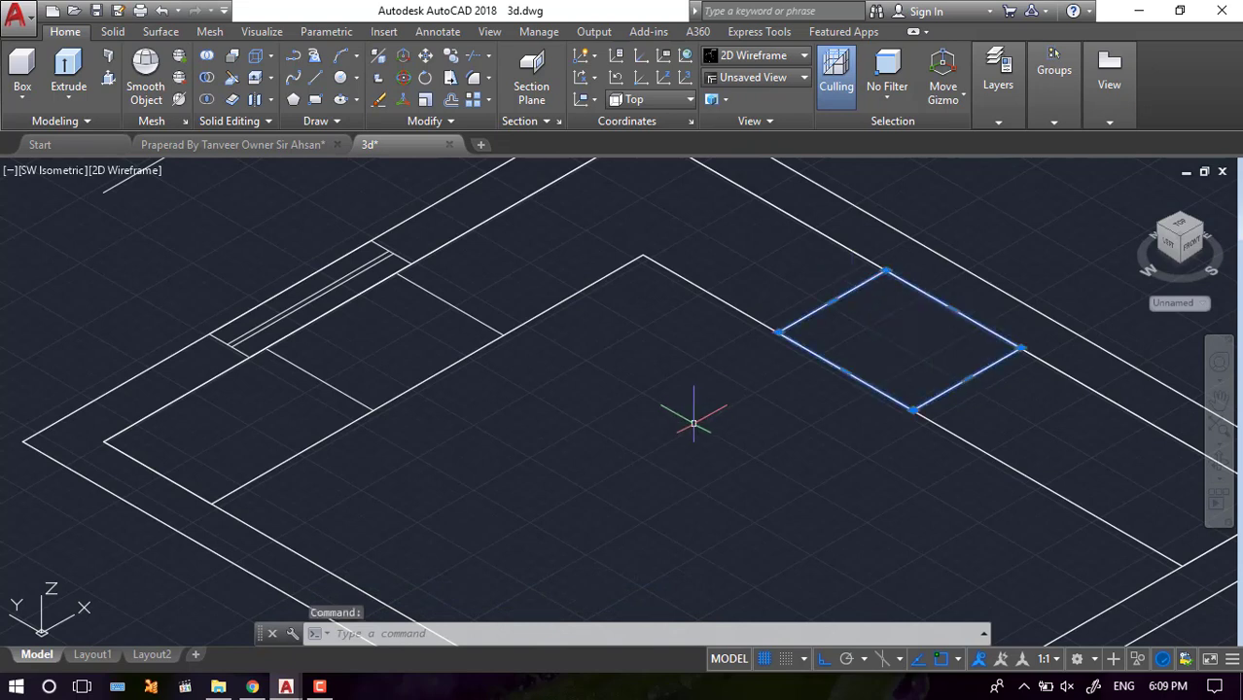
key("Escape")
left_click(810, 304)
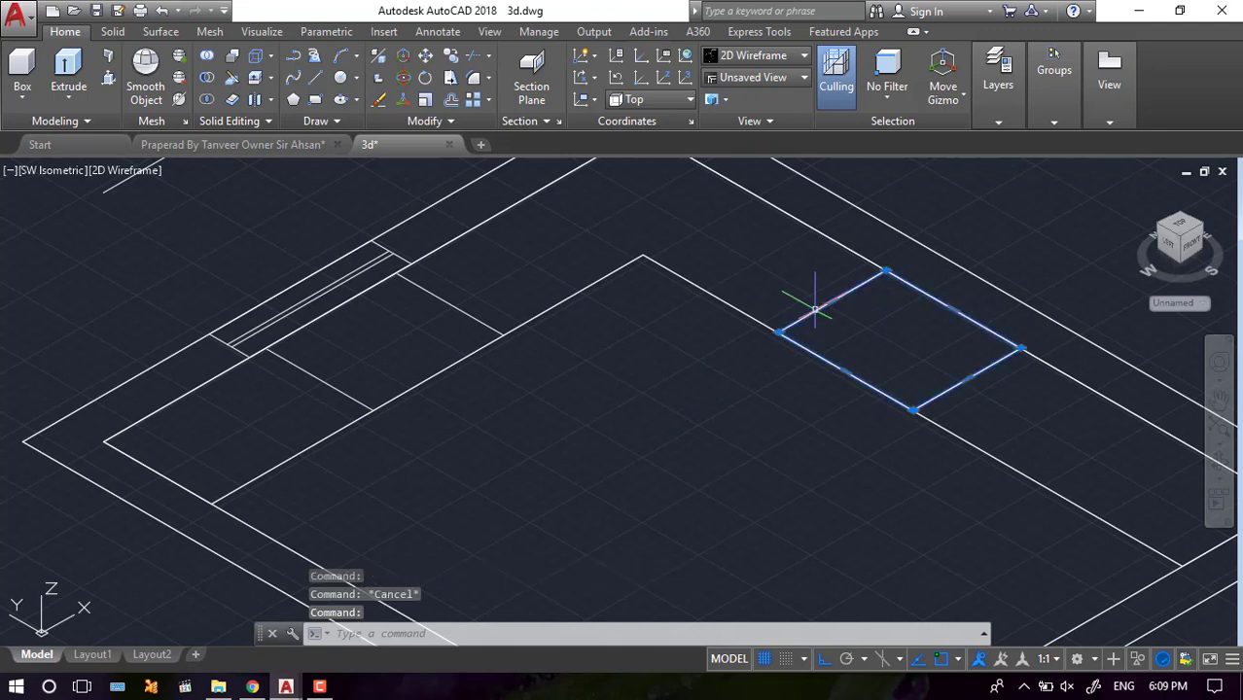
key("Escape")
scroll(744, 347, "down", 3)
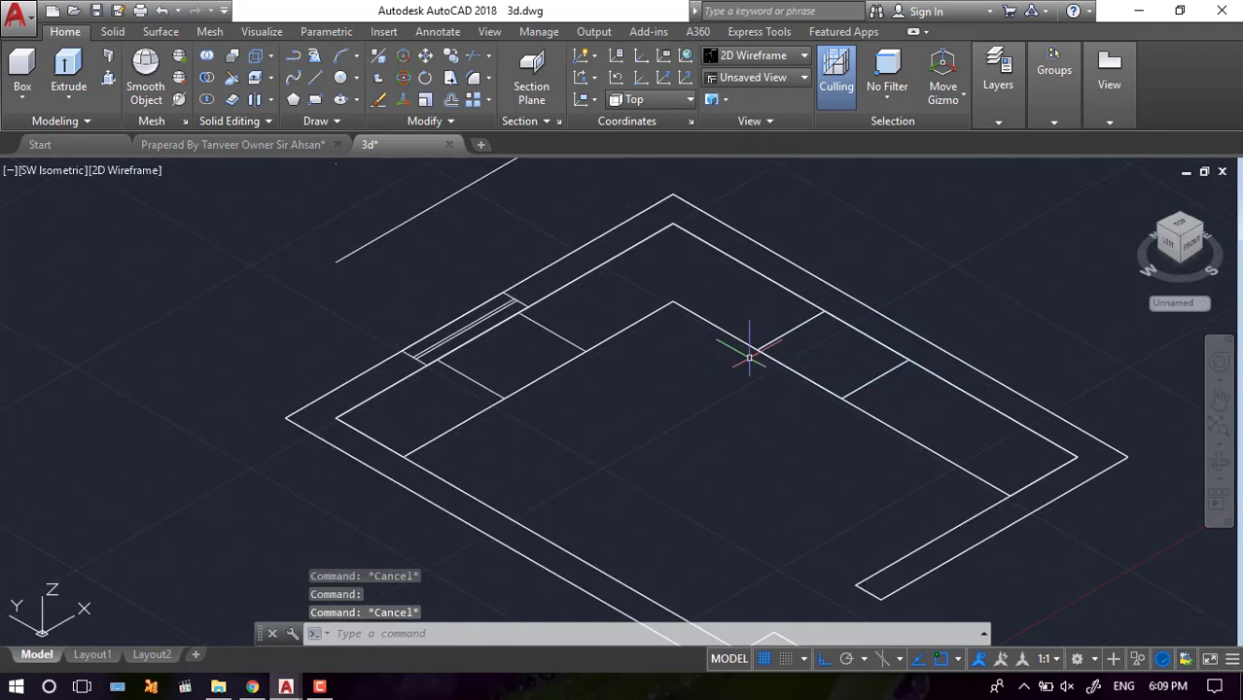
left_click(788, 326)
left_click(784, 336)
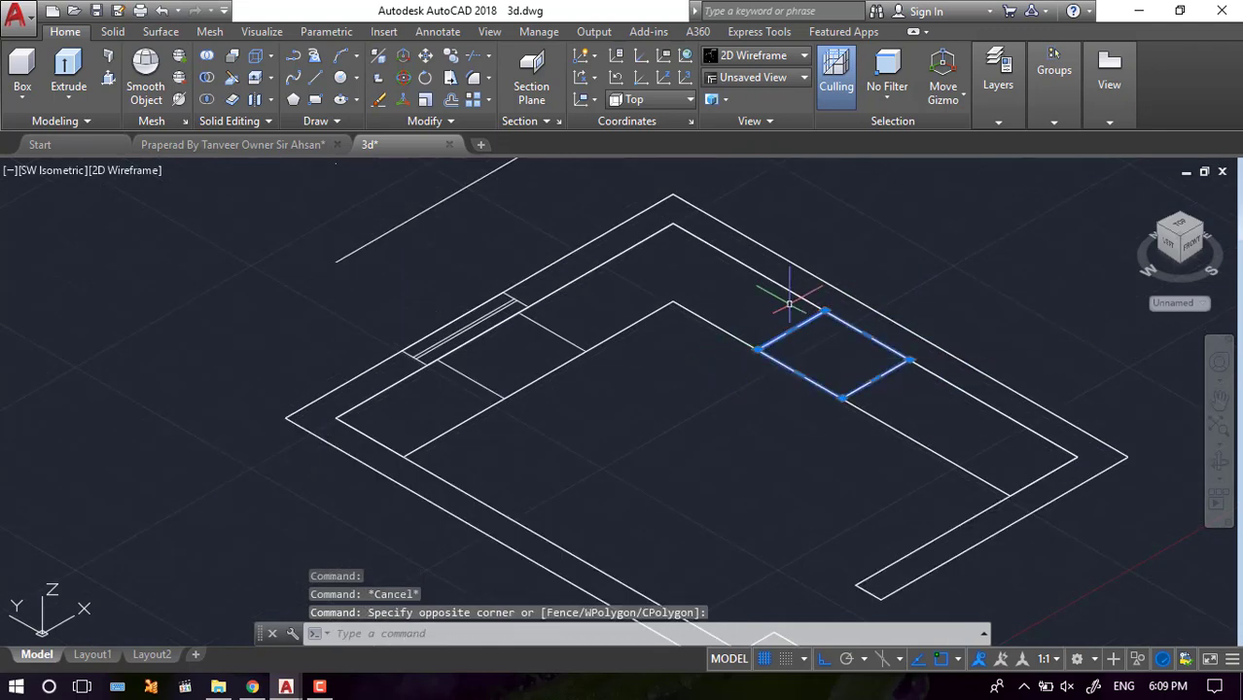
type("m")
key("Return")
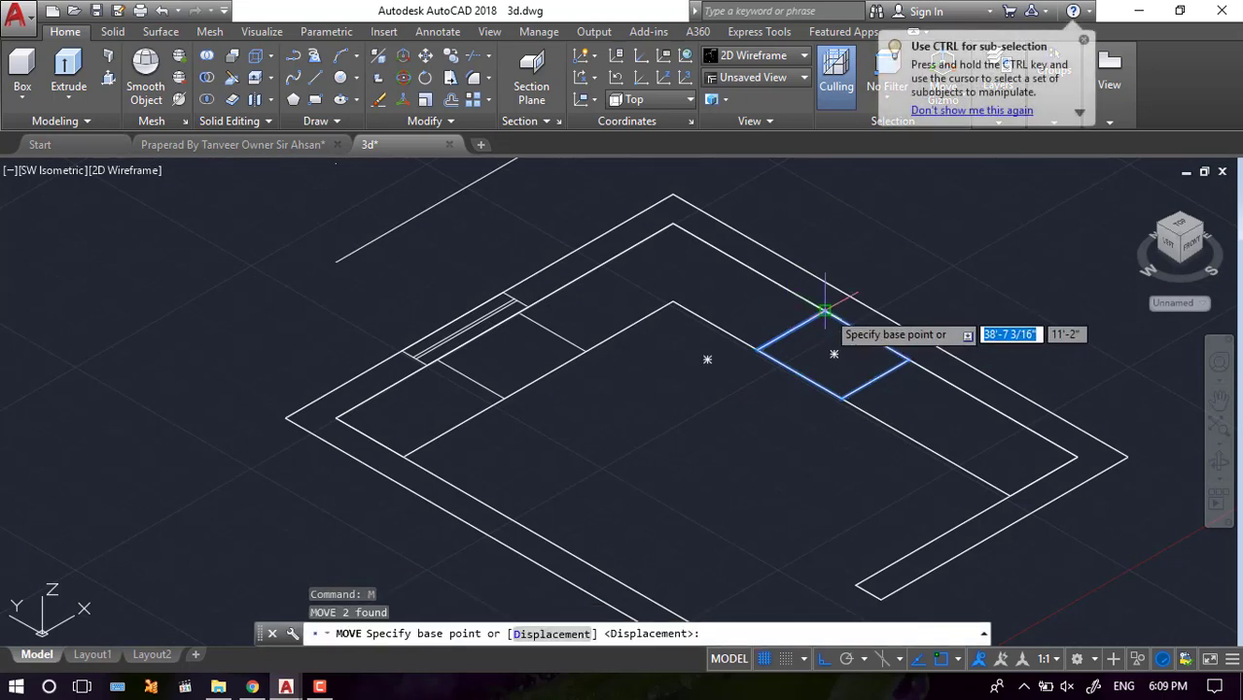
left_click(825, 312)
scroll(826, 205, "down", 2)
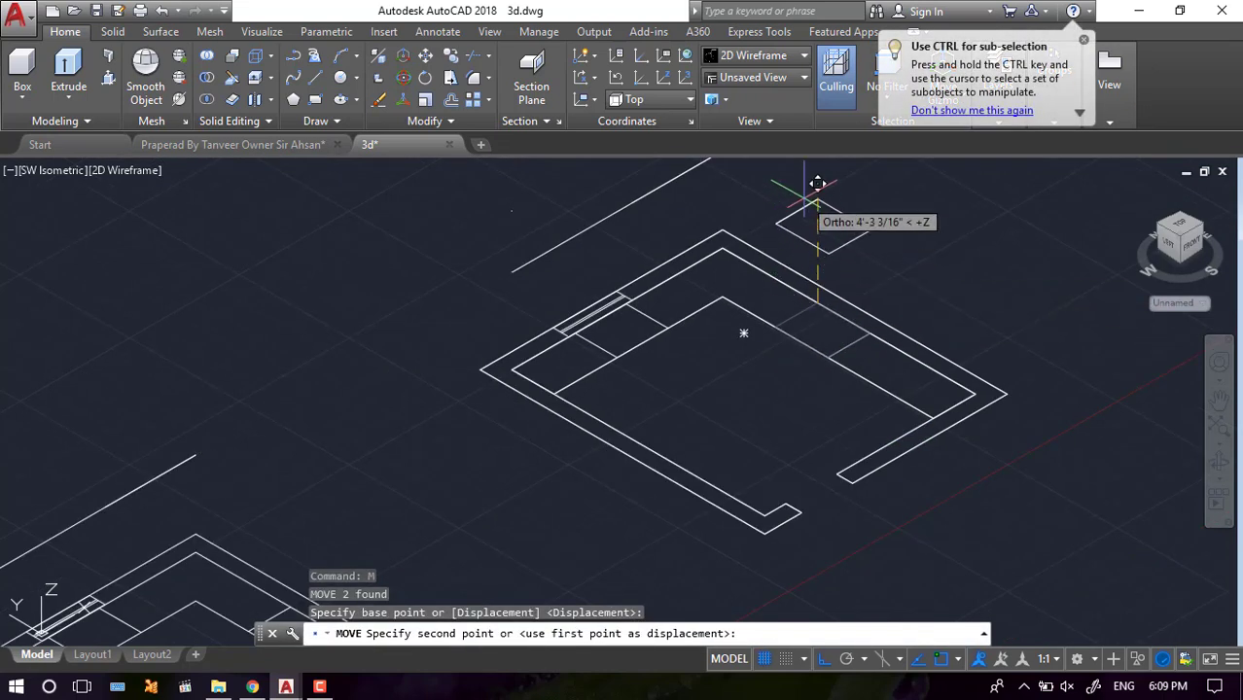
key("Escape")
key("Escape")
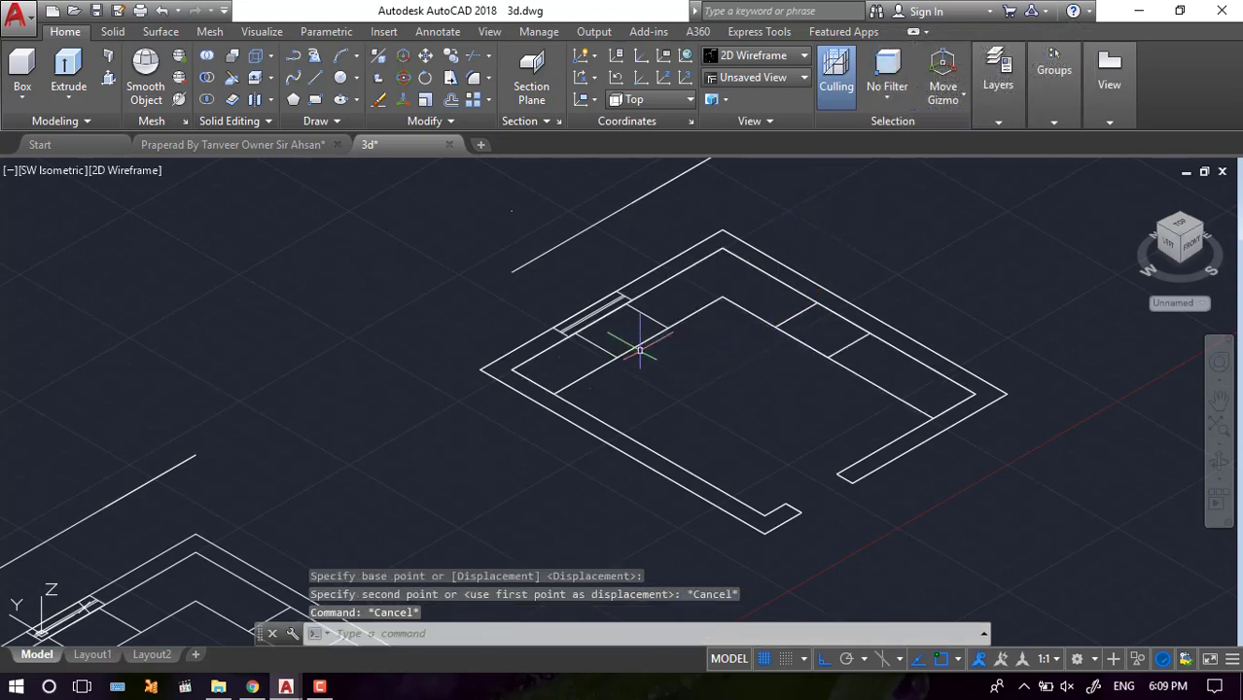
scroll(639, 350, "up", 2)
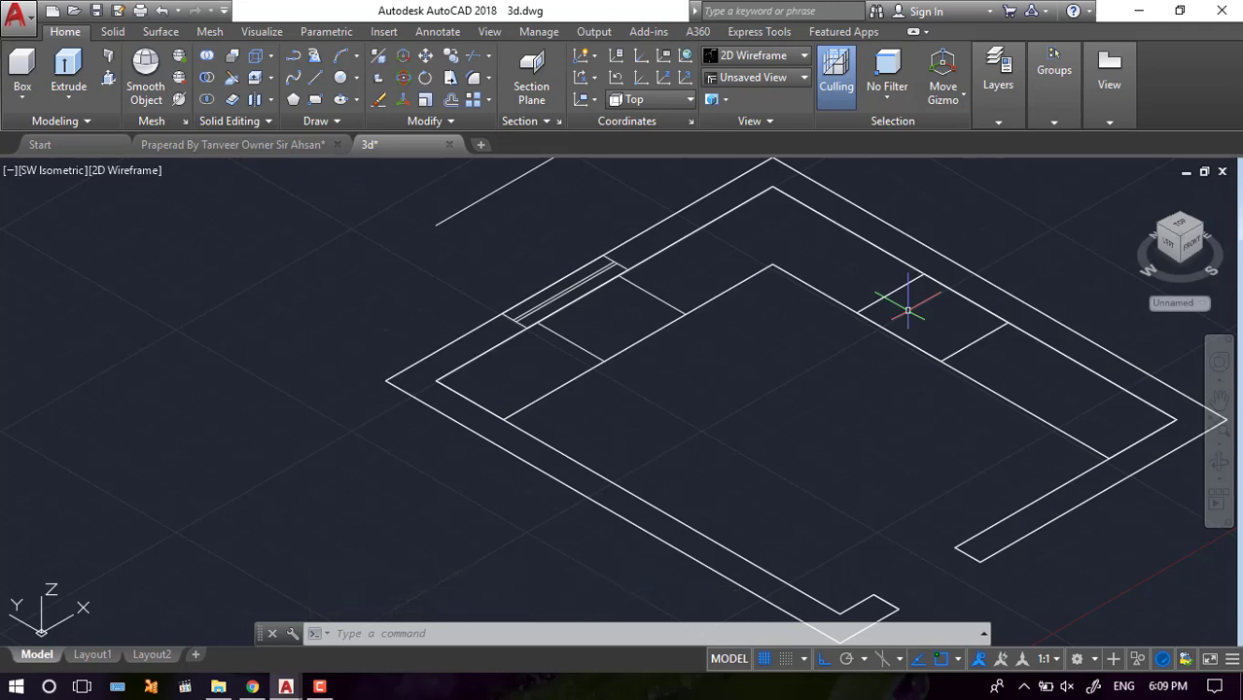
- Extrude the counter outline into a solid 3' high
key("Escape")
key("Escape")
key("Escape")
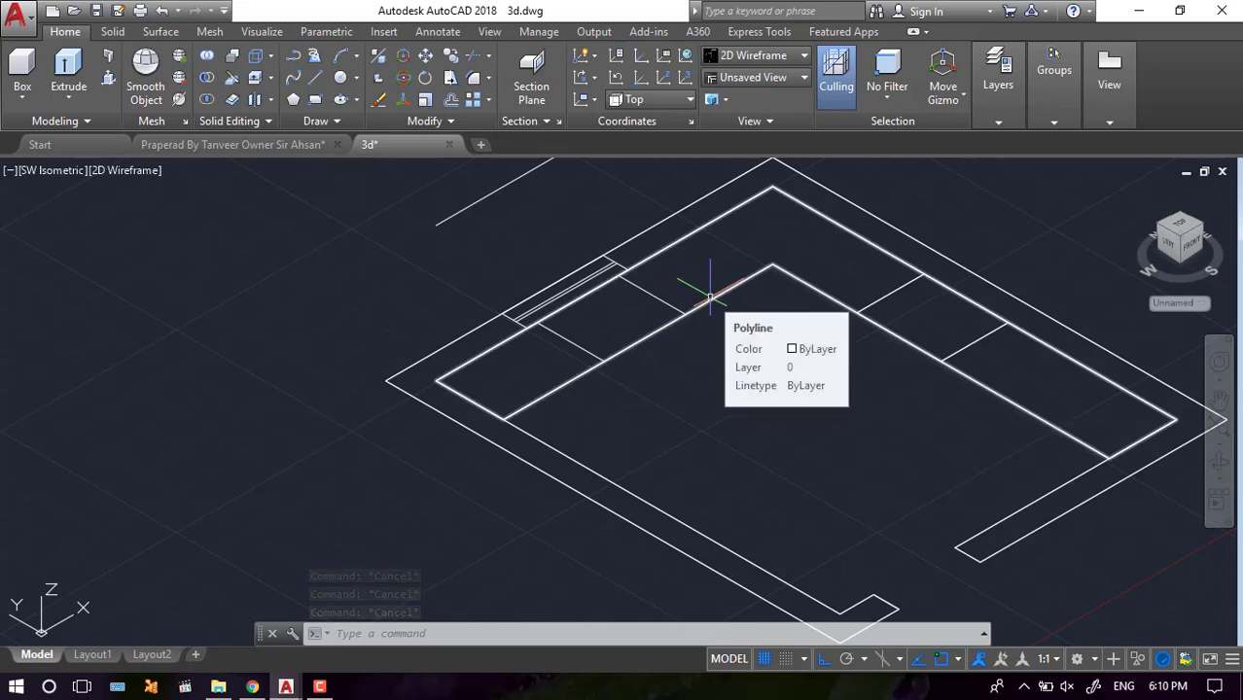
type("ec")
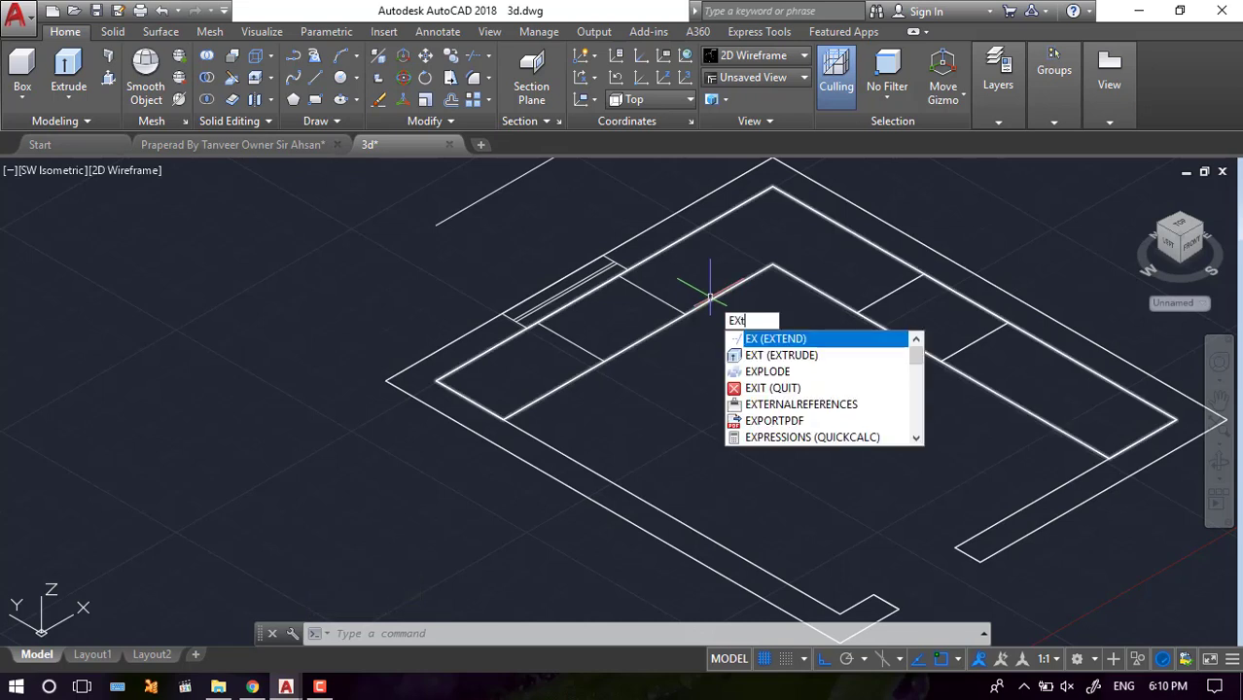
type("t")
key("Return")
left_click(710, 298)
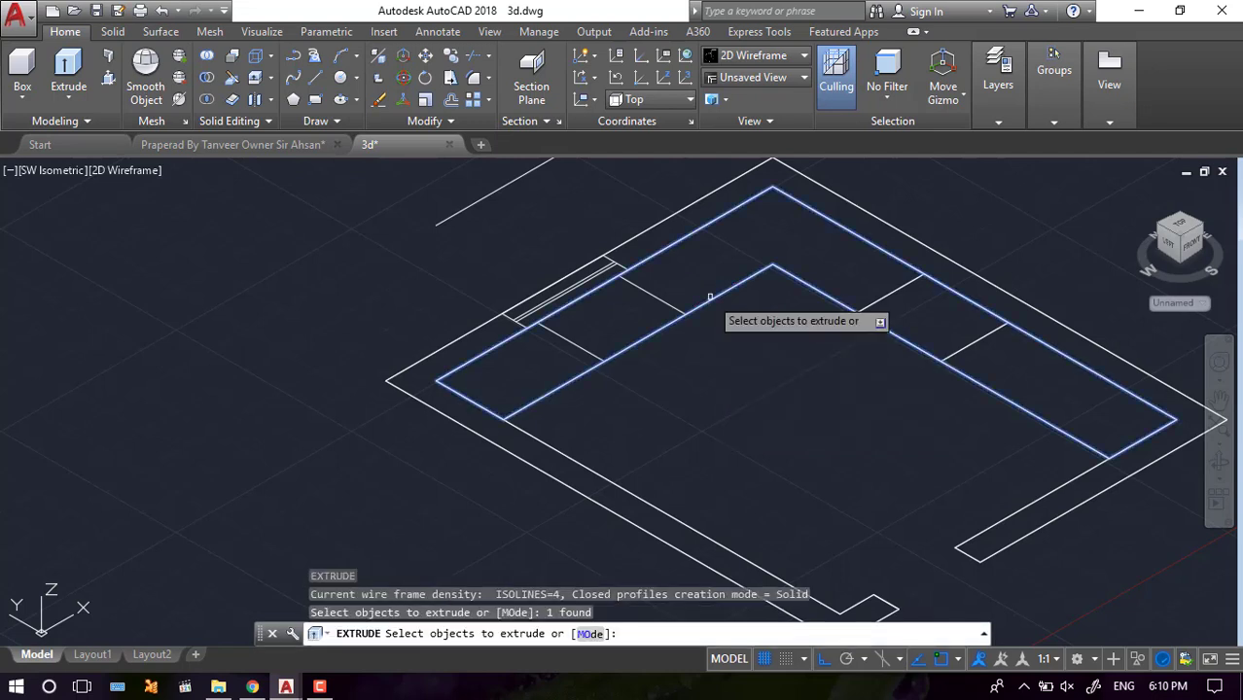
key("Return")
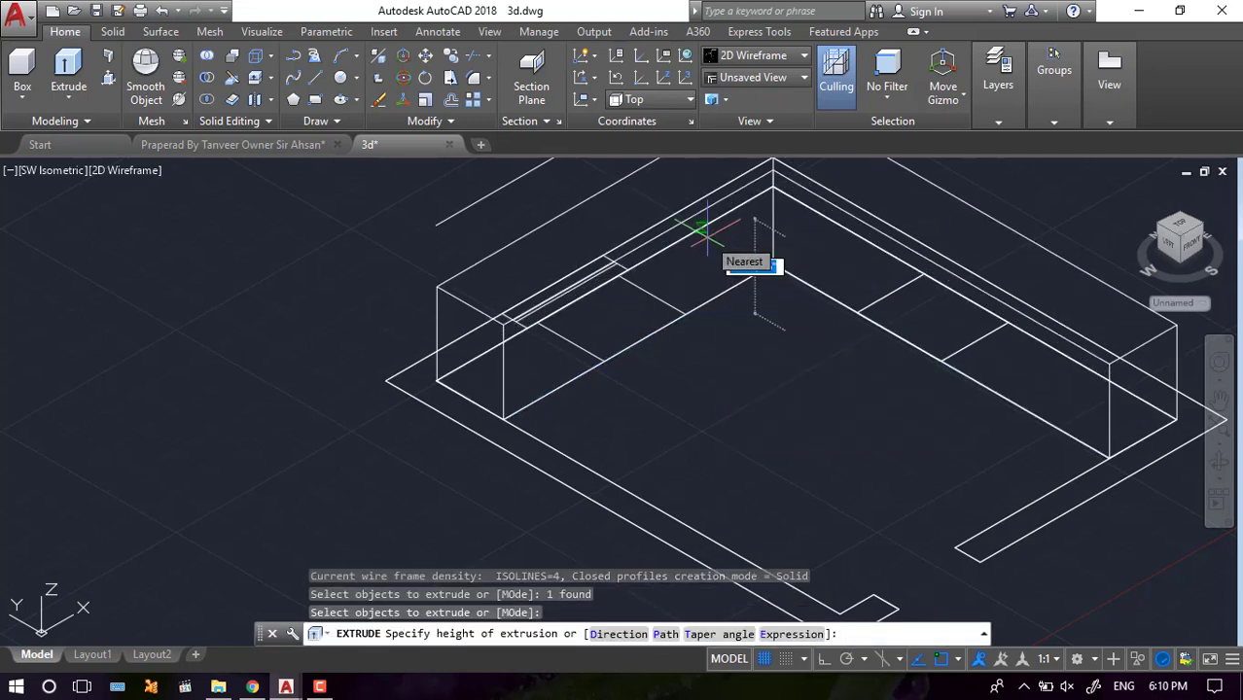
type("3'")
key("Return")
scroll(696, 216, "down", 2)
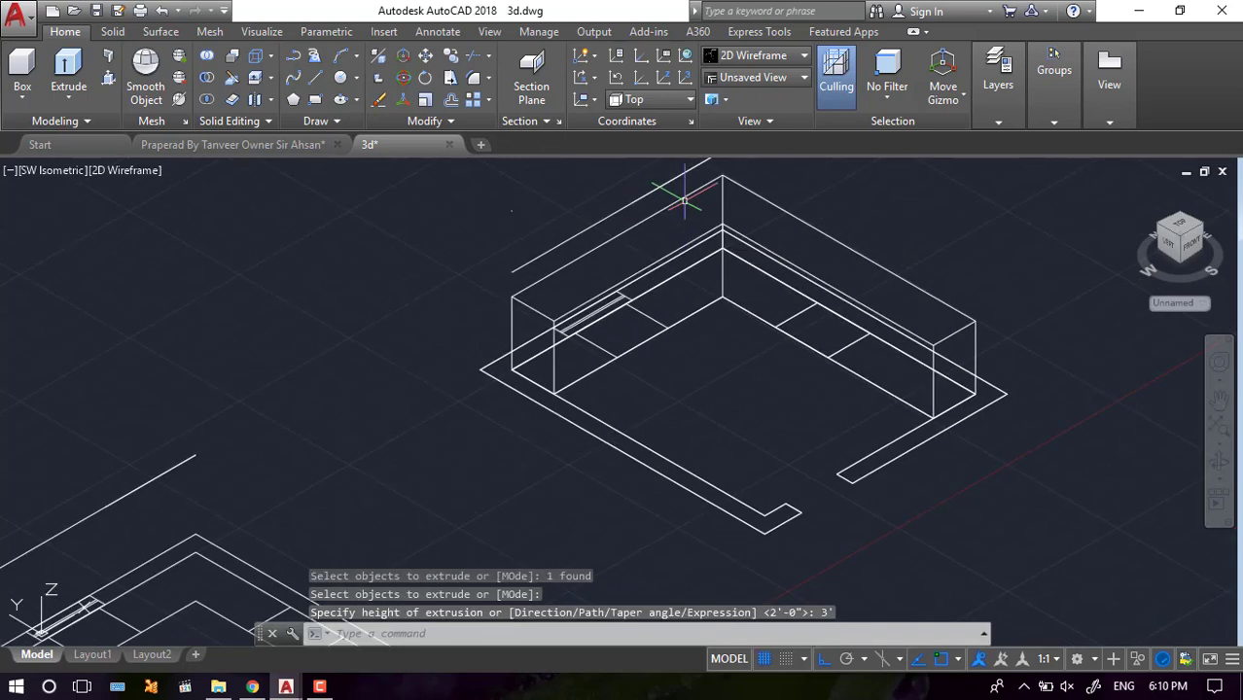
key("Escape")
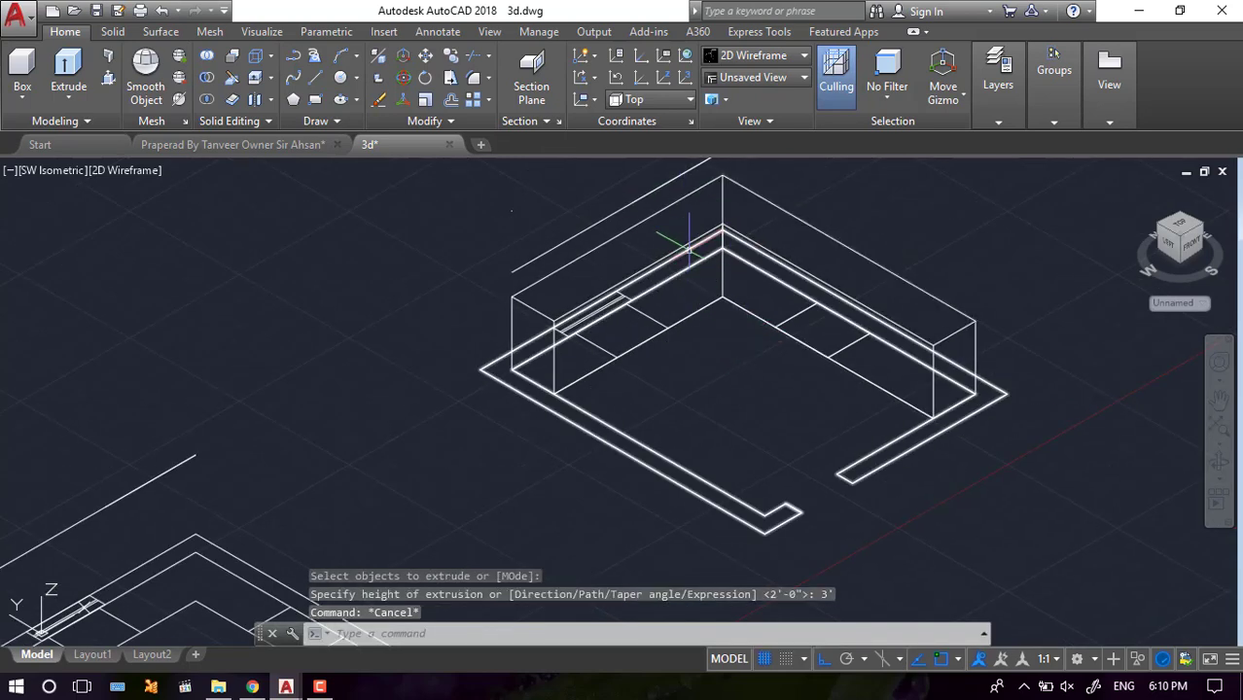
left_click(622, 311)
- Delete the extra solid and extrude the small rectangle up to the counter-top height
key("Delete")
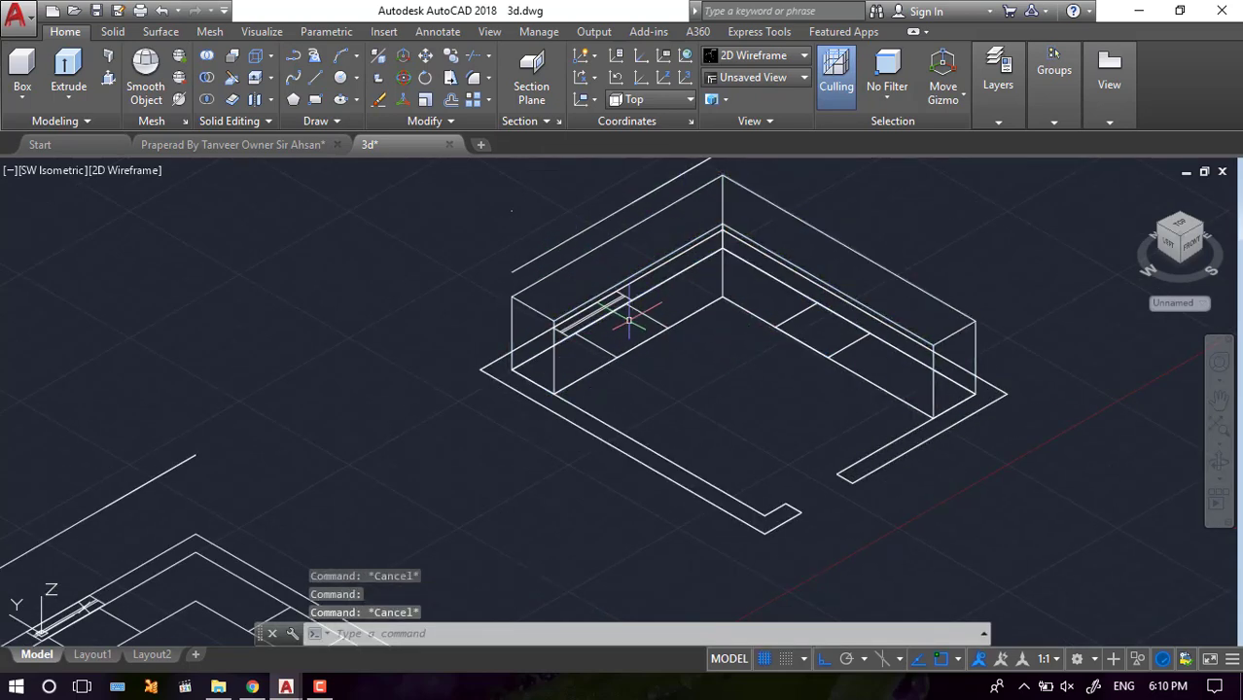
scroll(632, 319, "up", 5)
left_click(751, 277)
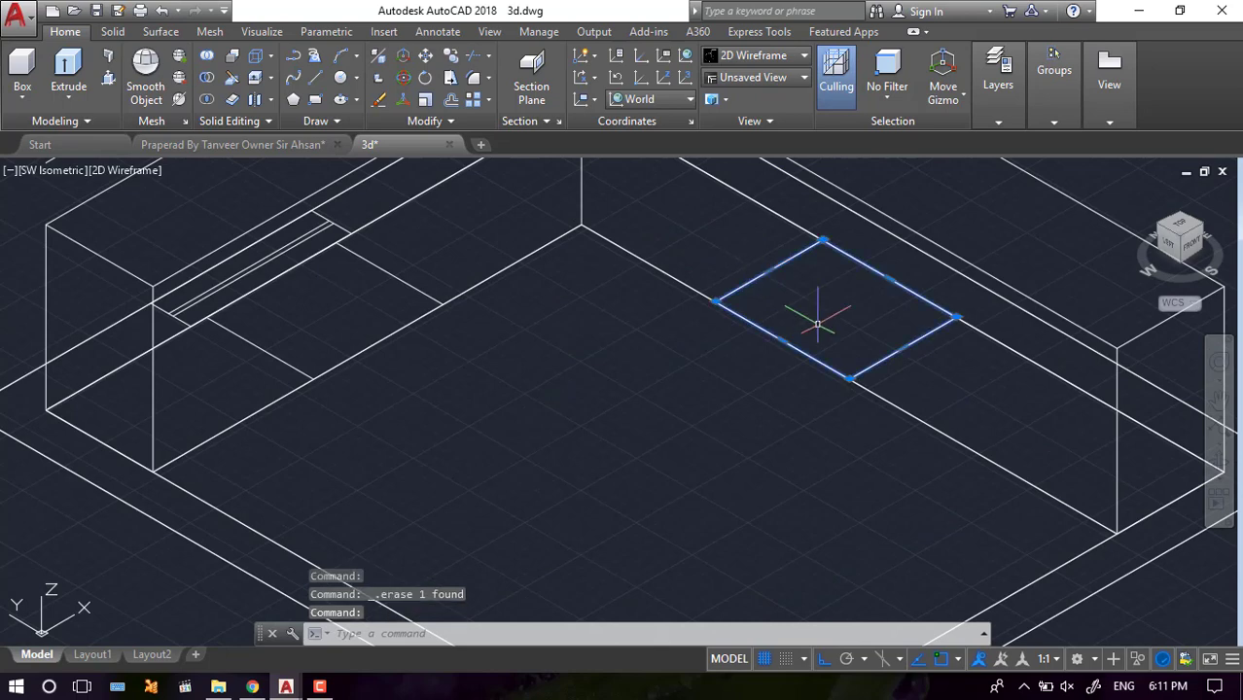
type("ext")
key("Return")
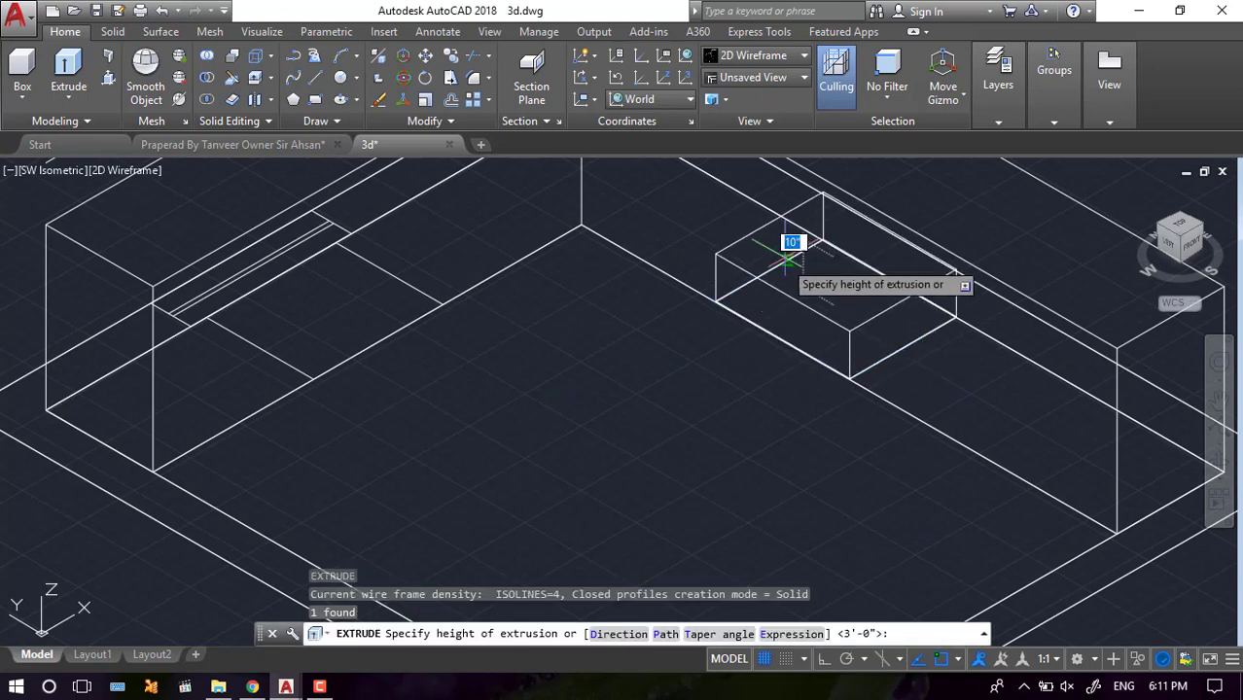
scroll(778, 267, "down", 3)
scroll(793, 243, "up", 3)
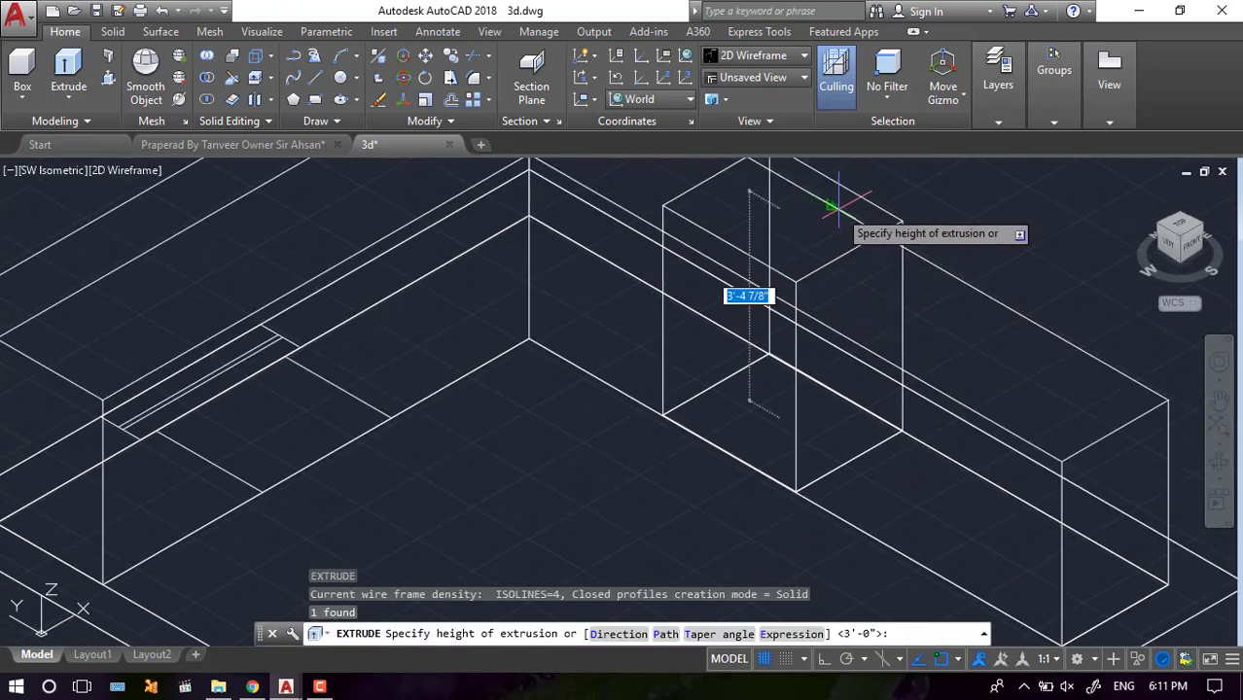
scroll(804, 277, "down", 1)
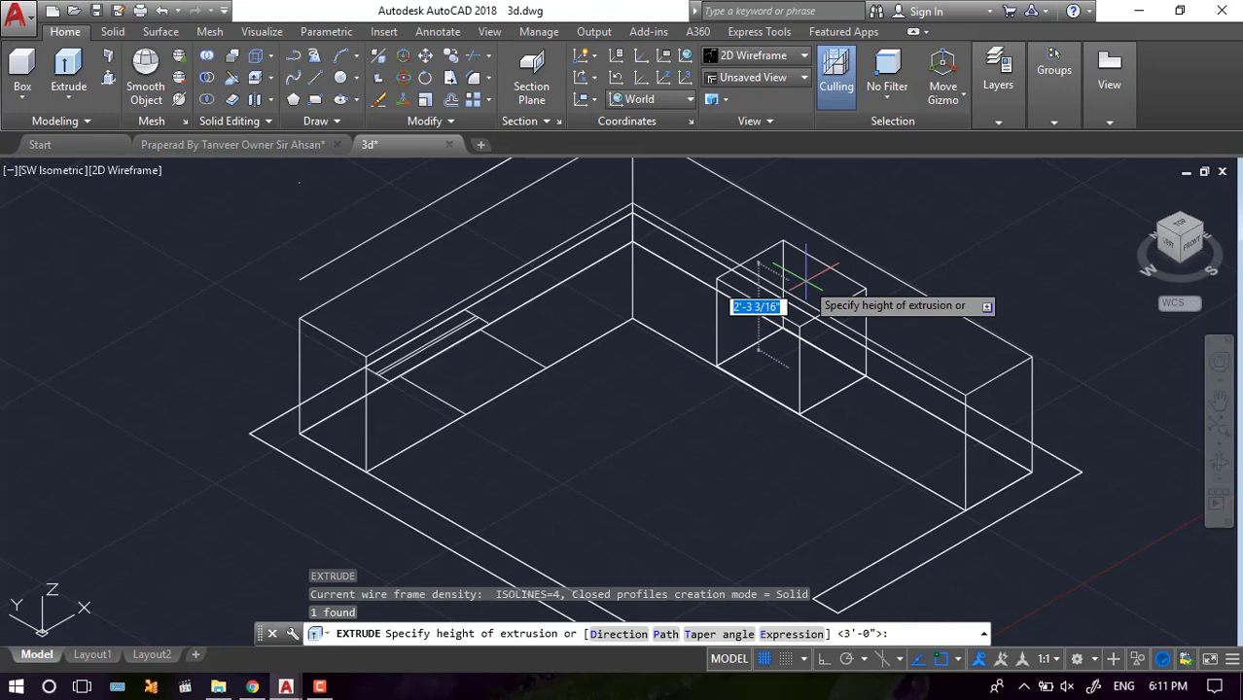
scroll(799, 297, "down", 2)
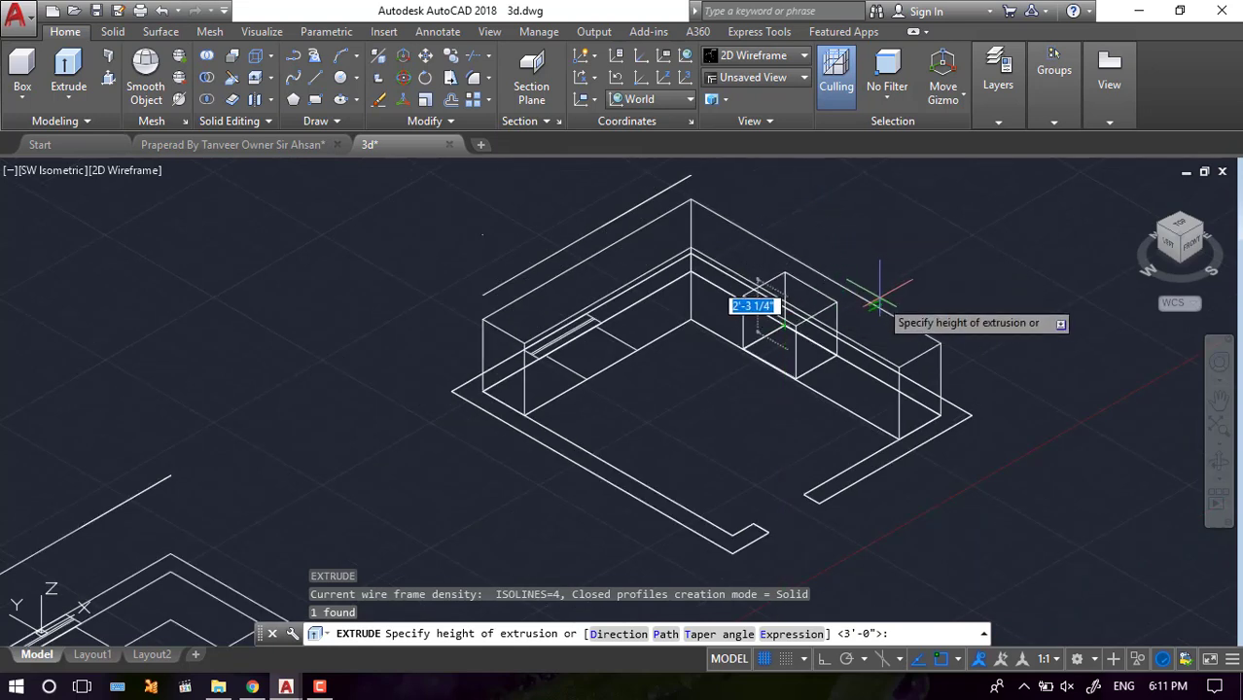
left_click(941, 345)
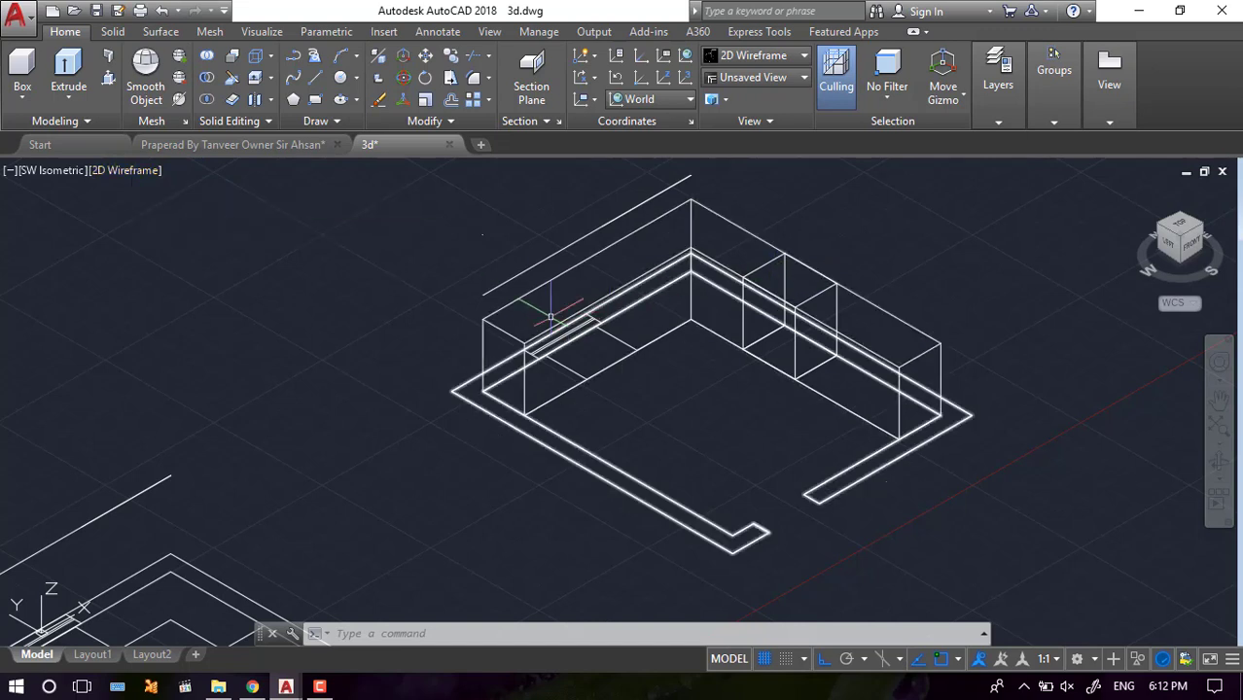
left_click(127, 174)
- Display the model in the Shaded visual style
left_click(213, 297)
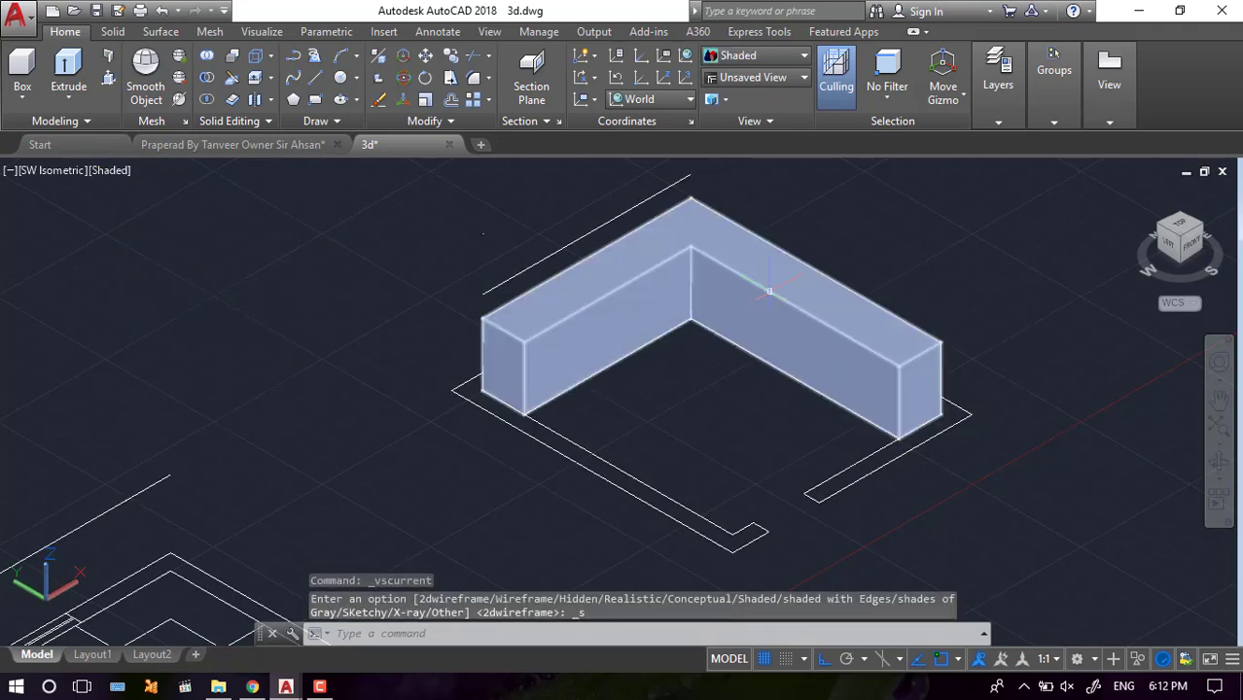
scroll(787, 294, "up", 3)
scroll(797, 297, "down", 2)
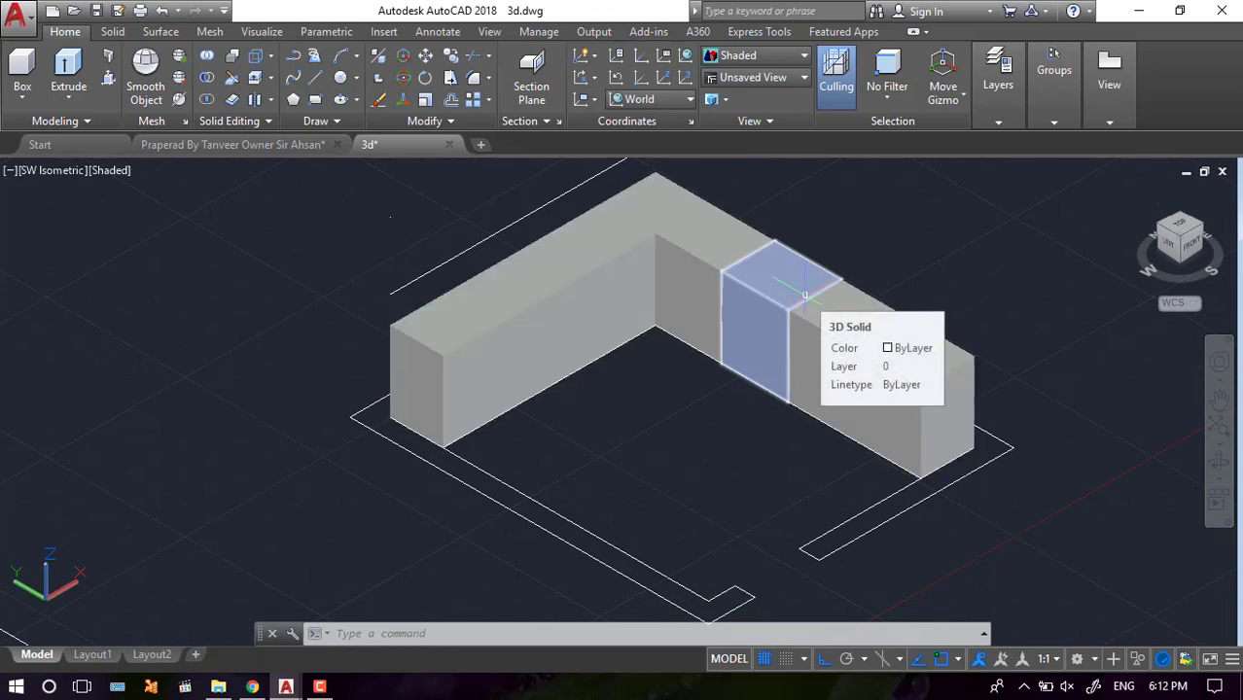
- Subtract the small box from the L-shaped counter, leaving a gap
left_click(213, 82)
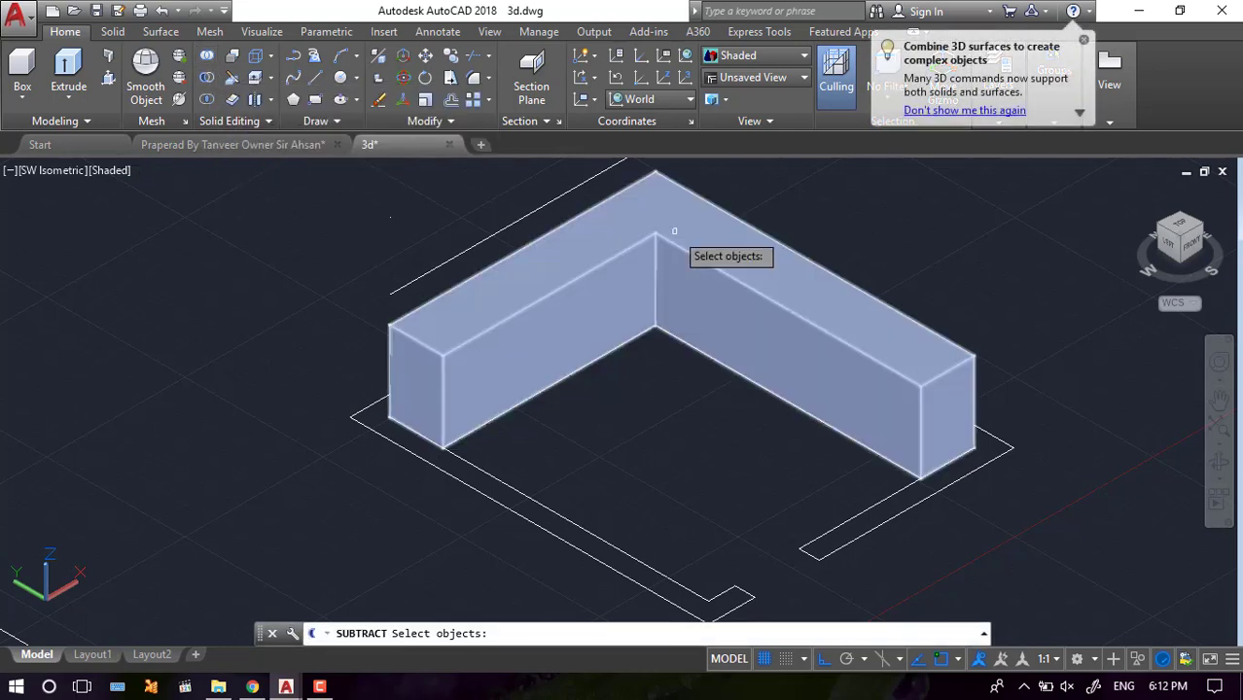
left_click(674, 230)
key("Return")
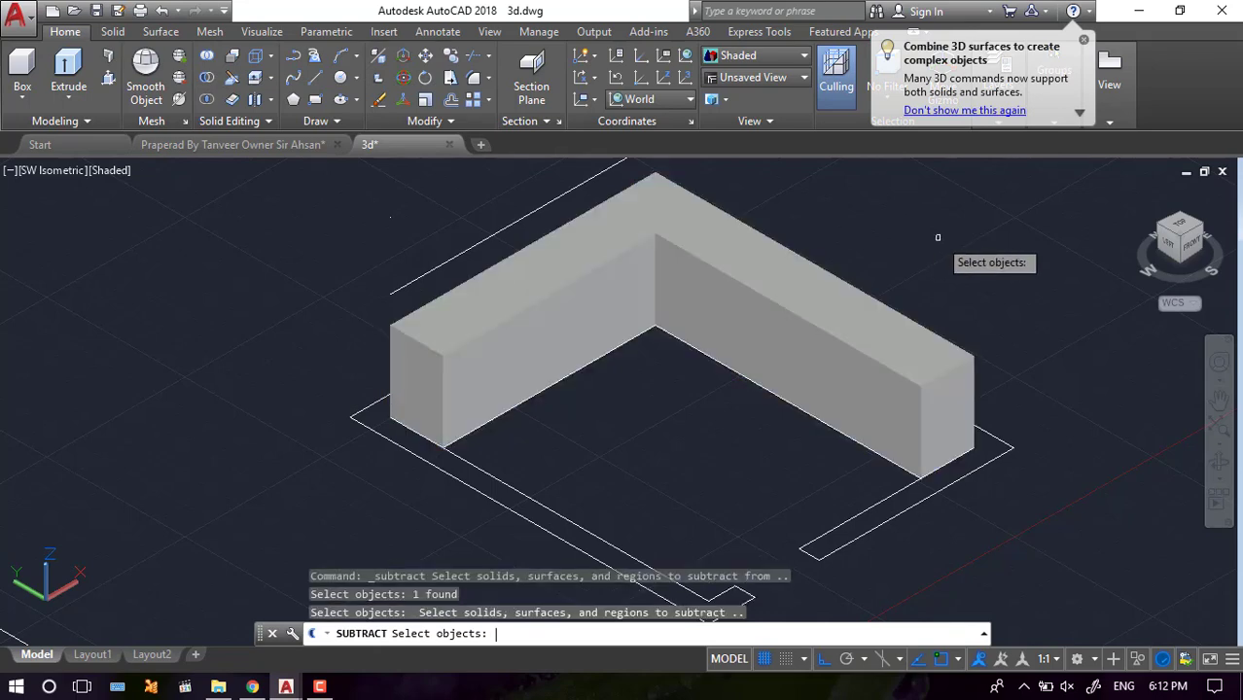
left_click(794, 297)
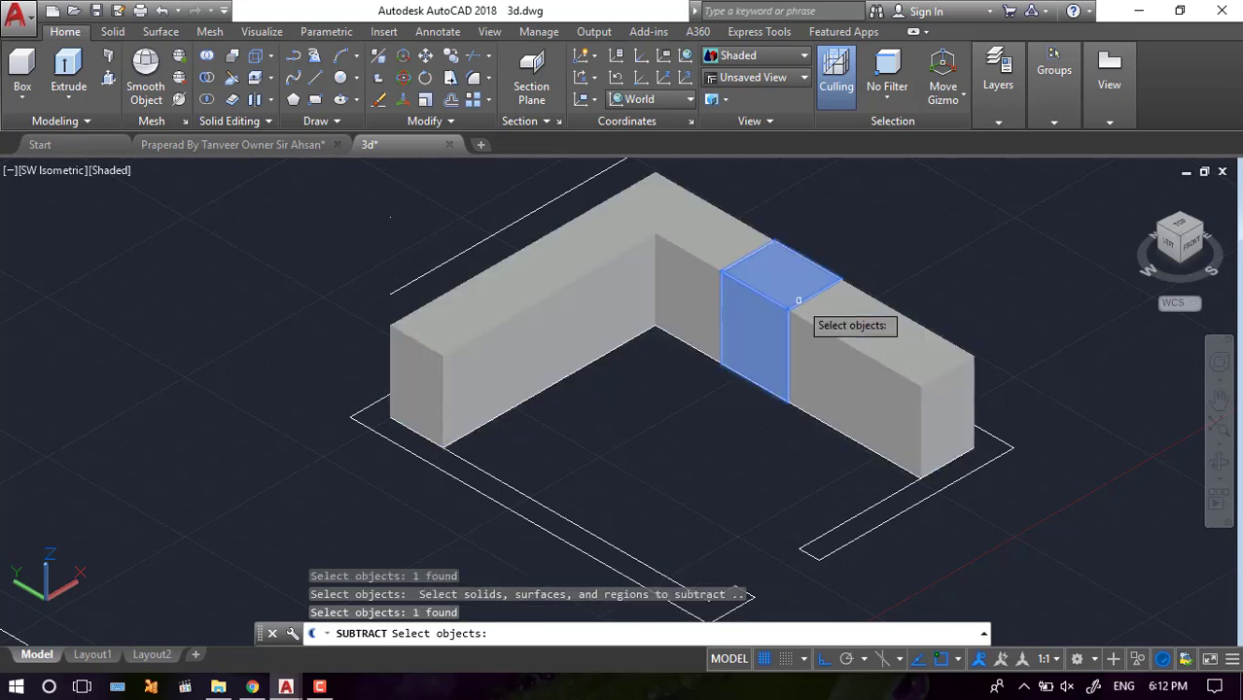
key("Return")
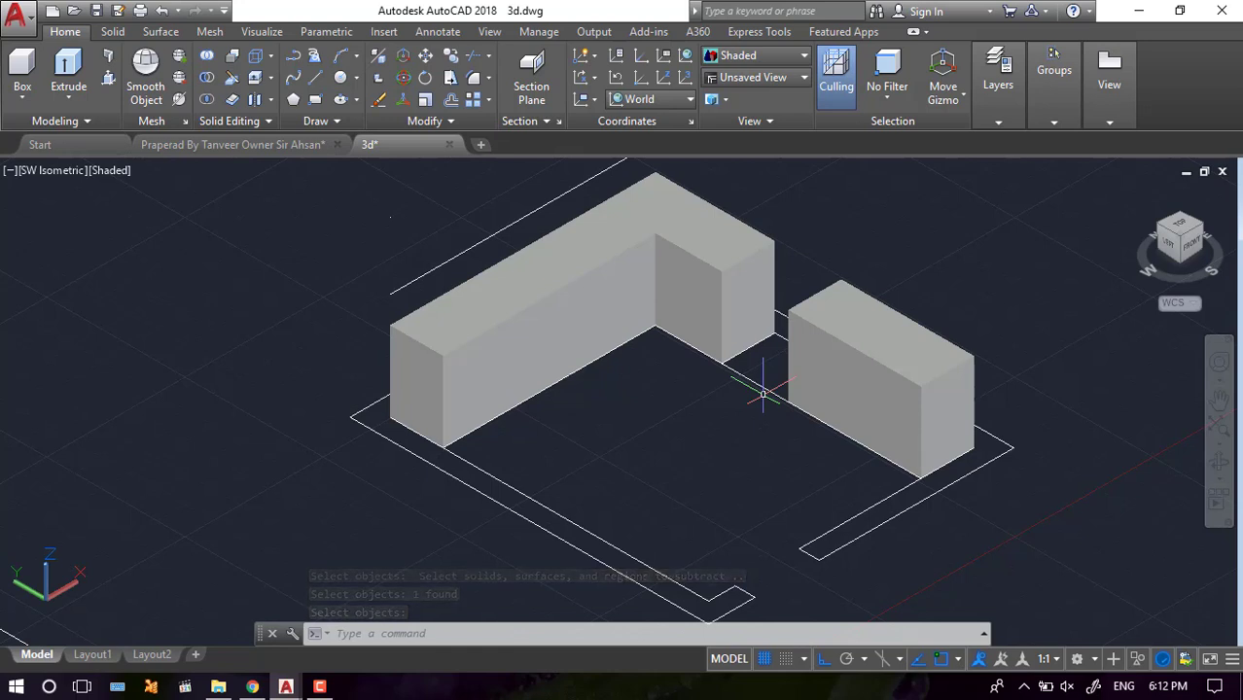
key("Escape")
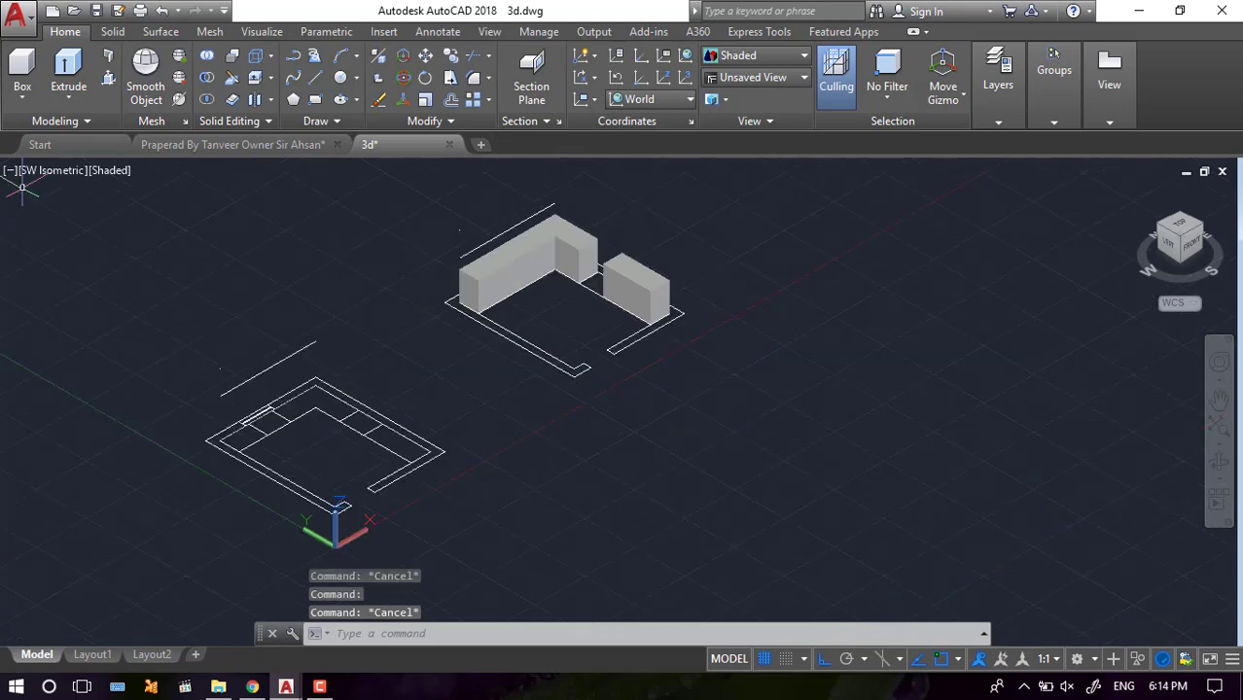
- Switch the viewport to the Top view
left_click(49, 174)
left_click(81, 212)
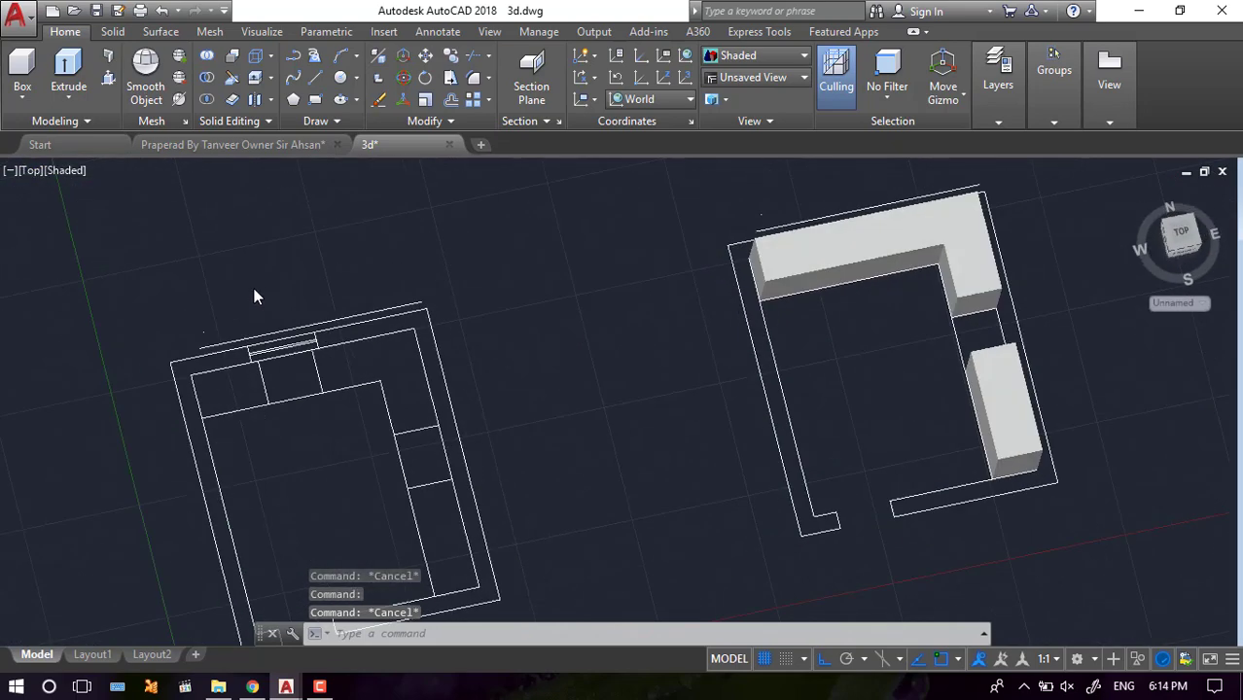
scroll(734, 357, "down", 2)
scroll(1009, 282, "up", 2)
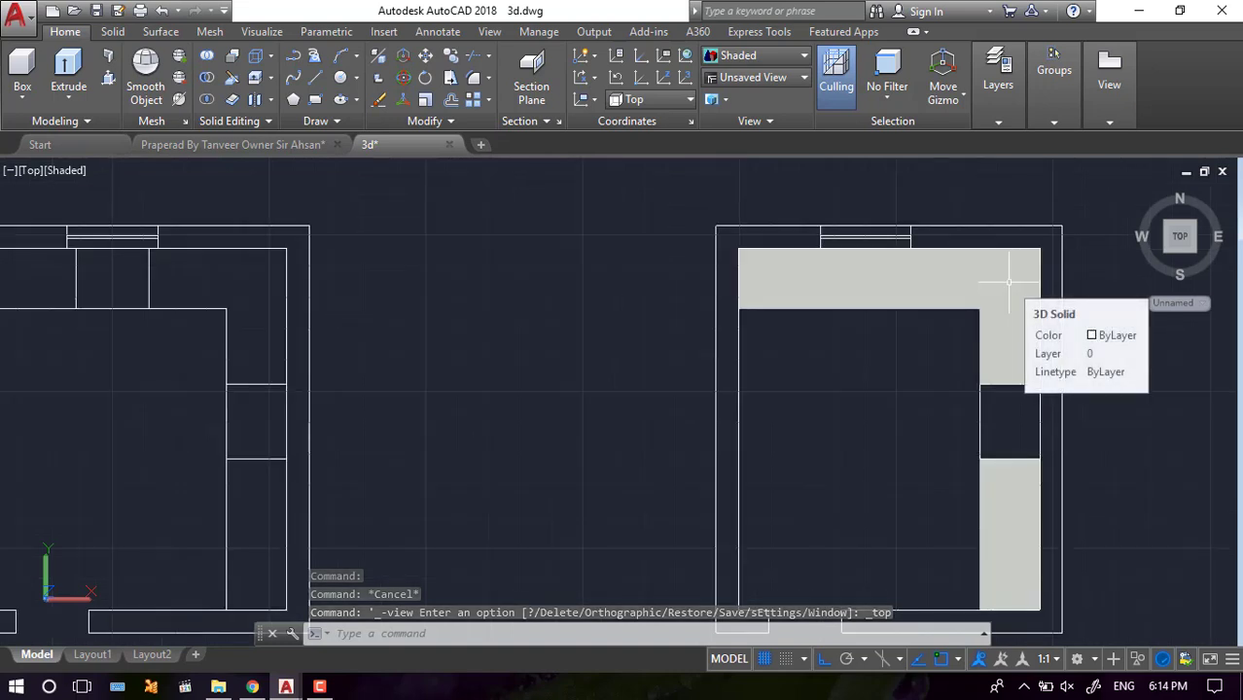
type("pl")
key("Return")
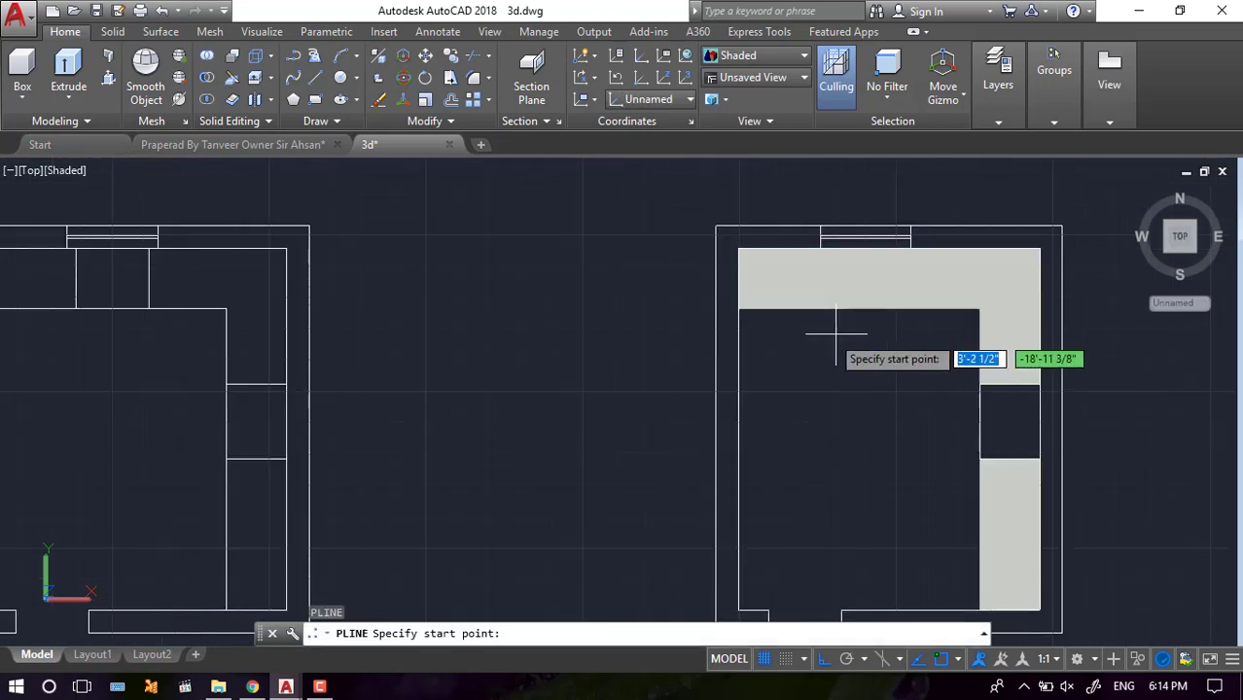
left_click(740, 309)
scroll(742, 254, "down", 2)
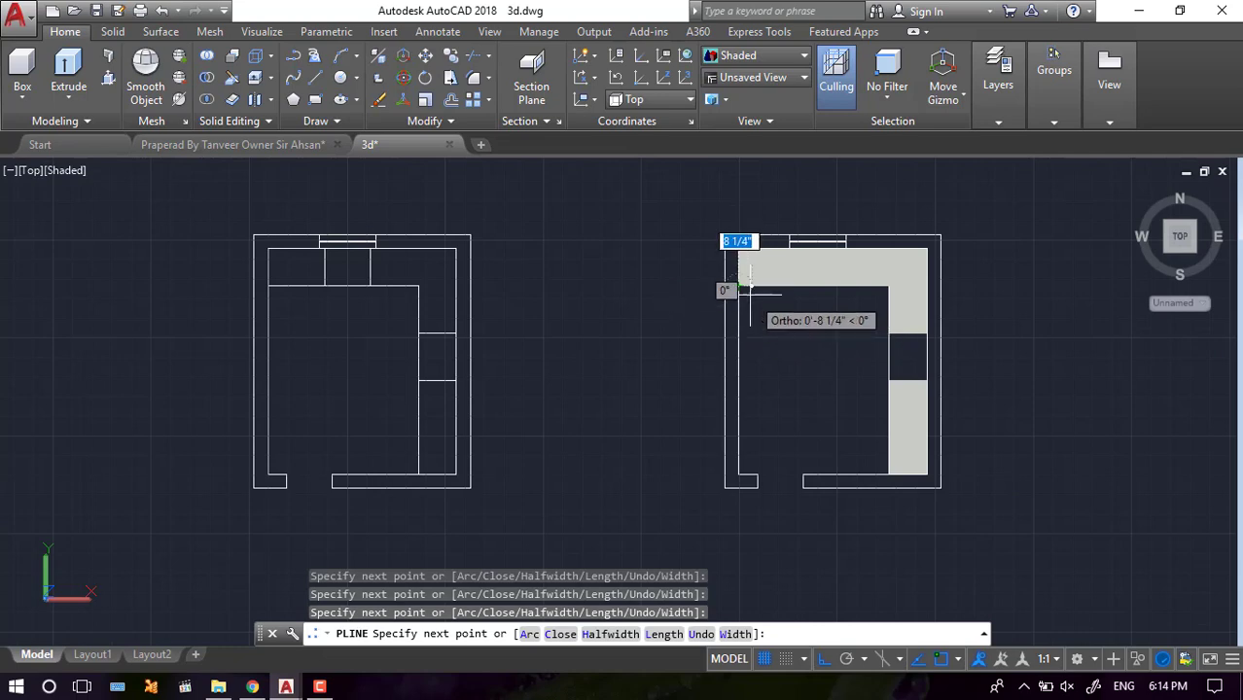
scroll(749, 261, "up", 4)
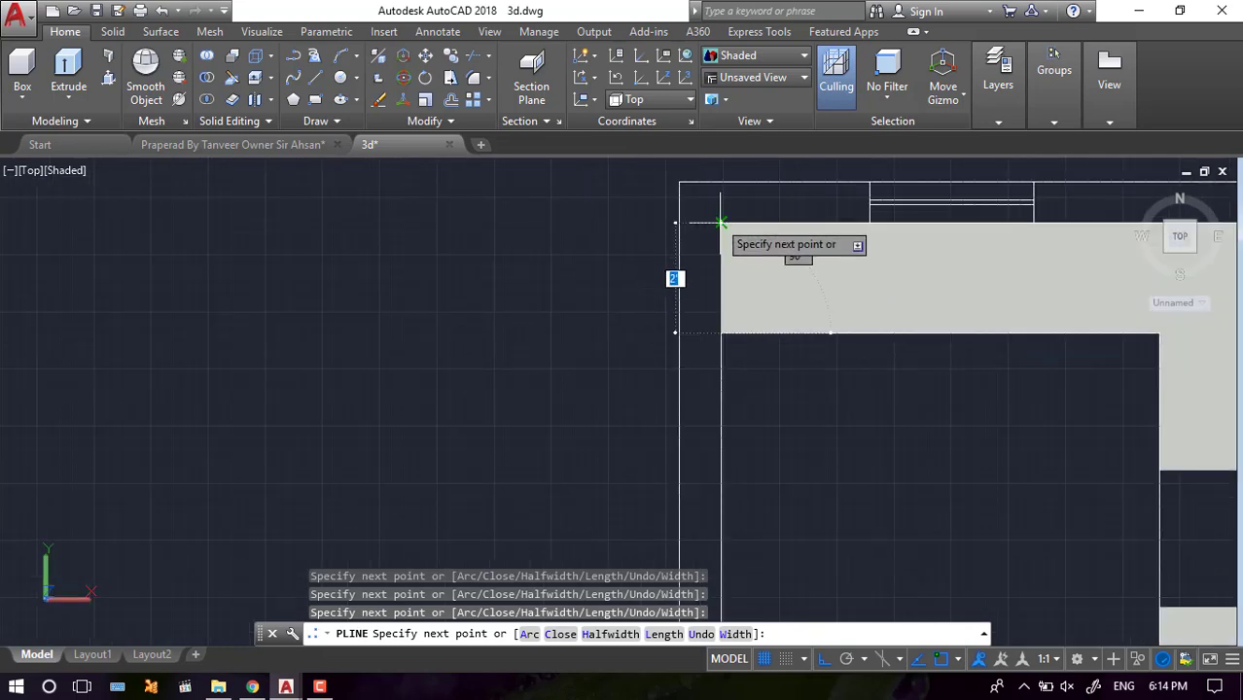
key("Return")
scroll(668, 255, "down", 2)
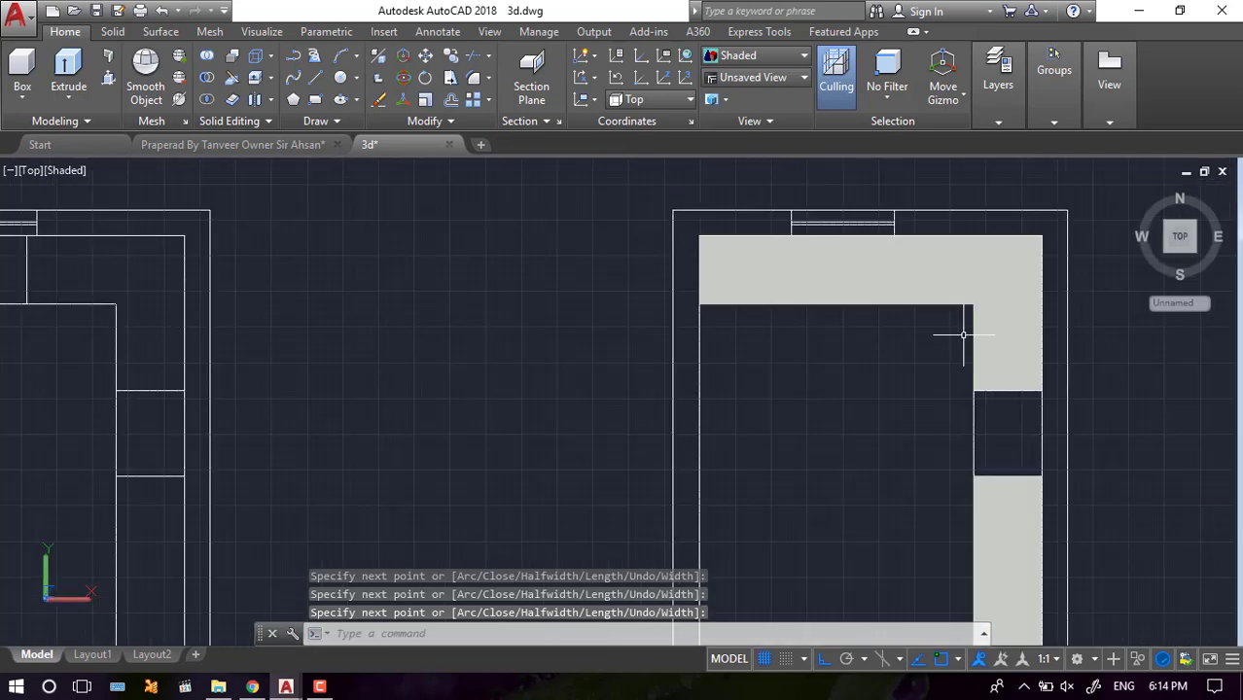
left_click(1016, 426)
scroll(1006, 422, "down", 2)
key("Escape")
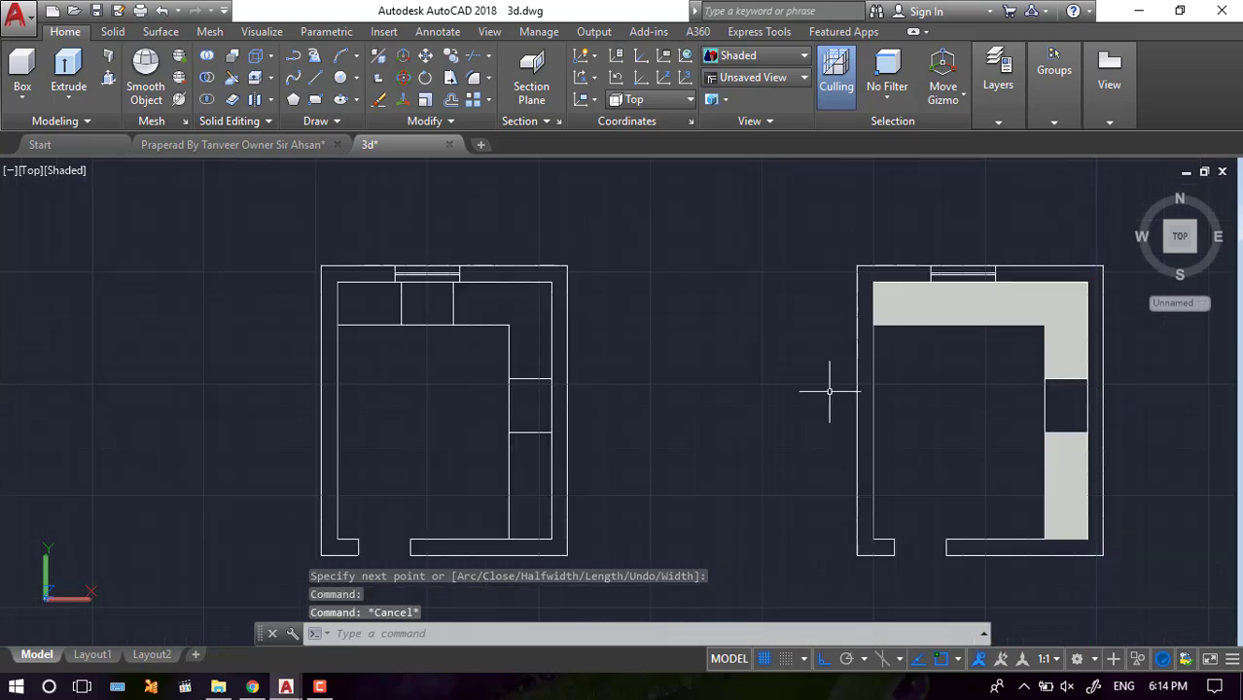
left_click(29, 184)
- Select the counter solid and start a MOVE from its corner, then abandon it
left_click(60, 171)
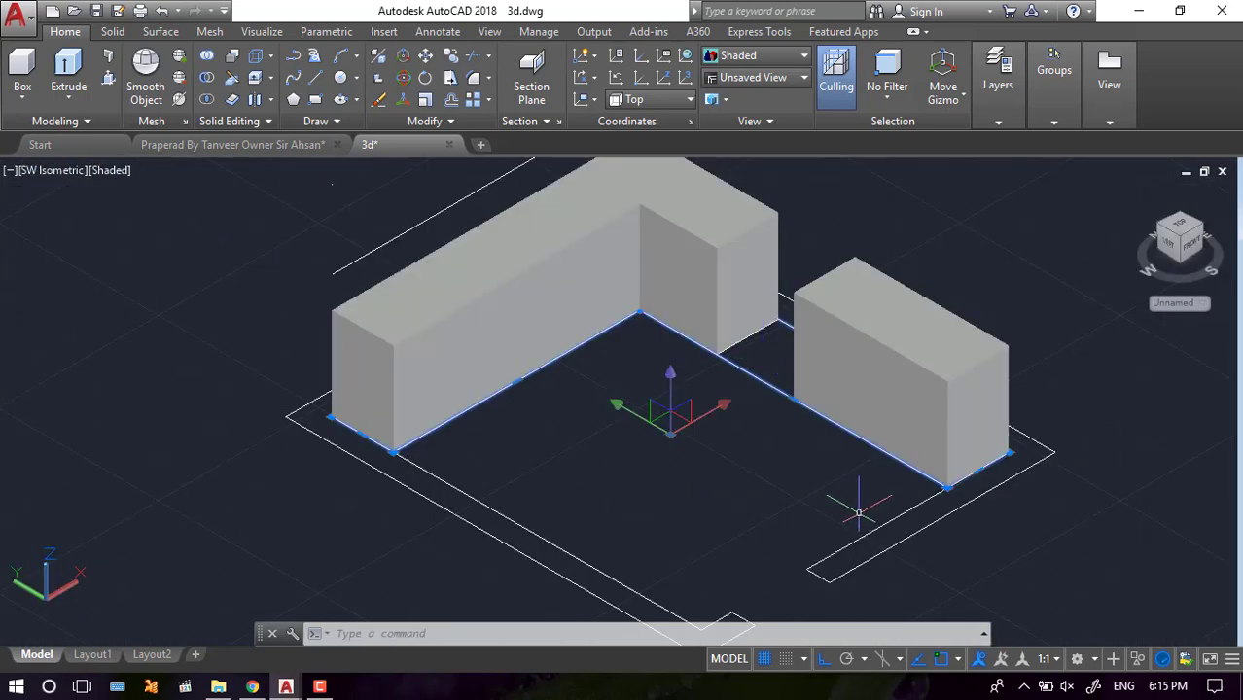
left_click(947, 488)
type("m")
key("Return")
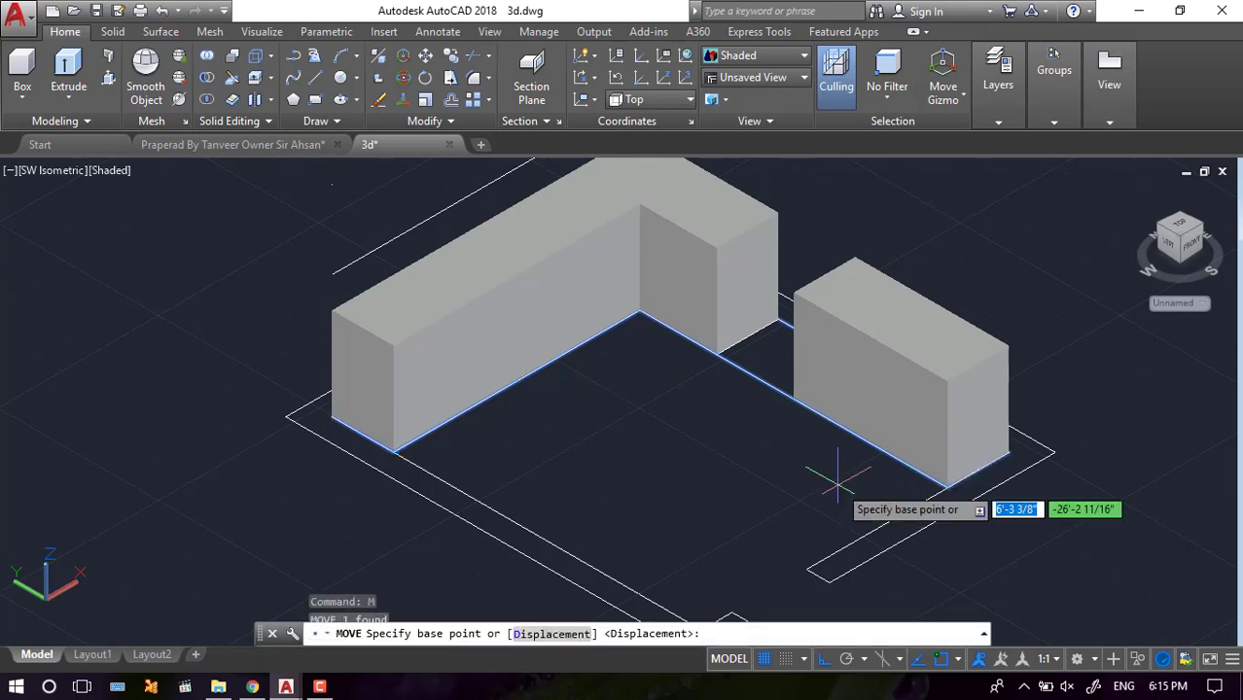
left_click(946, 488)
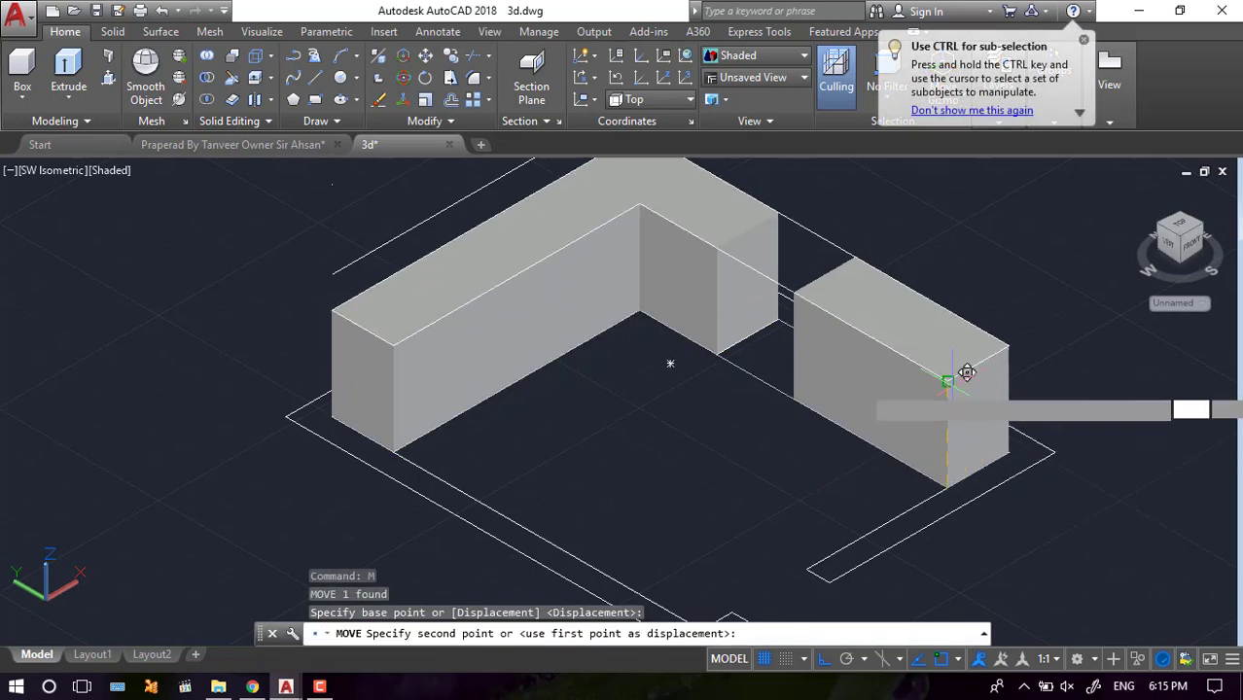
key("Escape")
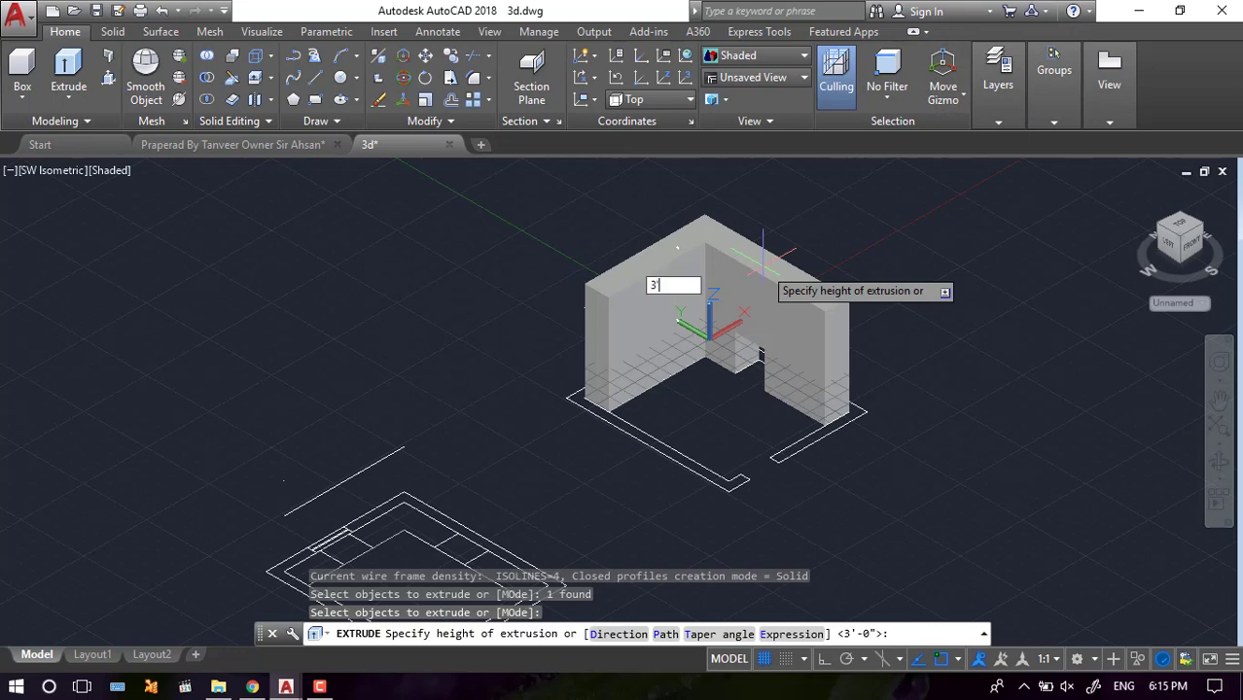
- Accept the 3' extrusion and clear away the extra extruded solids
key("Return")
key("Escape")
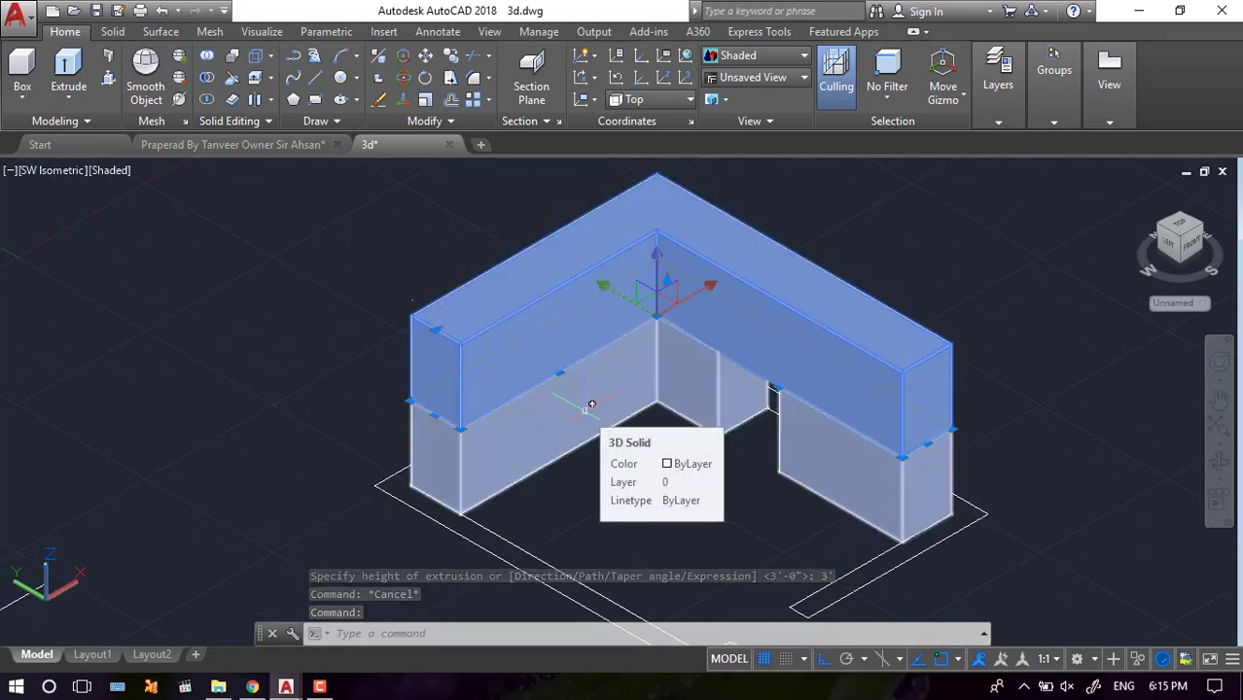
key("Escape")
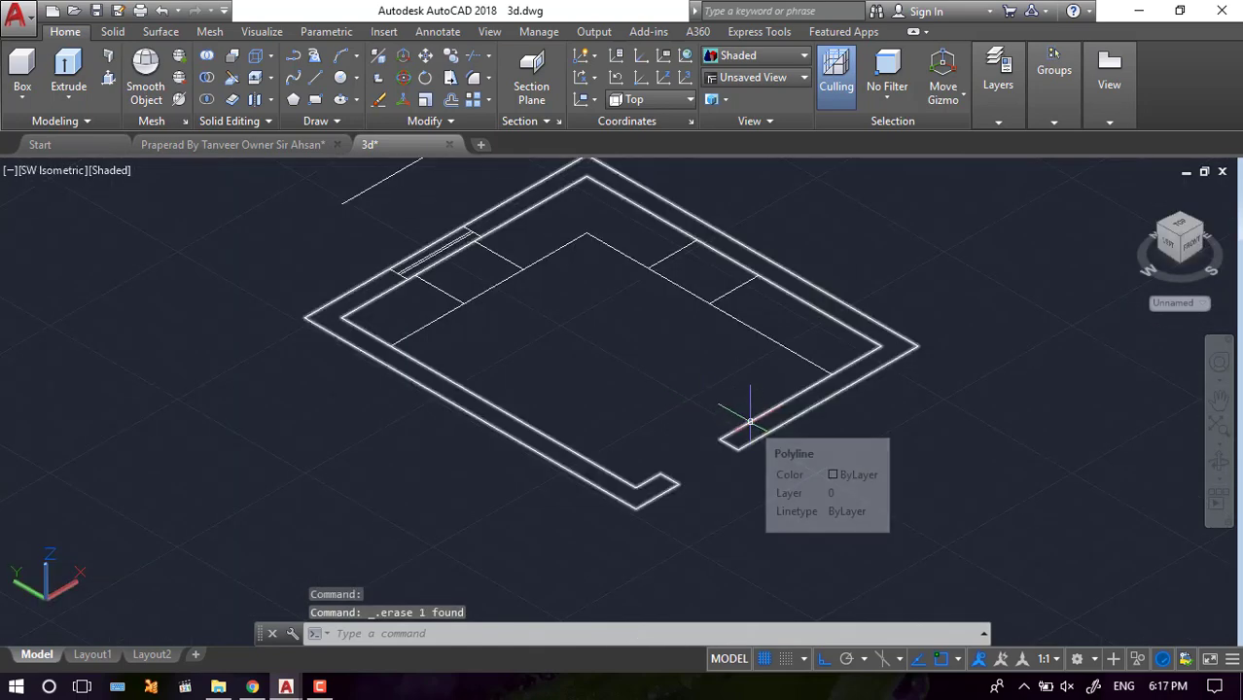
- Extrude the wall outline into 10'-high walls, then view the plan from Top
type("ext")
key("Return")
left_click(744, 422)
key("Return")
type("1")
key("Return")
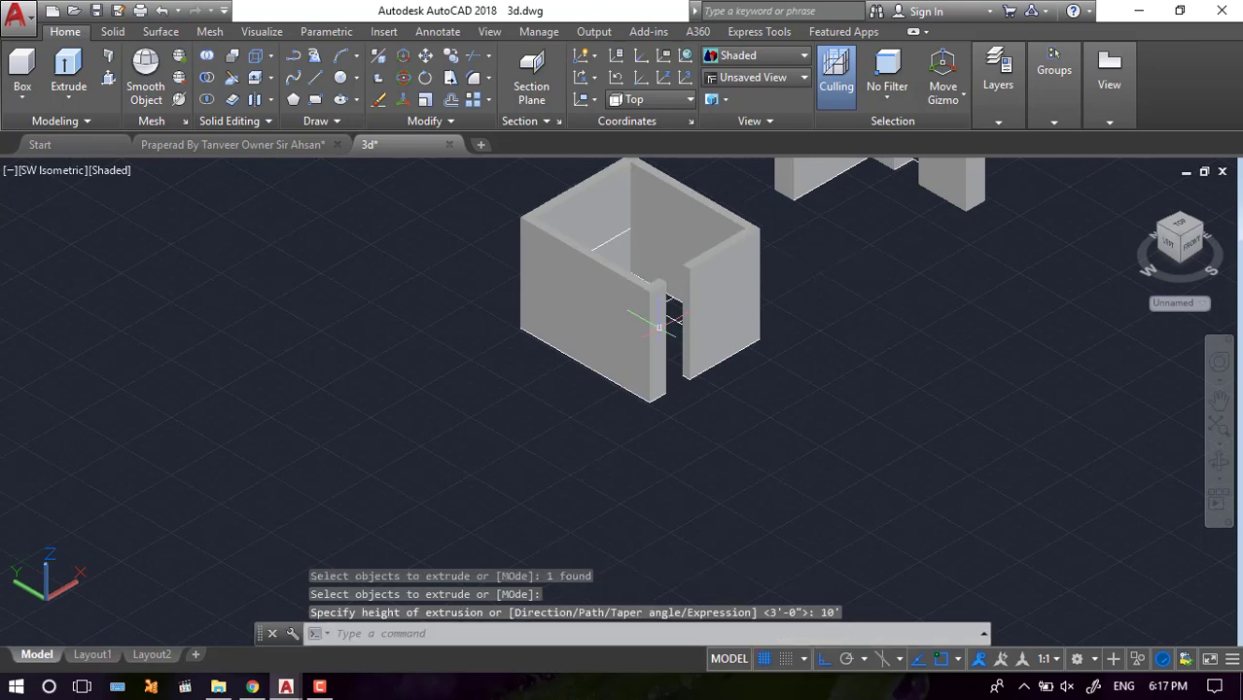
key("Escape")
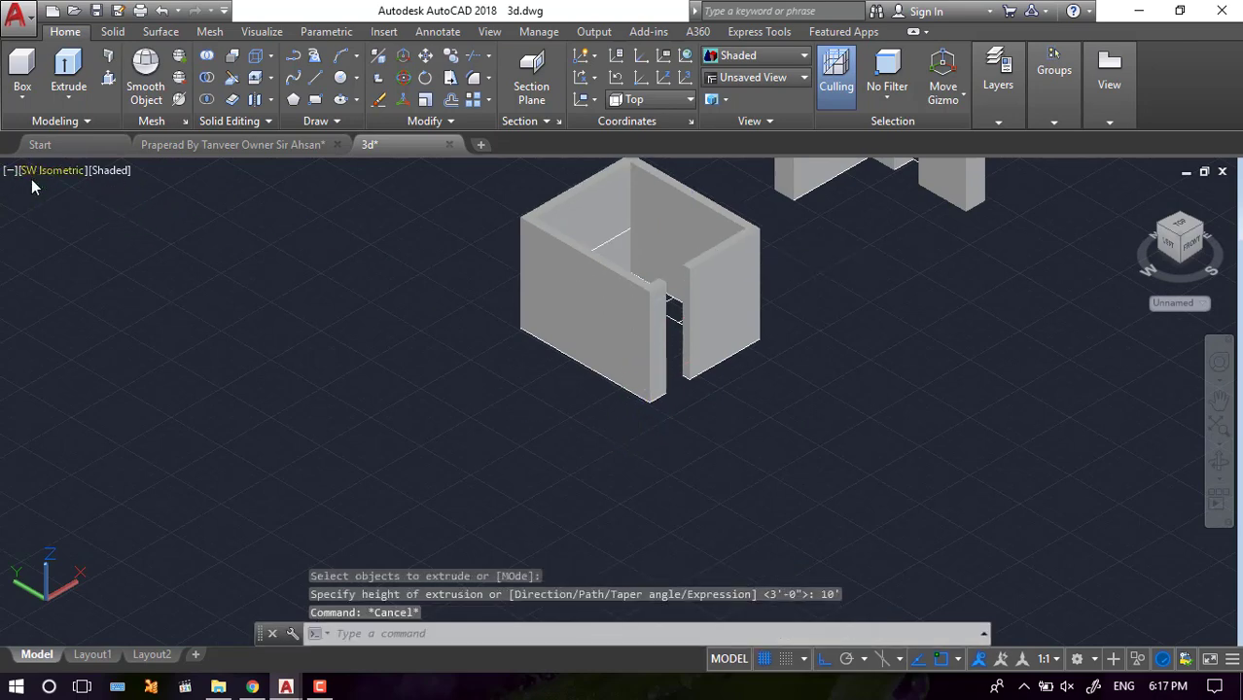
left_click(31, 179)
left_click(68, 214)
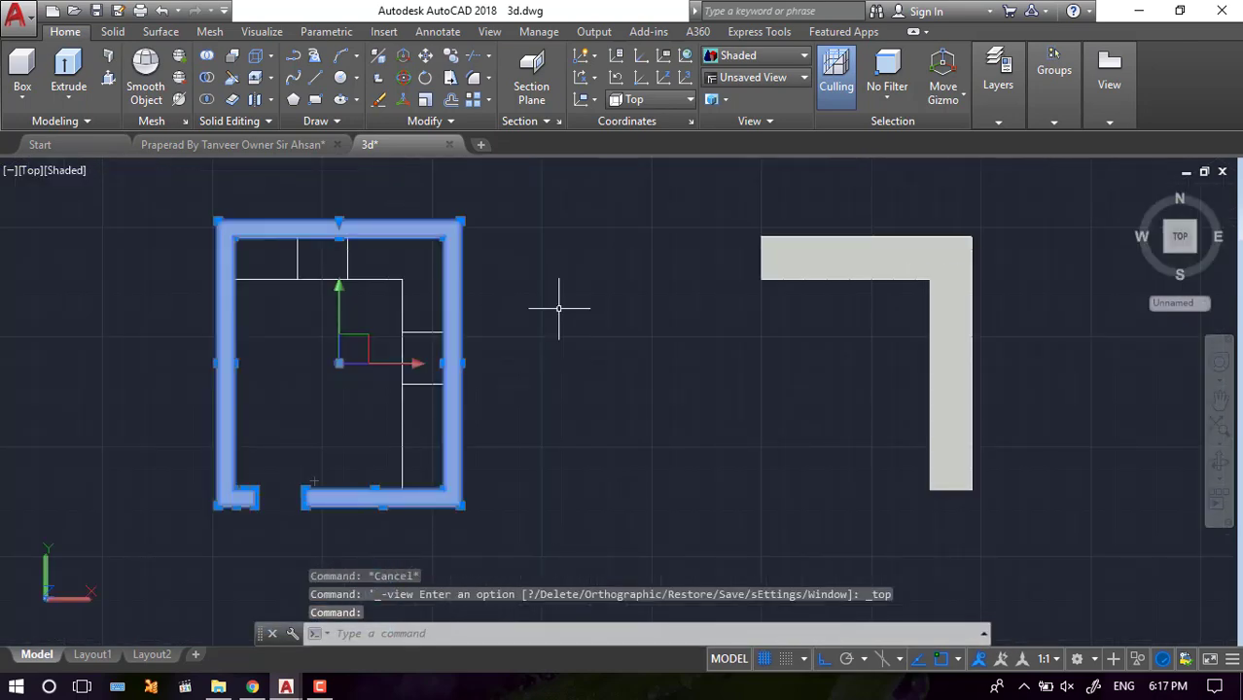
- Copy the walled room 25' to the right, using the wall corner as base point
type("co")
key("Return")
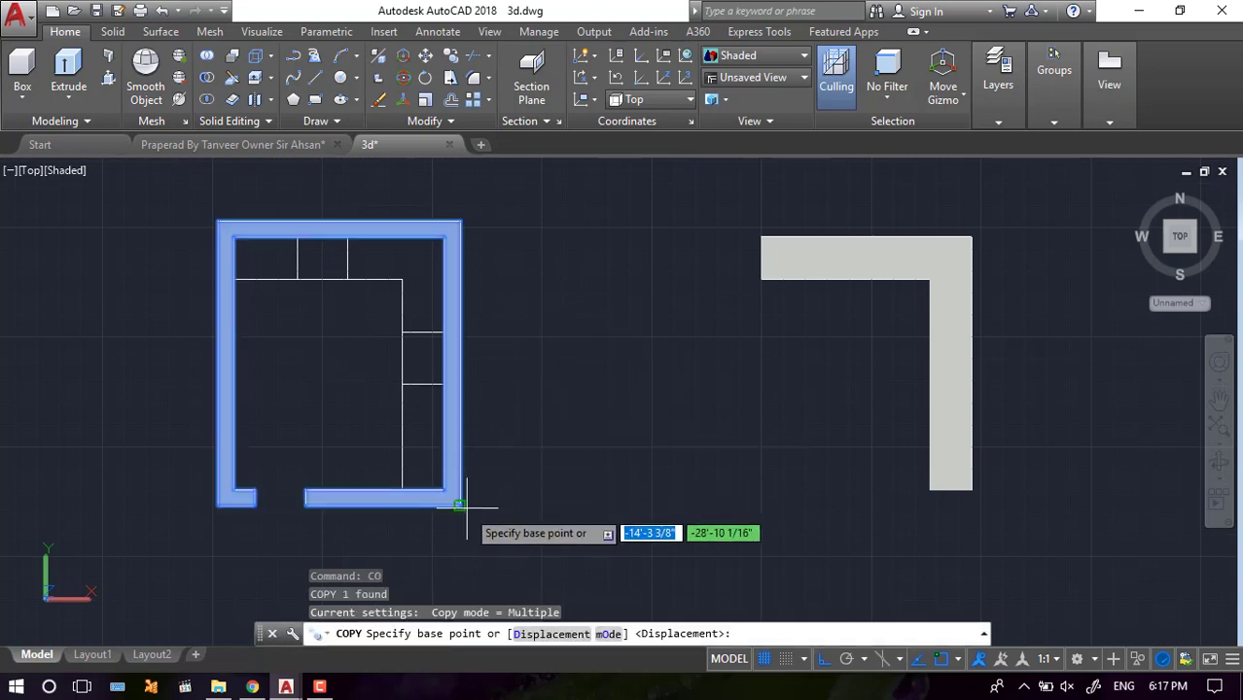
left_click(462, 506)
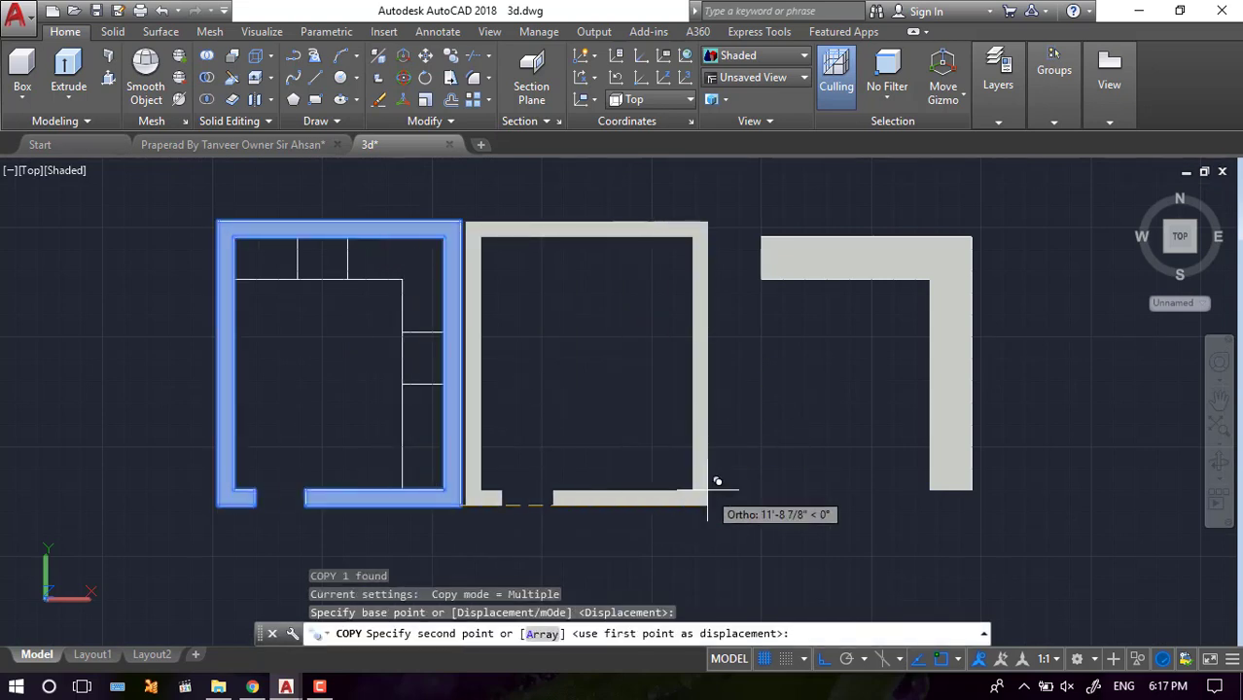
type("25")
key("Return")
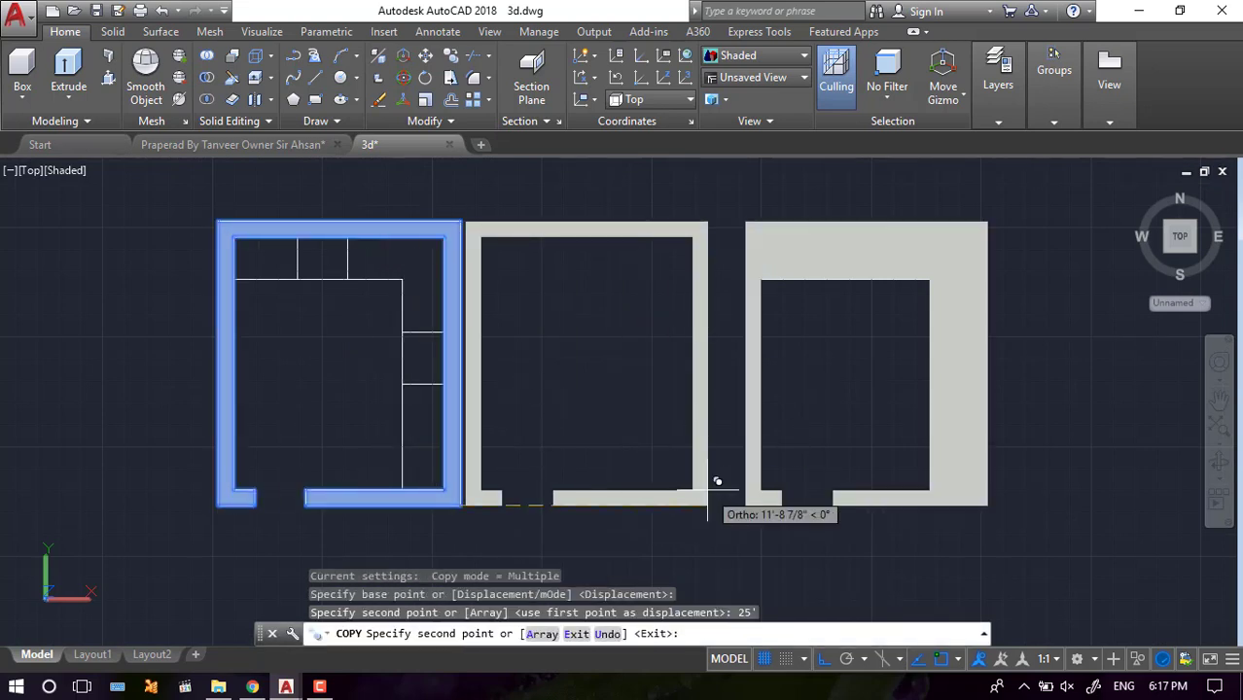
key("Escape")
left_click(694, 321)
- Draw a 1' guide line straight down from the inner top wall corner
scroll(694, 321, "up", 2)
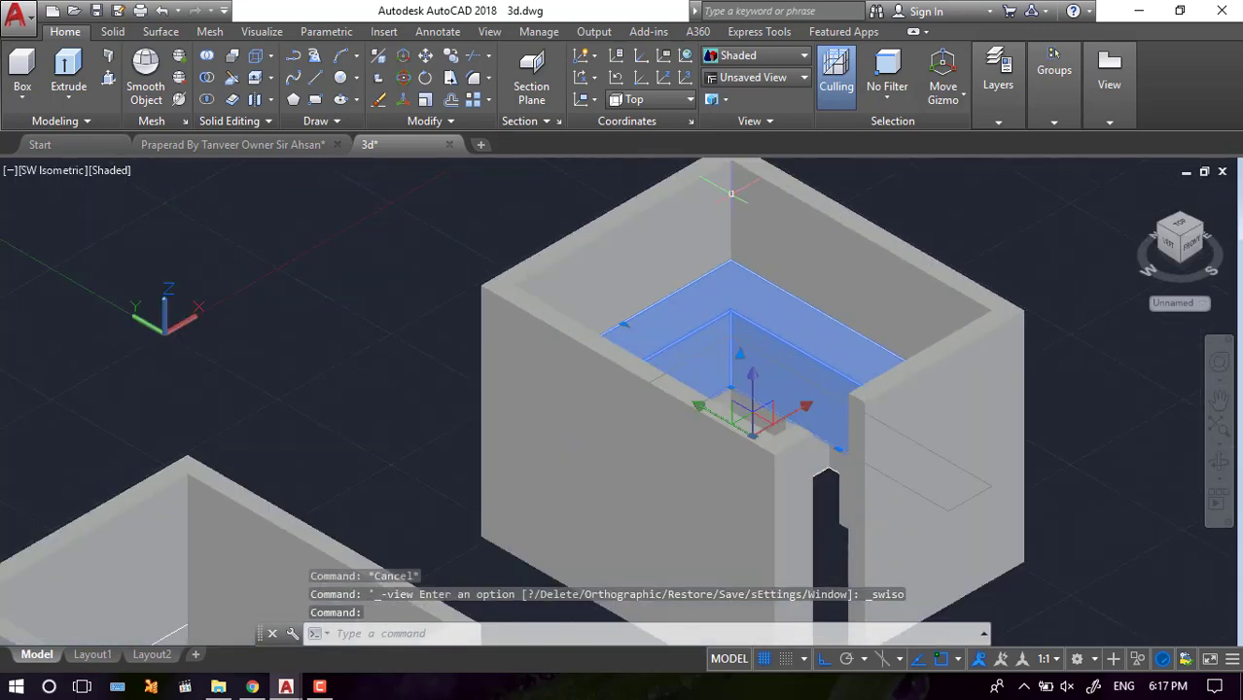
scroll(707, 257, "up", 3)
scroll(696, 257, "down", 4)
key("Escape")
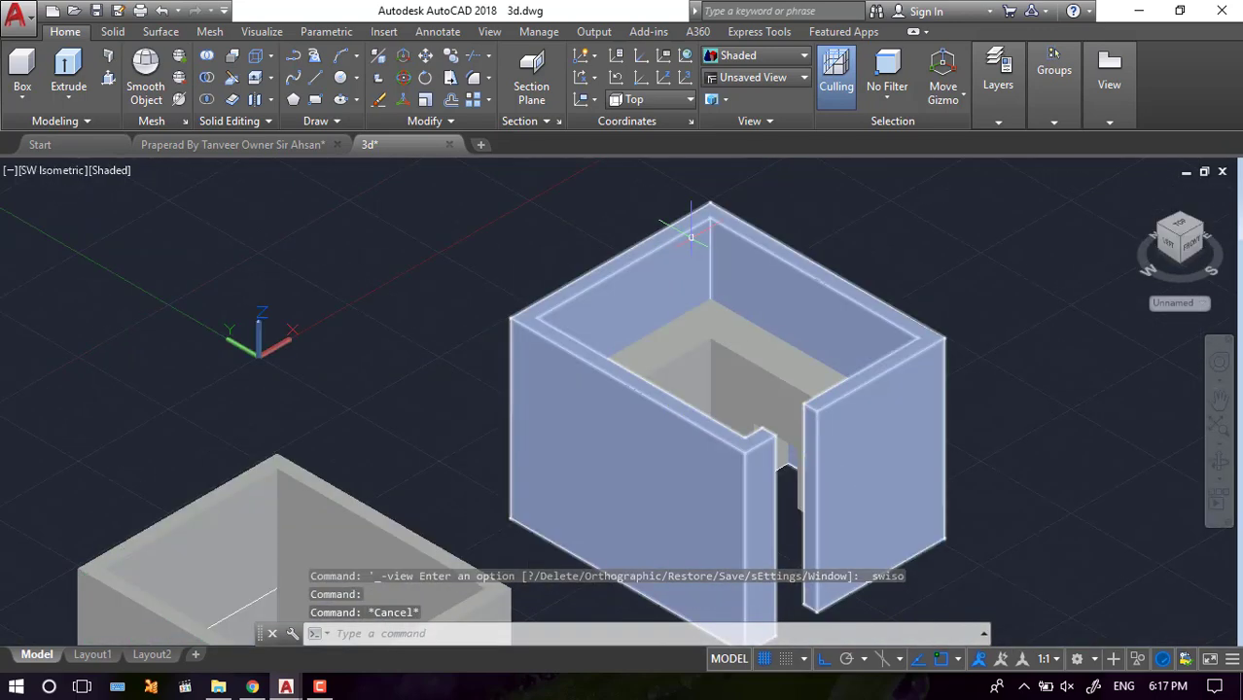
key("Escape")
key("Escape")
scroll(689, 231, "up", 3)
scroll(683, 220, "up", 2)
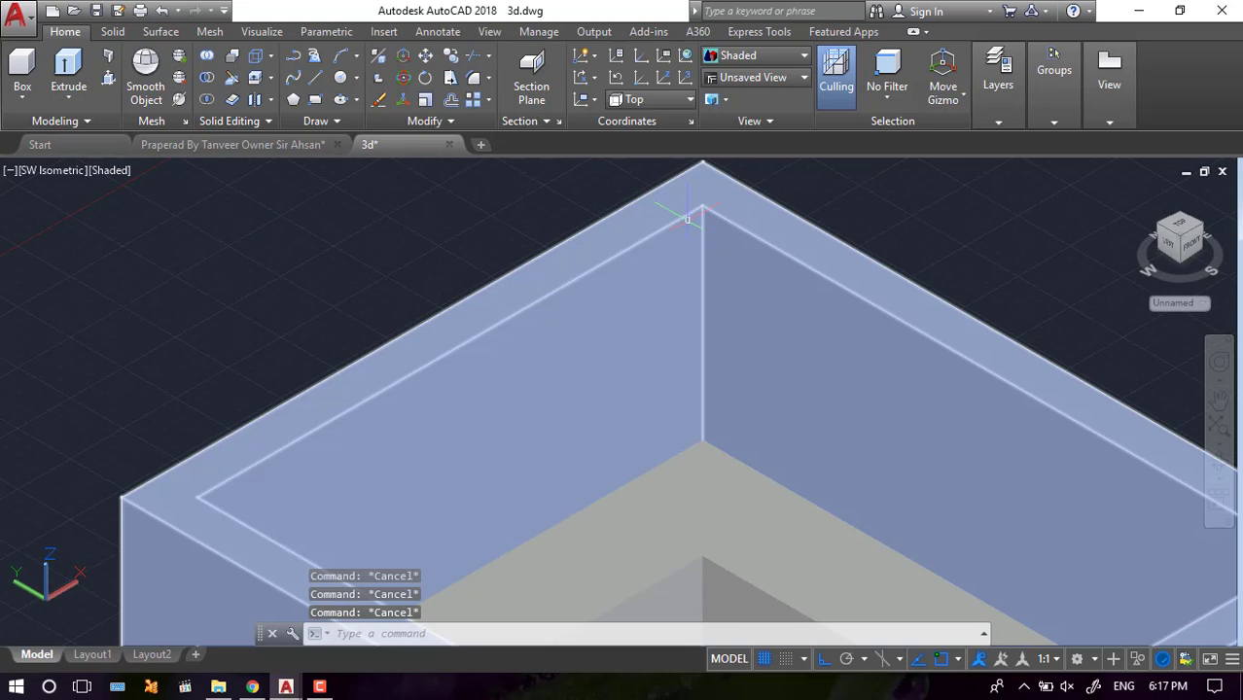
type("l")
key("Return")
left_click(703, 206)
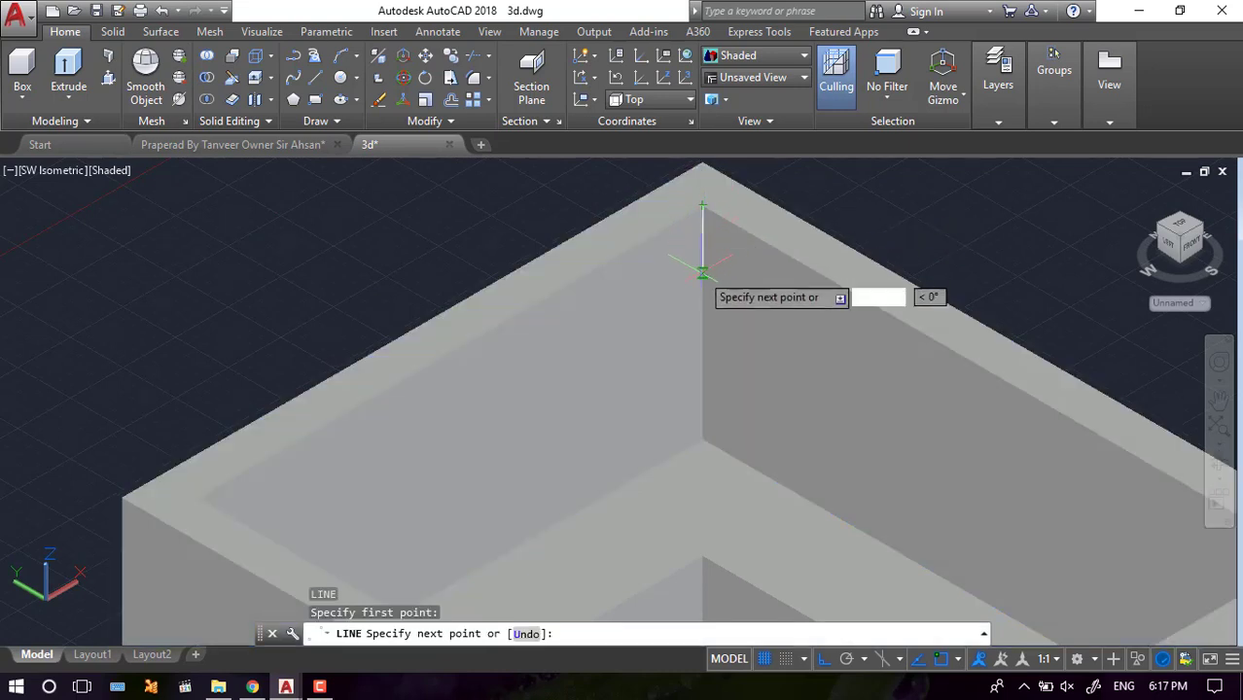
type("1'")
key("Return")
key("Return")
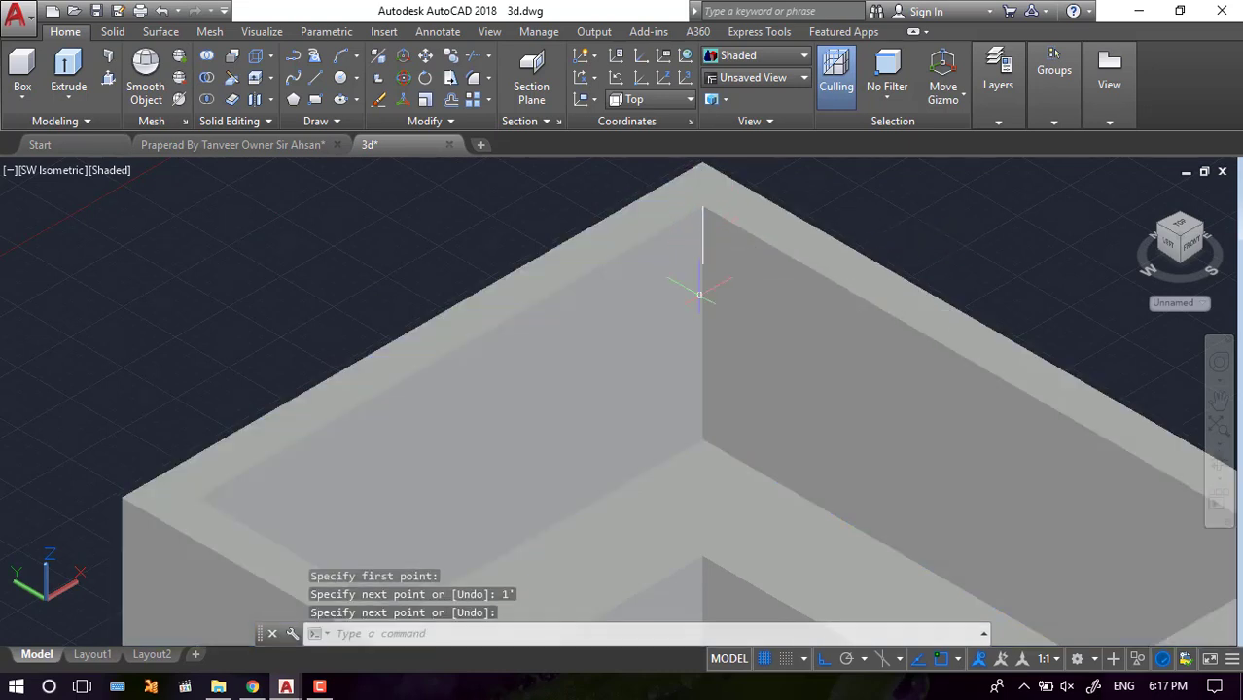
- Move the L-shaped block from its corner to the guide line's lower end
key("Return")
scroll(699, 294, "down", 3)
left_click(691, 409, "ctrl")
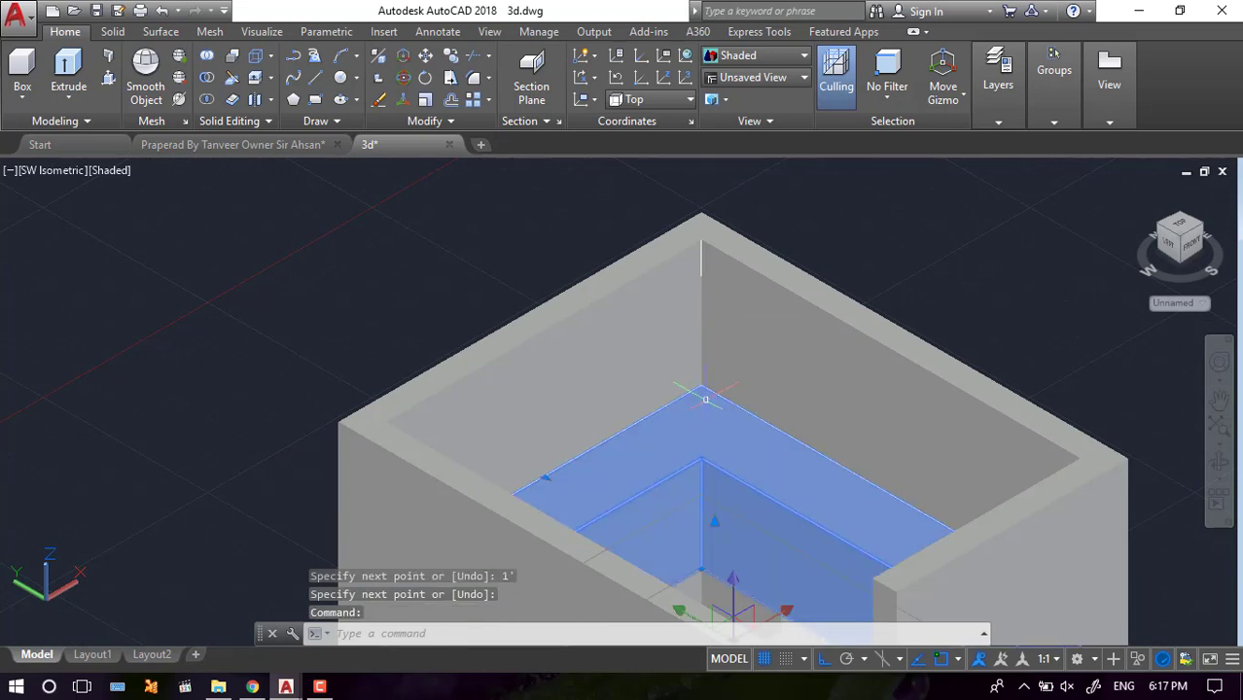
type("m")
key("Return")
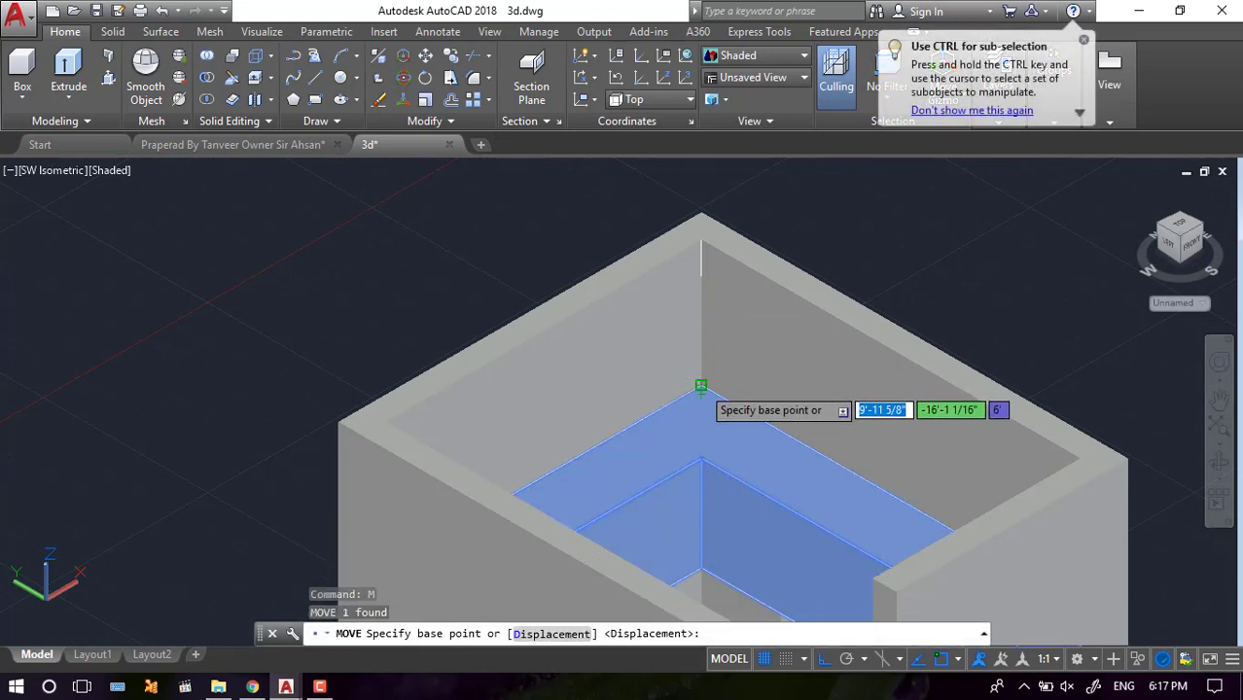
left_click(701, 388)
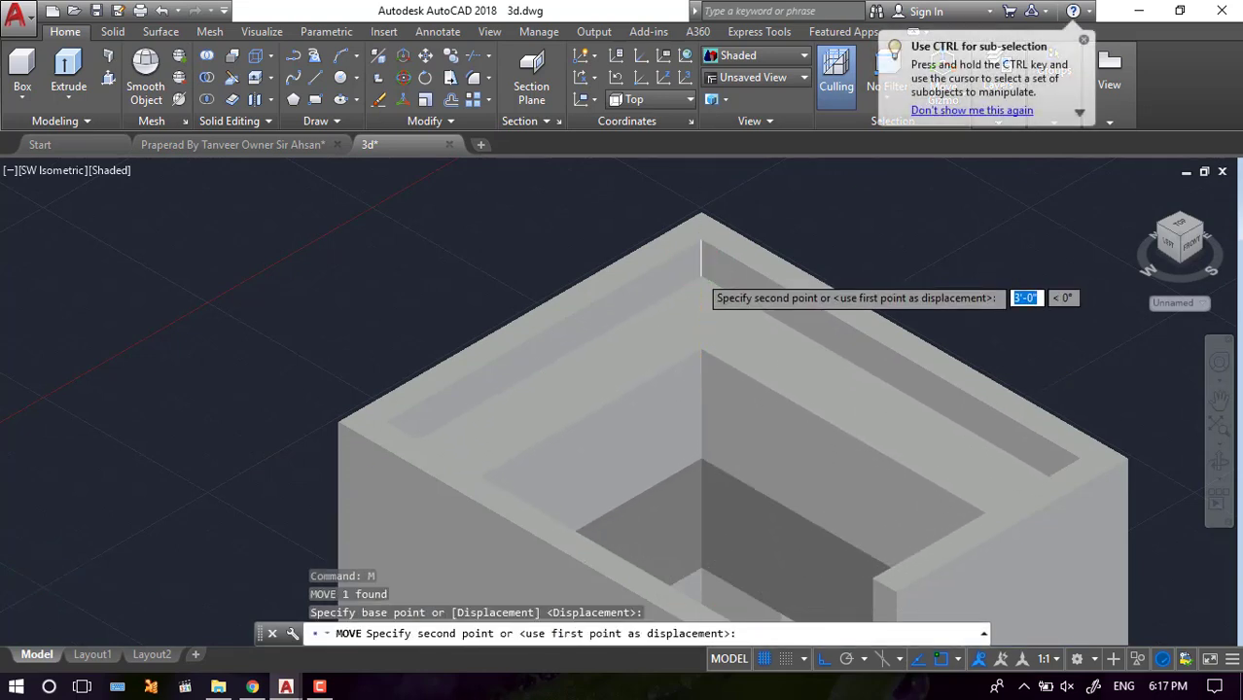
scroll(700, 282, "up", 3)
left_click(707, 269)
key("Return")
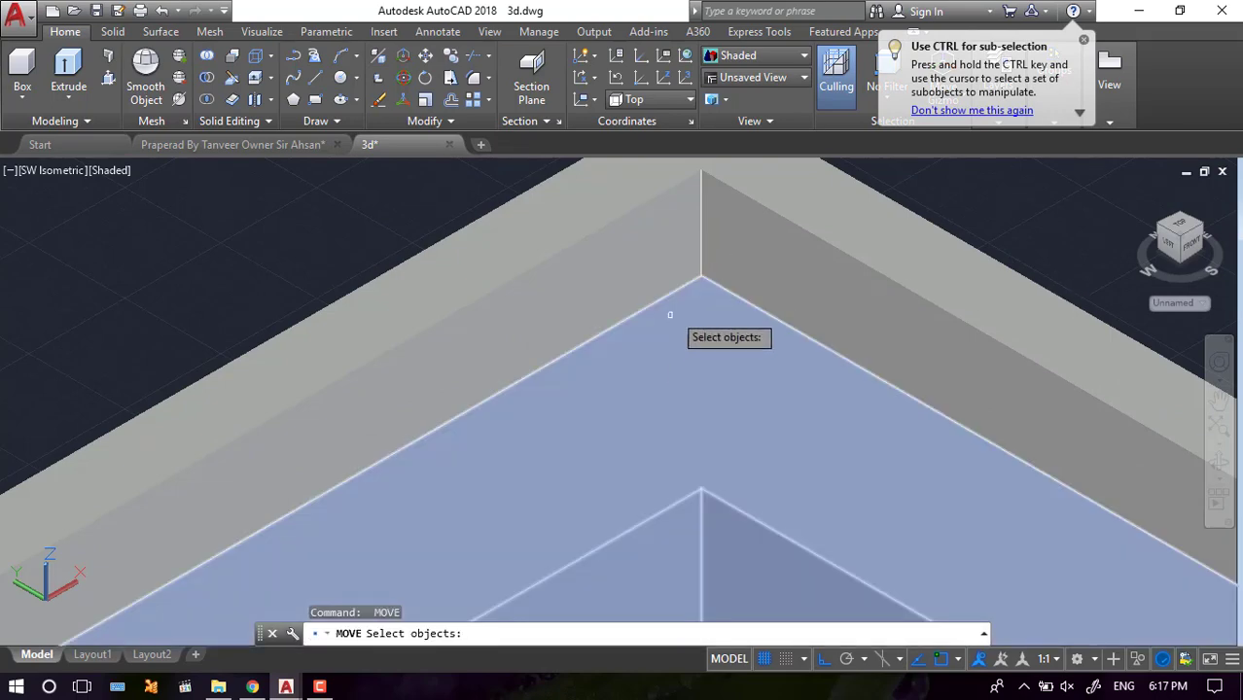
key("Escape")
- Erase the 1' guide line
left_click(598, 377, "ctrl")
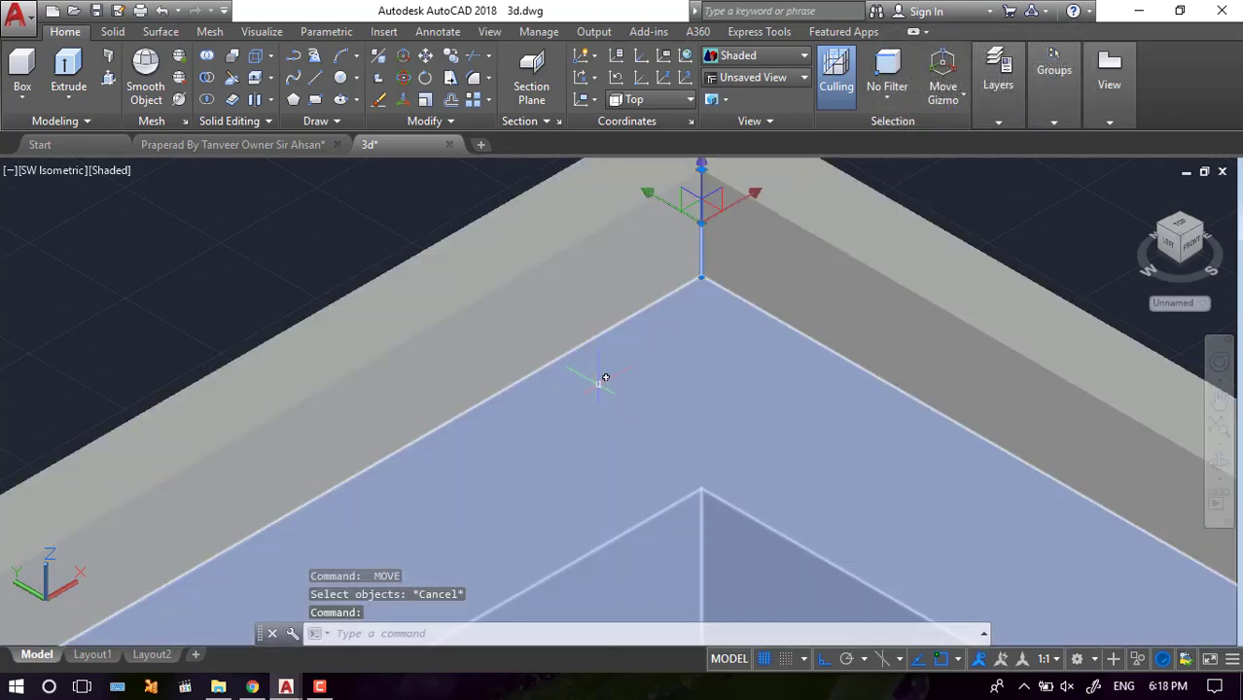
key("Delete")
scroll(593, 380, "down", 3)
scroll(598, 438, "down", 1)
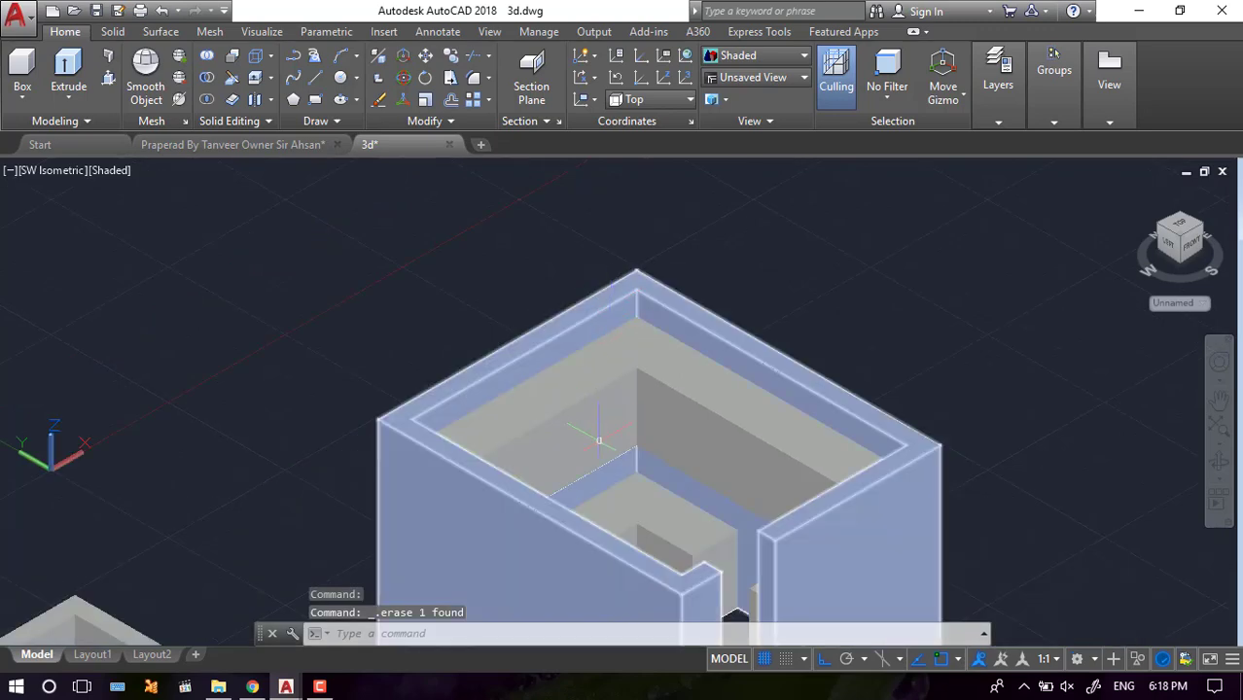
- Zoom out and check the inner solid and room walls by selecting and deselecting them
key("Escape")
scroll(632, 525, "down", 2)
scroll(658, 552, "up", 6)
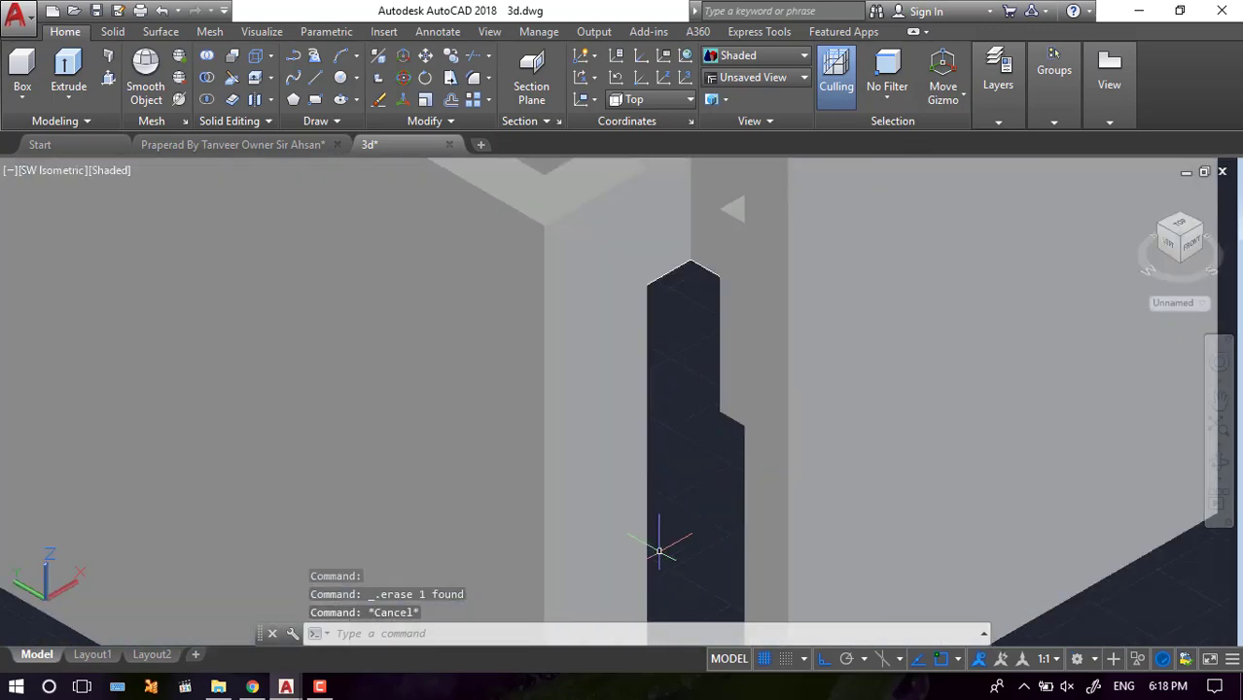
scroll(589, 405, "down", 4)
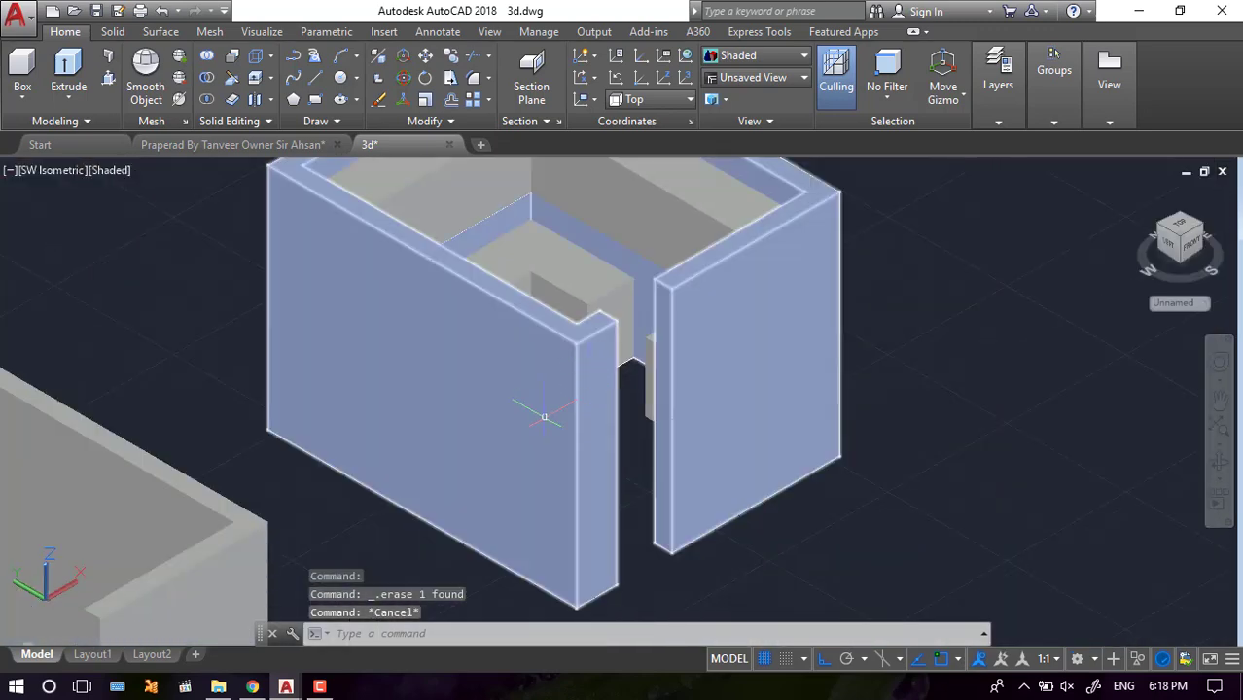
scroll(544, 416, "down", 3)
scroll(456, 274, "up", 7)
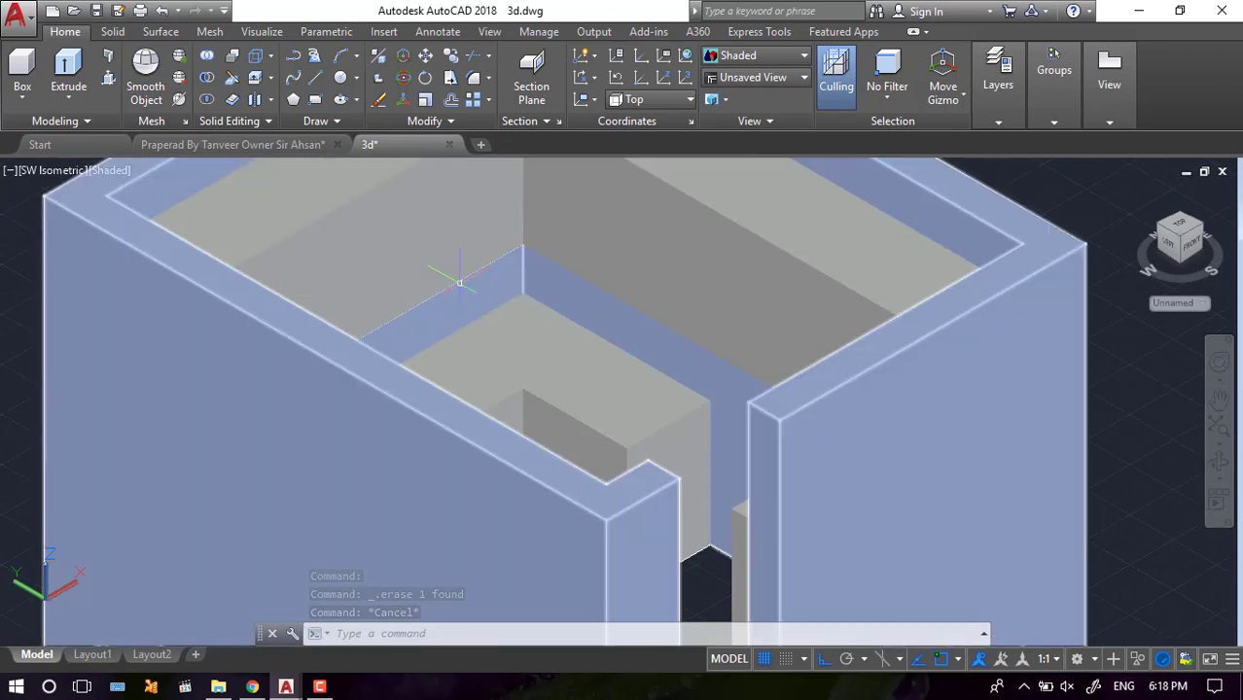
scroll(457, 282, "down", 3)
left_click(453, 281)
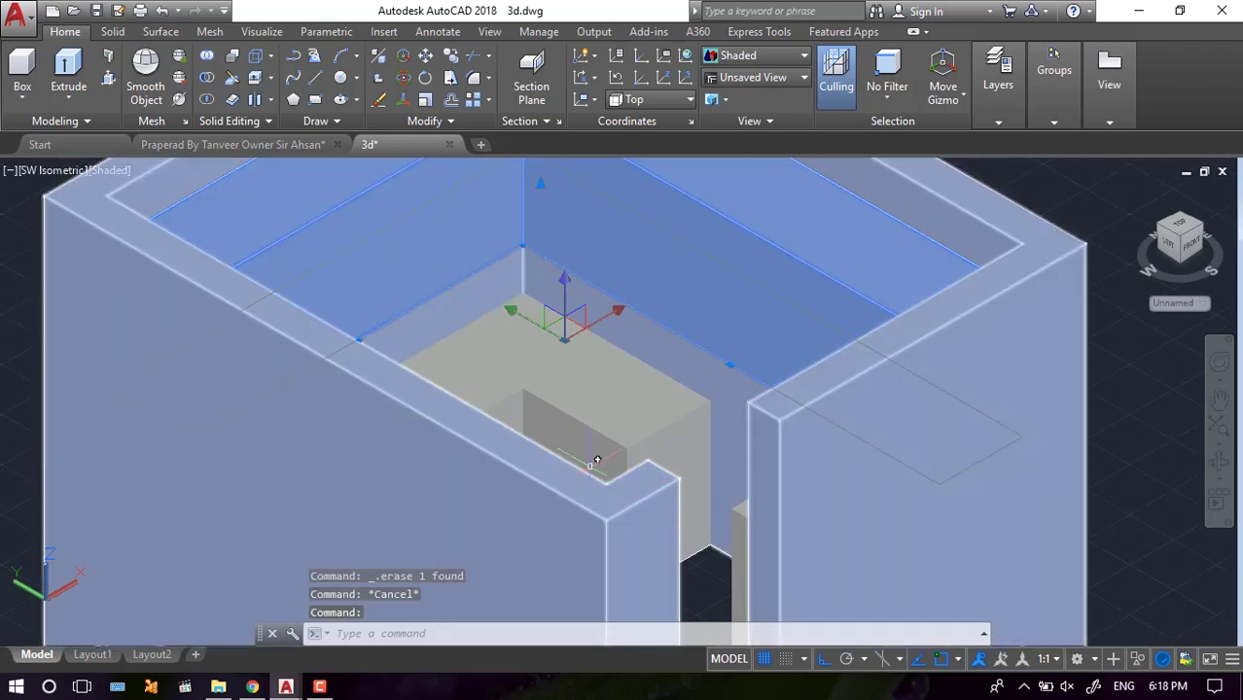
scroll(508, 352, "down", 2)
key("Escape")
scroll(508, 353, "down", 1)
scroll(525, 341, "up", 2)
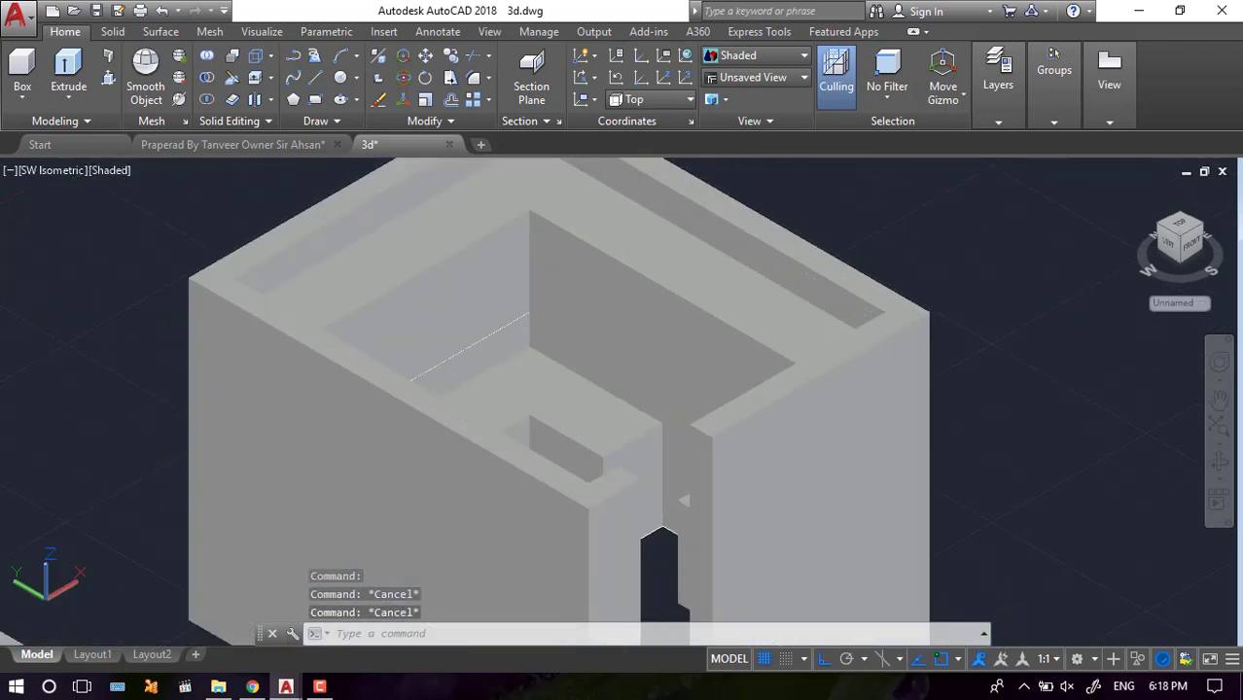
scroll(546, 334, "down", 2)
left_click(546, 333)
key("Escape")
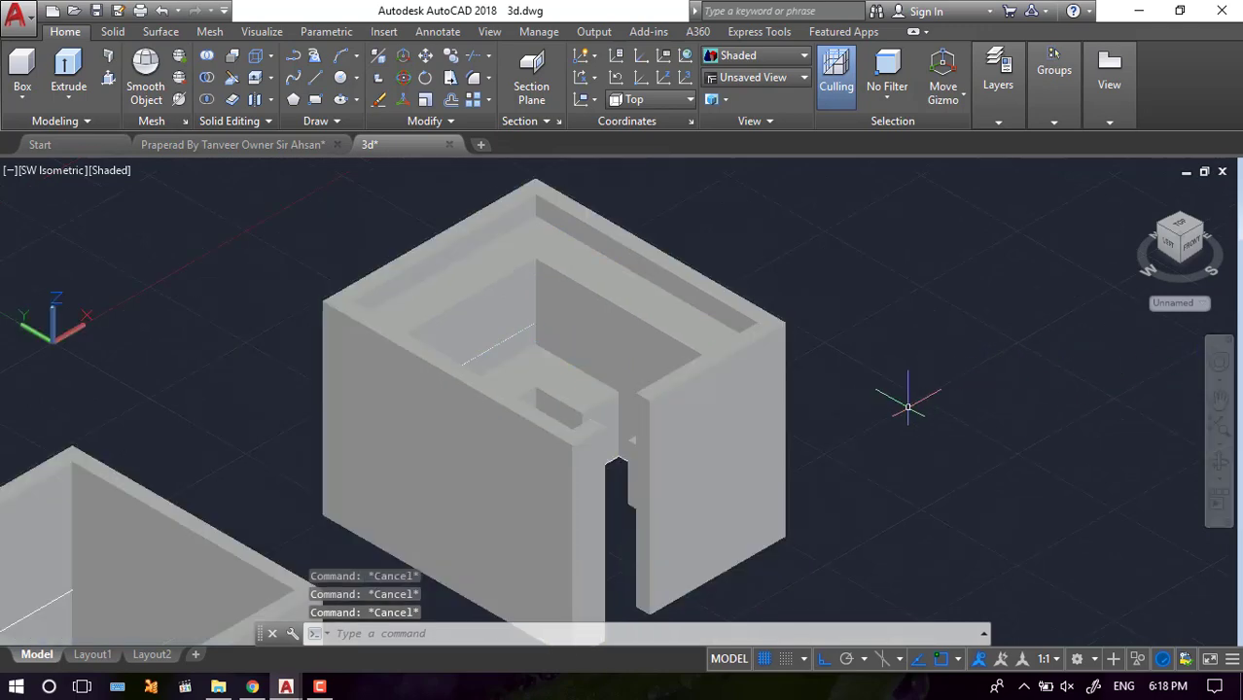
- Select the leftover room copy at the lower left of the drawing
scroll(681, 428, "up", 2)
scroll(681, 428, "up", 2)
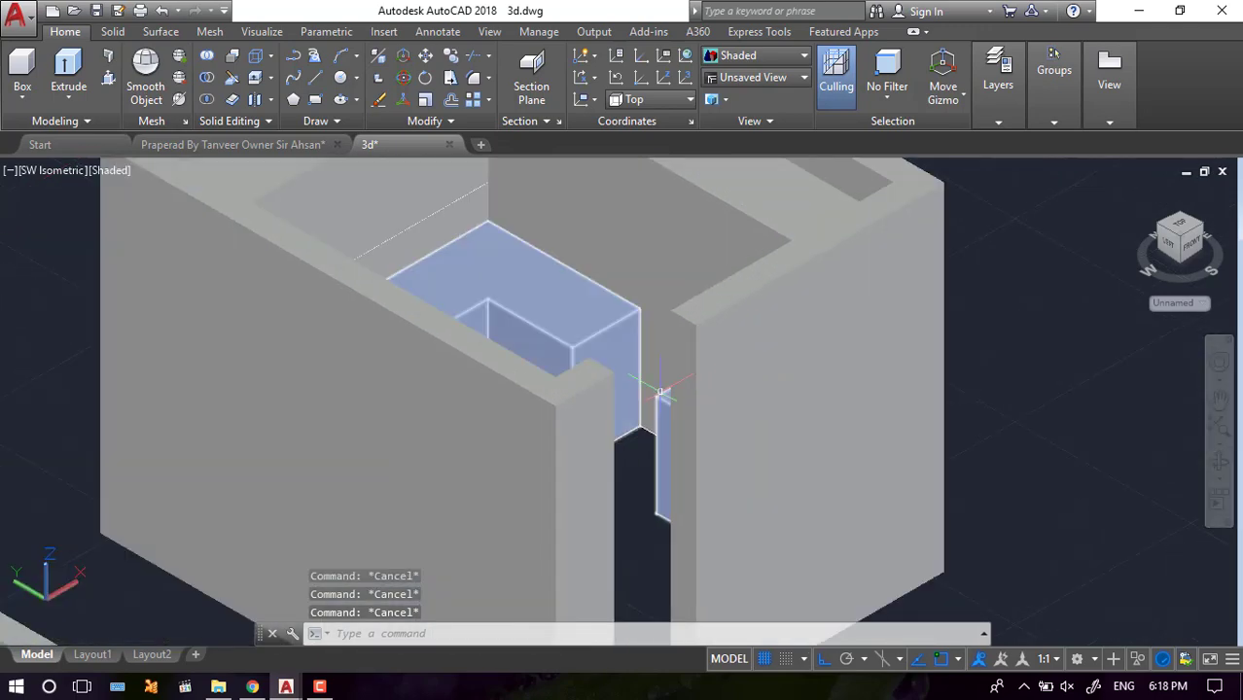
scroll(719, 464, "down", 3)
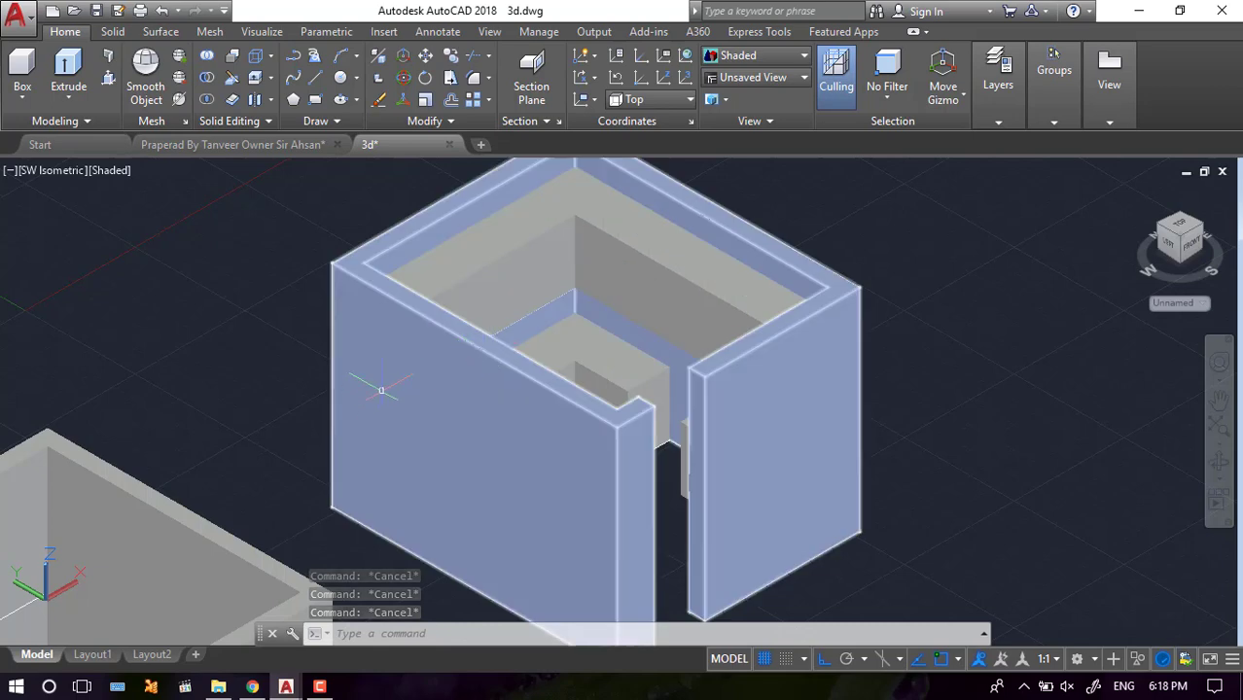
scroll(545, 384, "down", 3)
left_click(374, 413)
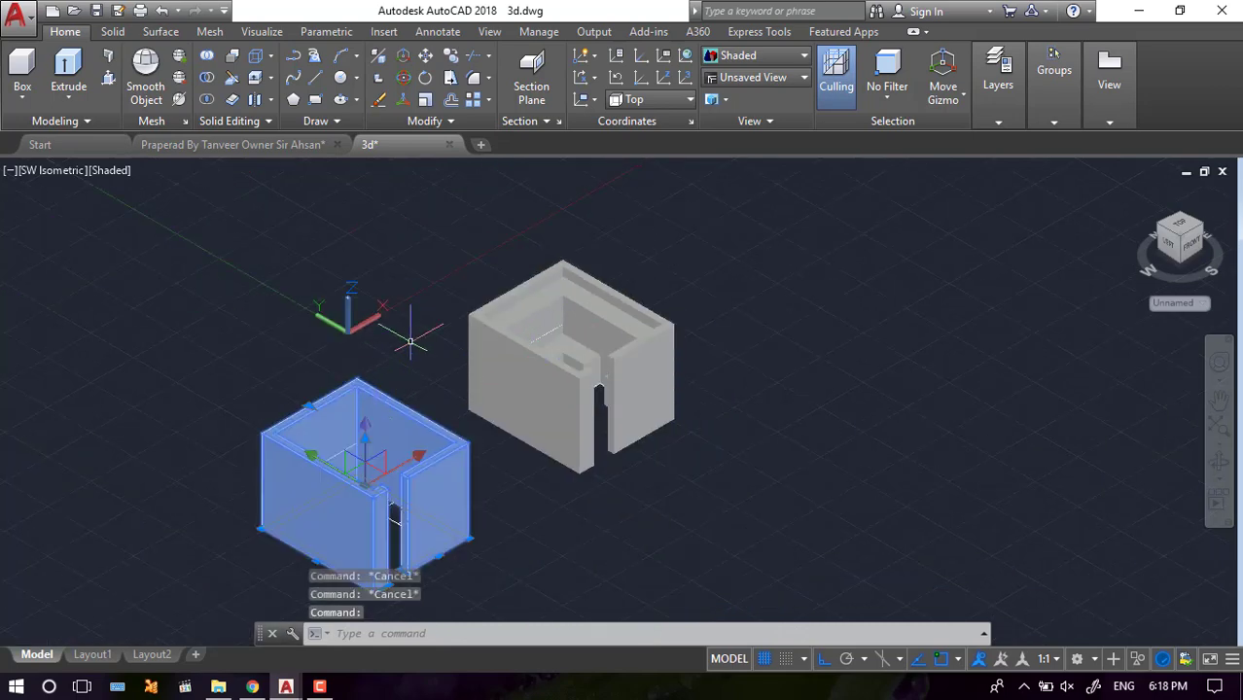
- Erase the duplicate room solid and zoom in on the flat floor-plan outline
key("Delete")
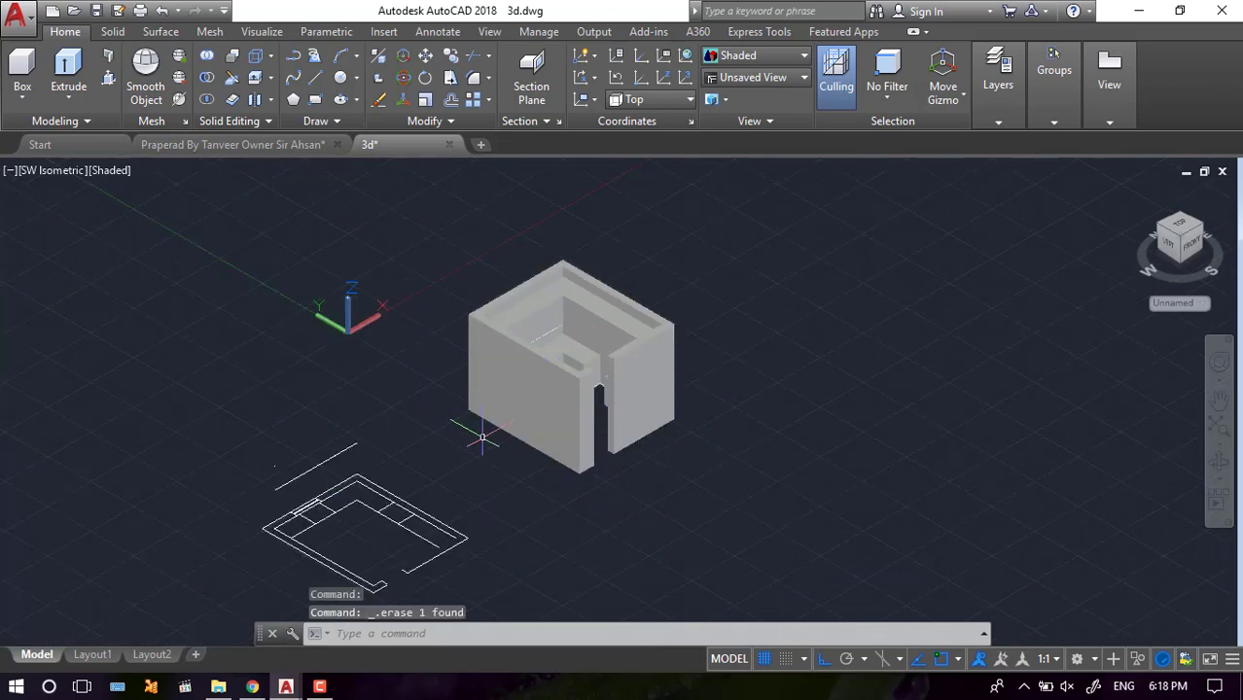
scroll(481, 437, "down", 1)
scroll(361, 436, "up", 5)
scroll(508, 422, "down", 4)
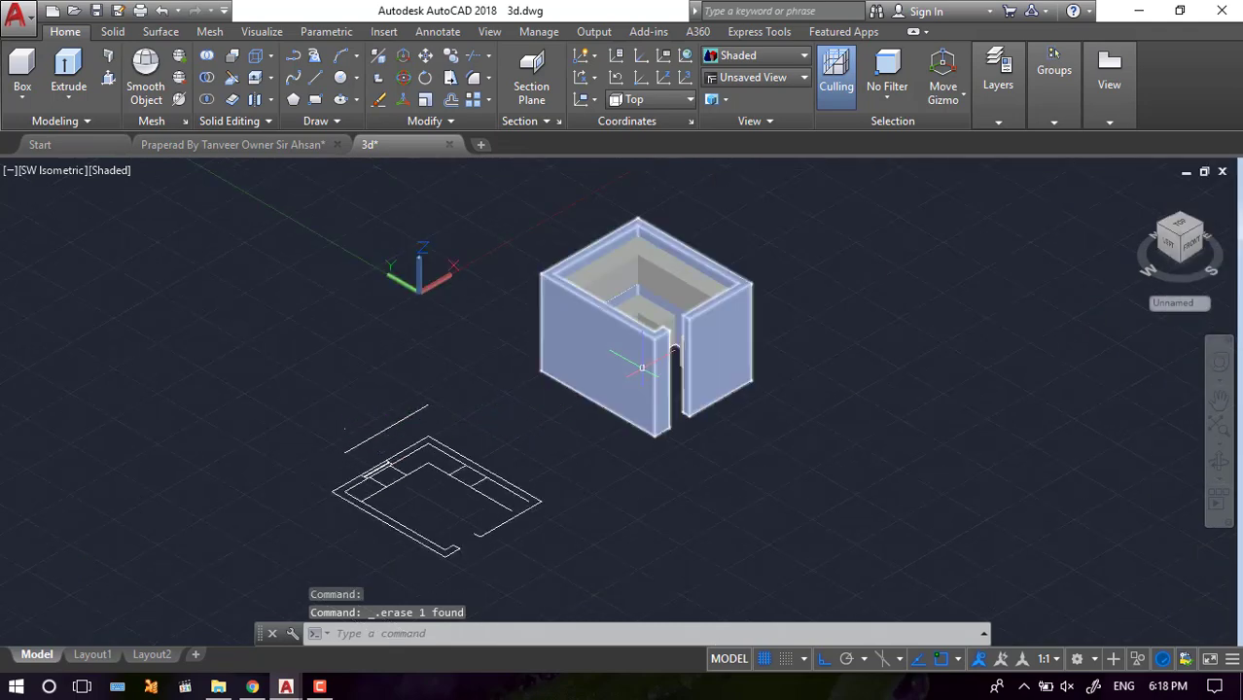
scroll(642, 367, "up", 3)
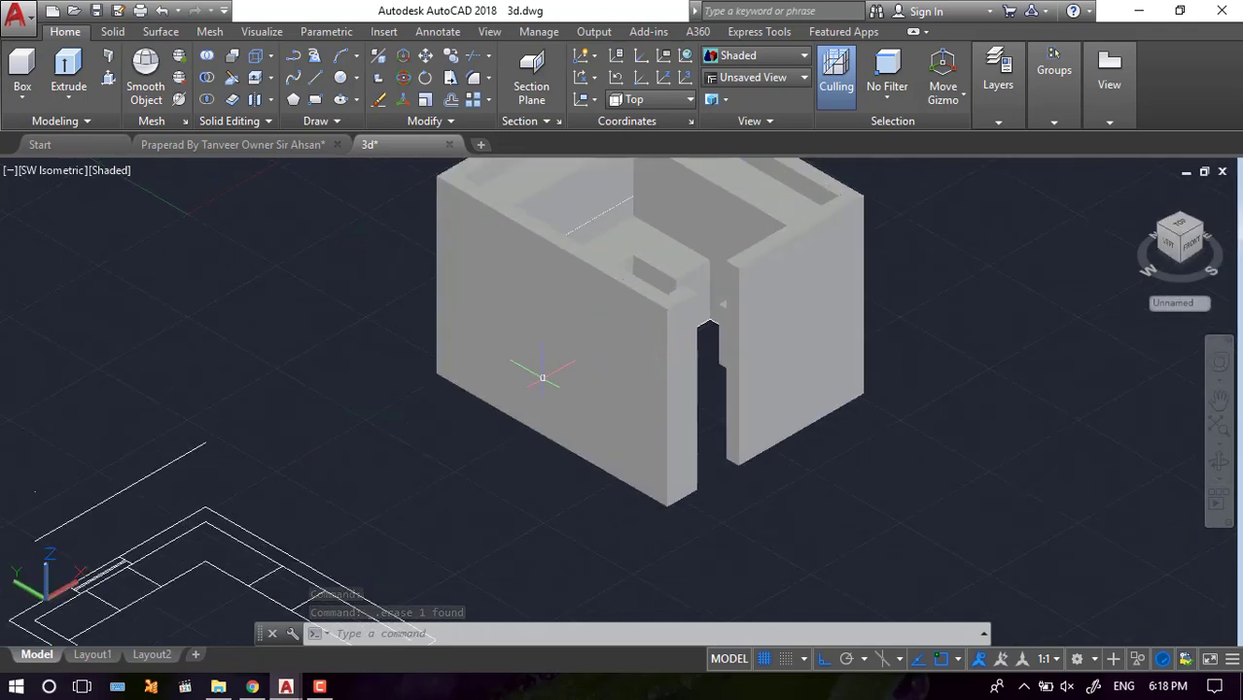
scroll(482, 381, "down", 2)
scroll(613, 381, "up", 4)
scroll(604, 414, "down", 2)
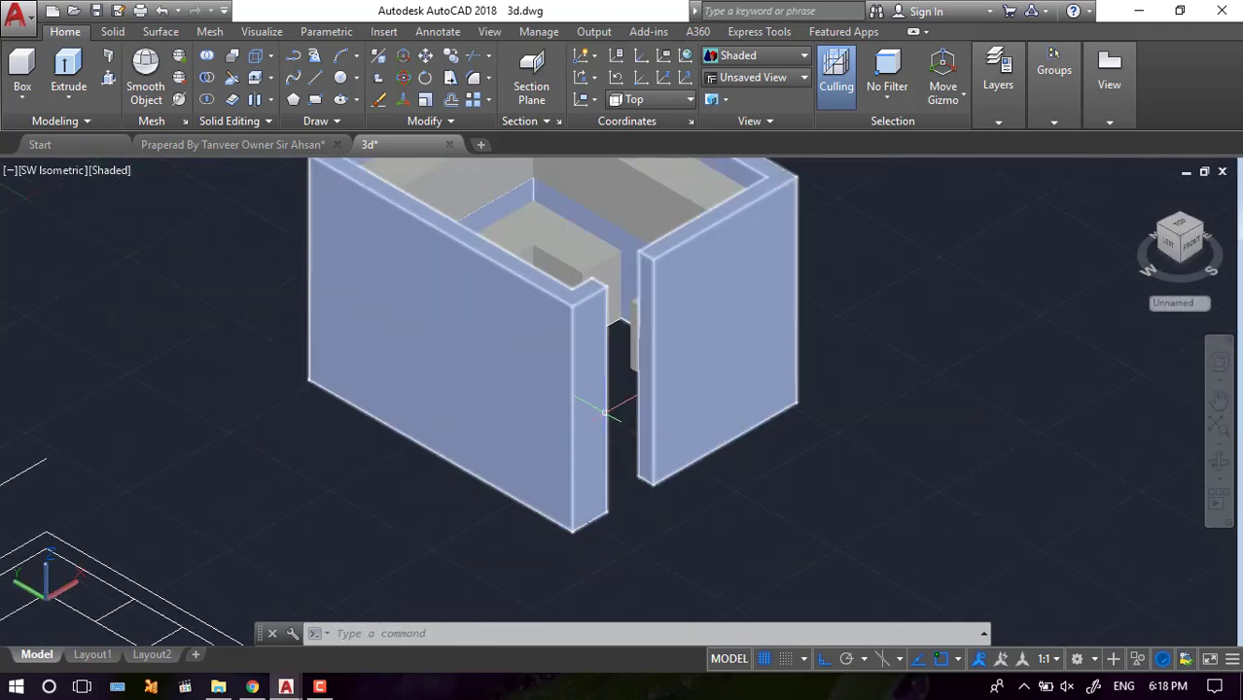
scroll(722, 337, "down", 2)
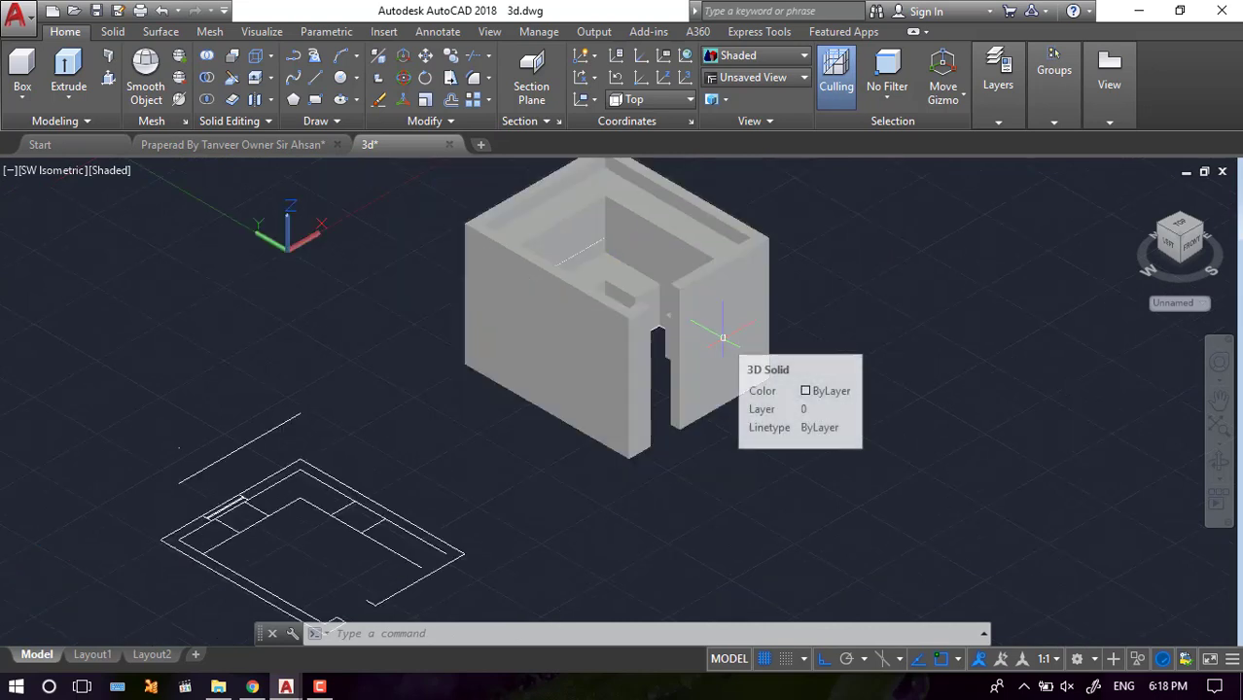
mouse_move(723, 337)
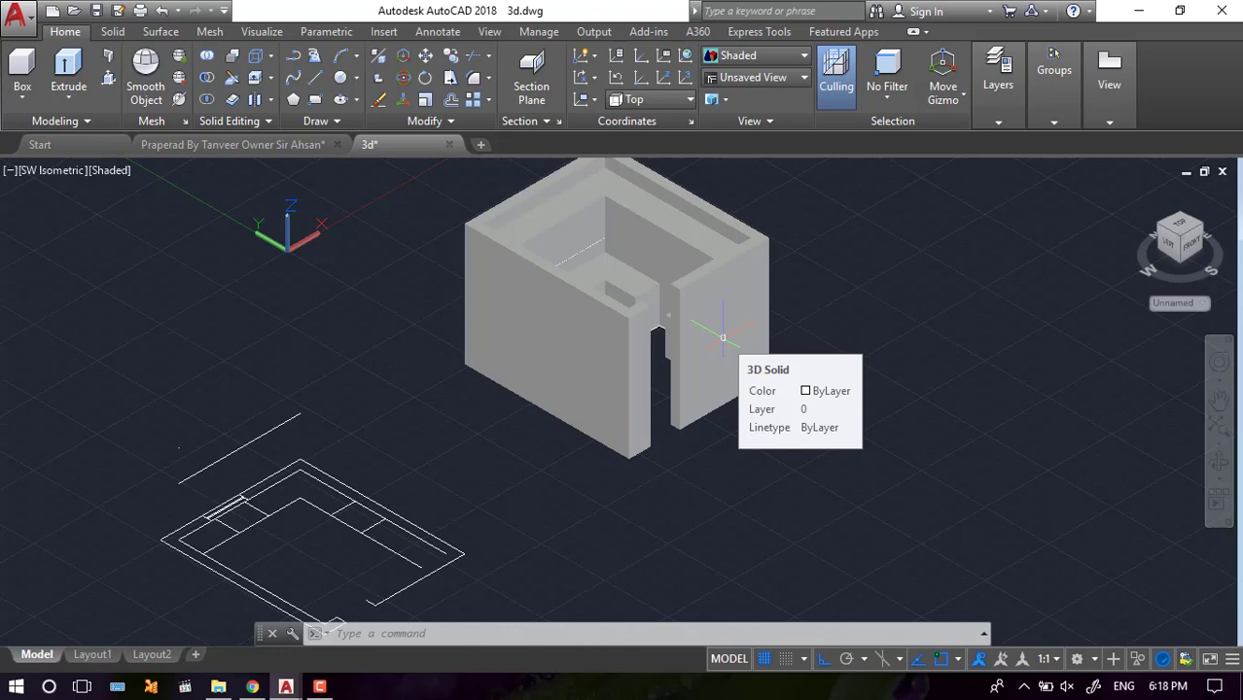
scroll(723, 337, "down", 2)
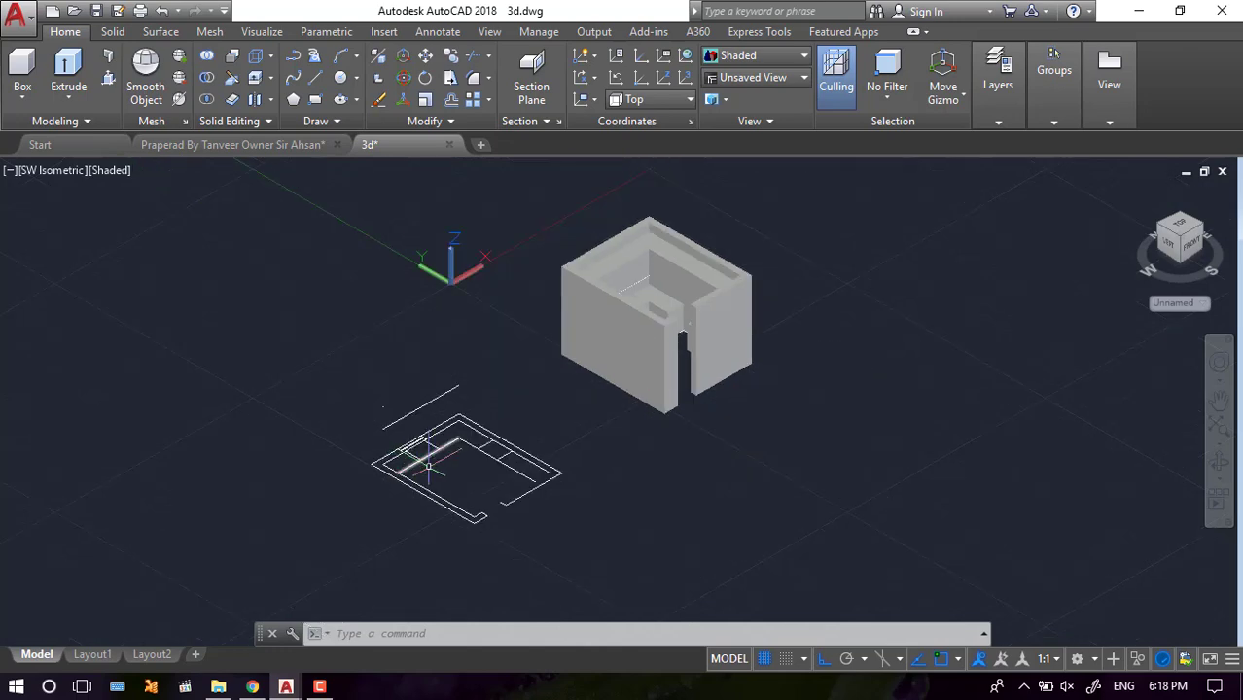
scroll(528, 507, "up", 2)
scroll(528, 507, "up", 3)
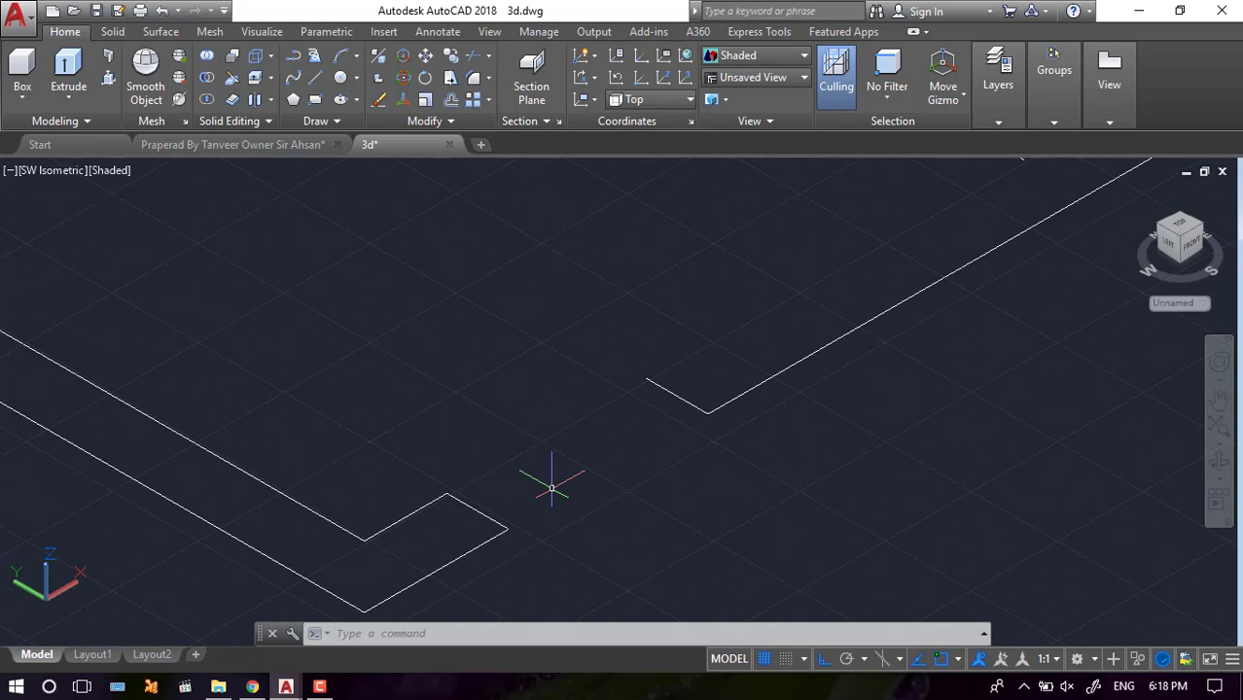
- Create a BOX from two base corners with a height of 3 feet
type("box")
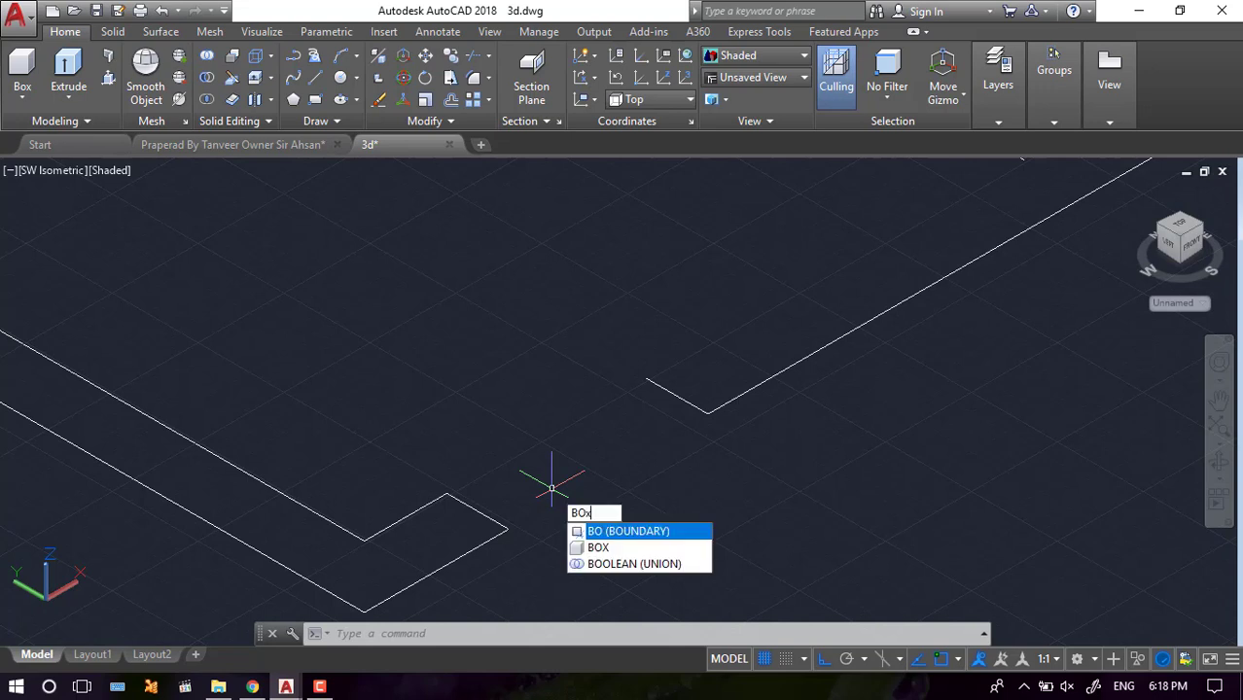
key("Return")
left_click(507, 528)
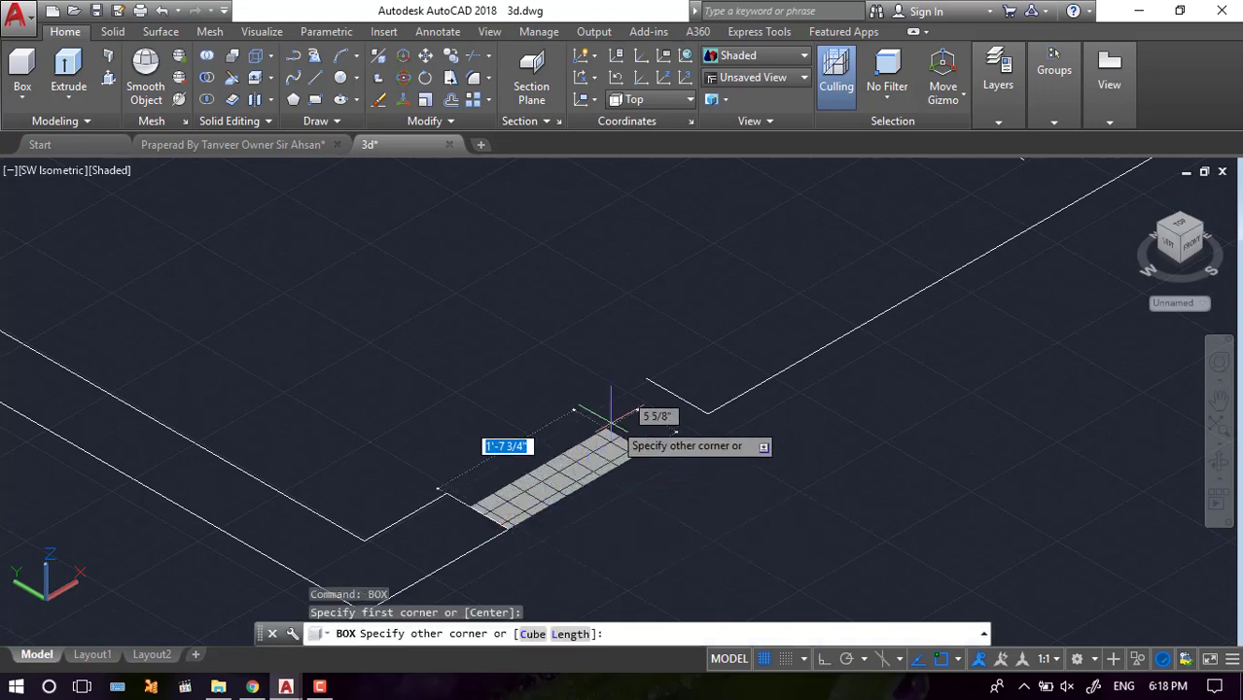
left_click(645, 378)
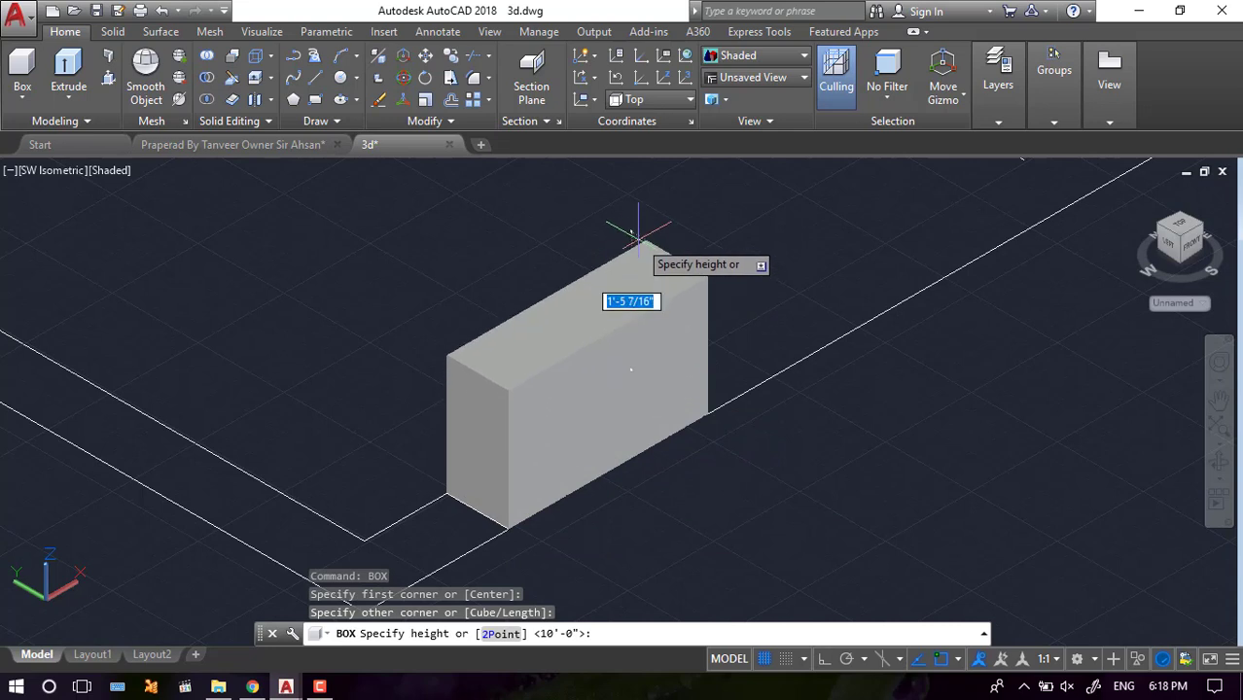
type("3")
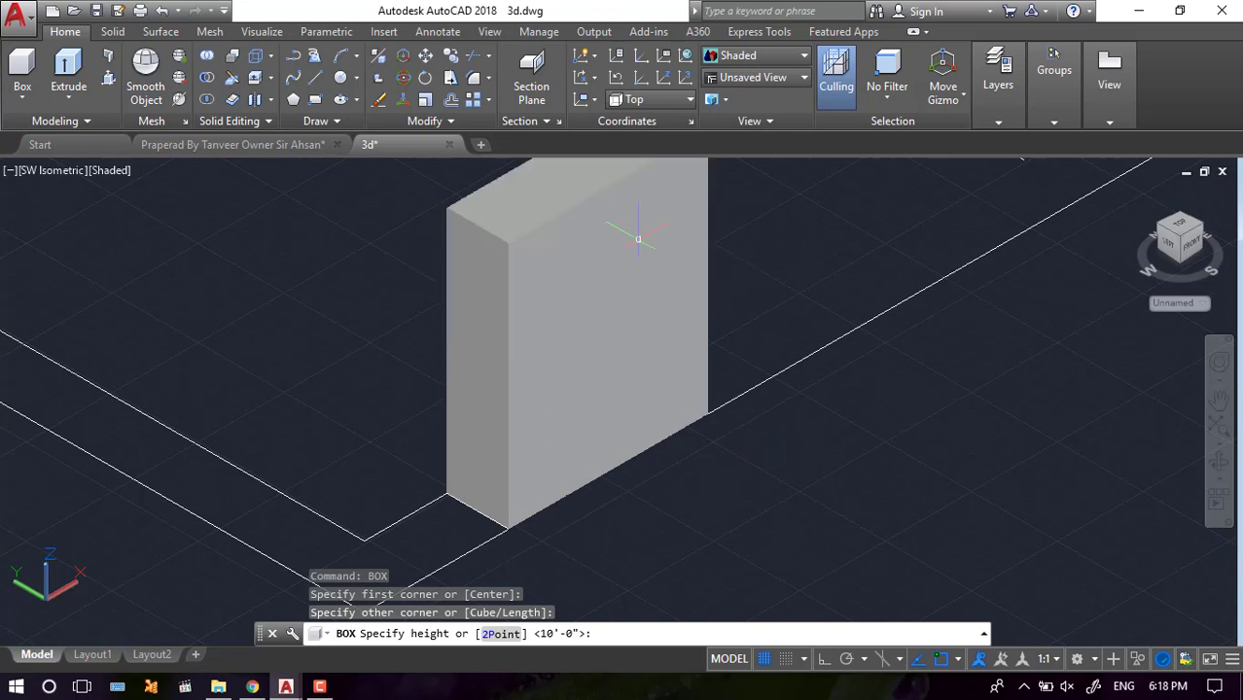
key("Return")
scroll(616, 430, "down", 2)
- Move the new box 25 feet over into the room's door opening
left_click(594, 409)
scroll(642, 477, "down", 2)
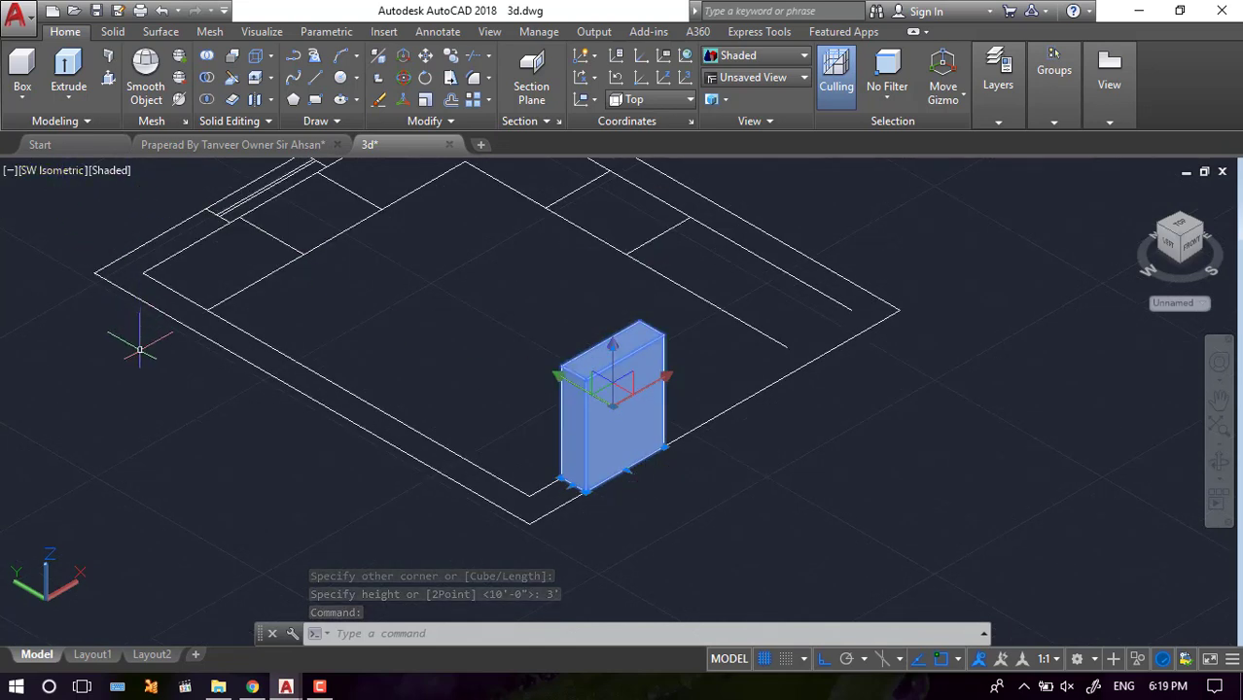
scroll(370, 525, "down", 5)
scroll(457, 481, "up", 8)
type("m")
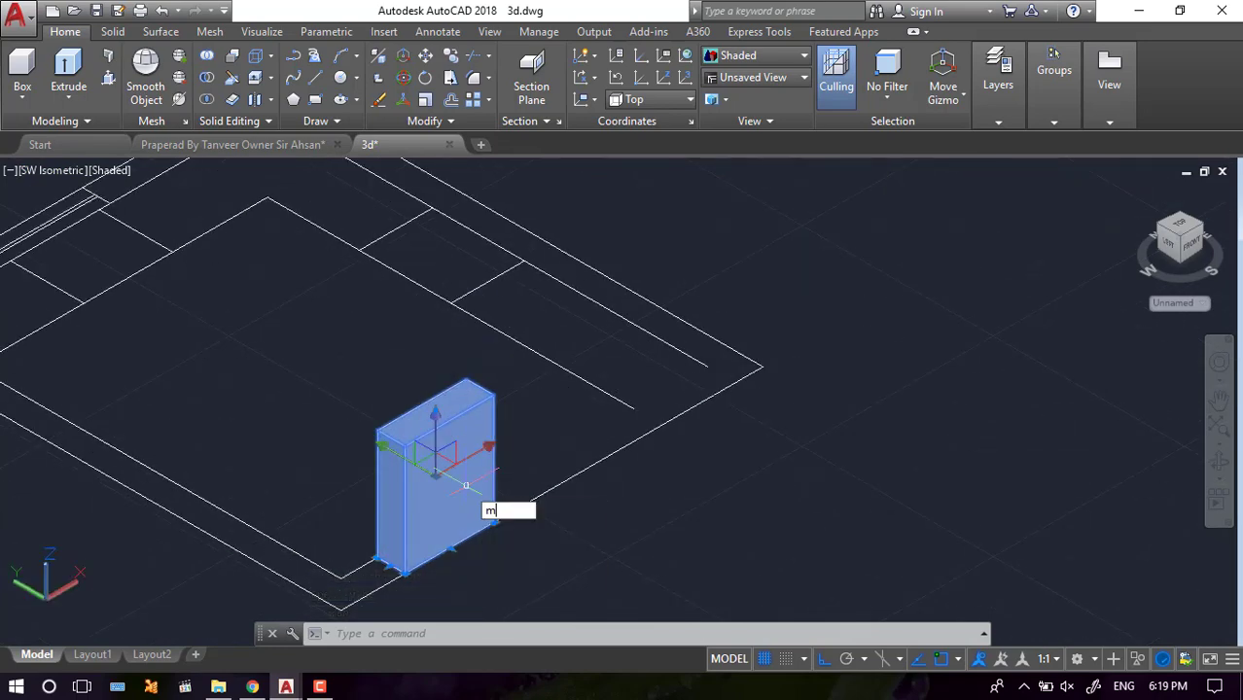
key("Return")
left_click(493, 522)
scroll(496, 515, "down", 5)
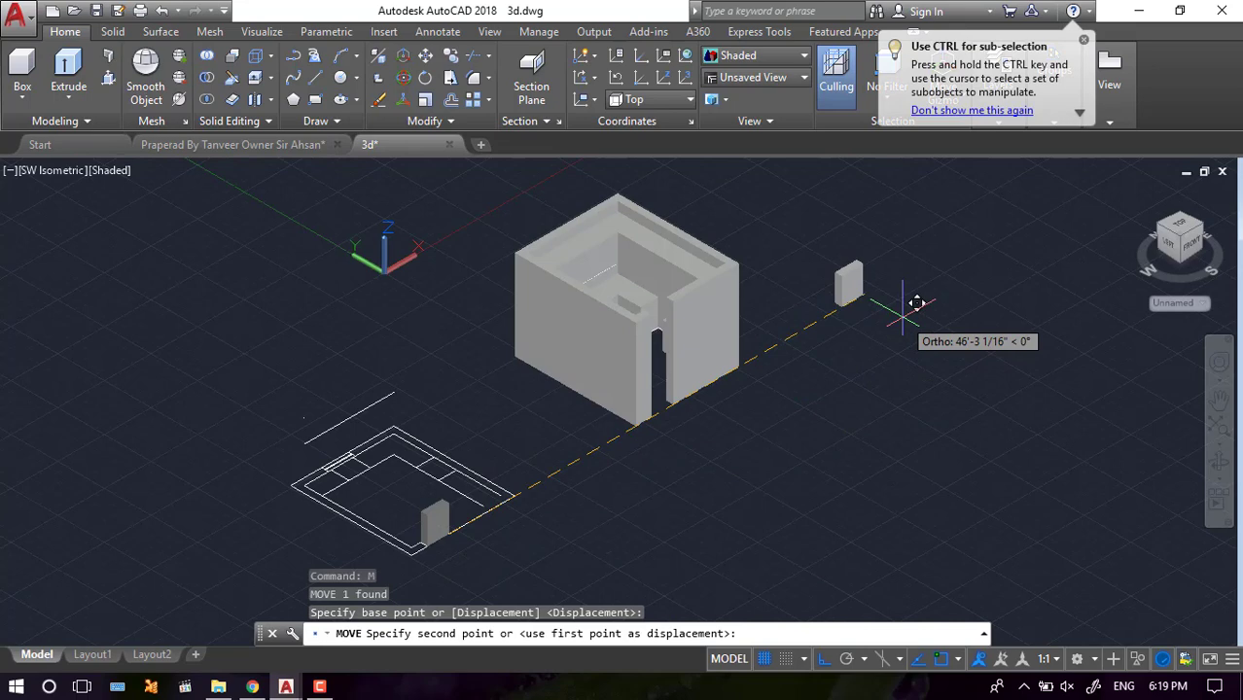
scroll(674, 396, "up", 5)
scroll(691, 408, "up", 3)
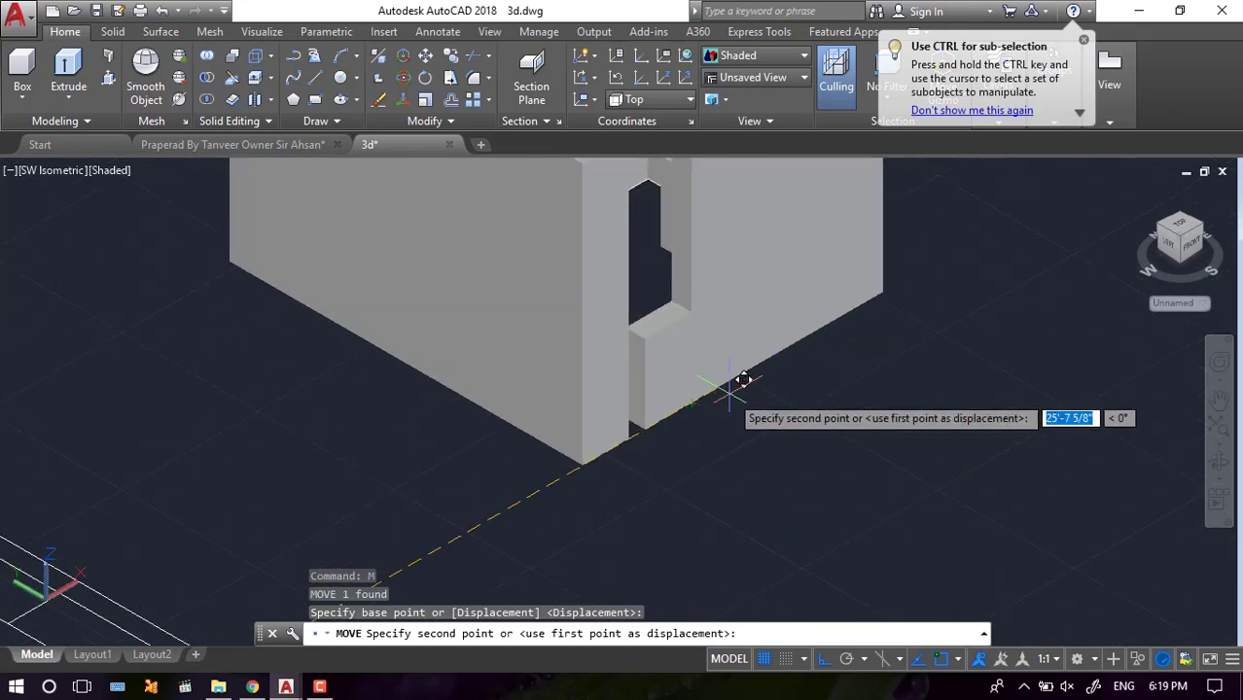
scroll(744, 379, "down", 5)
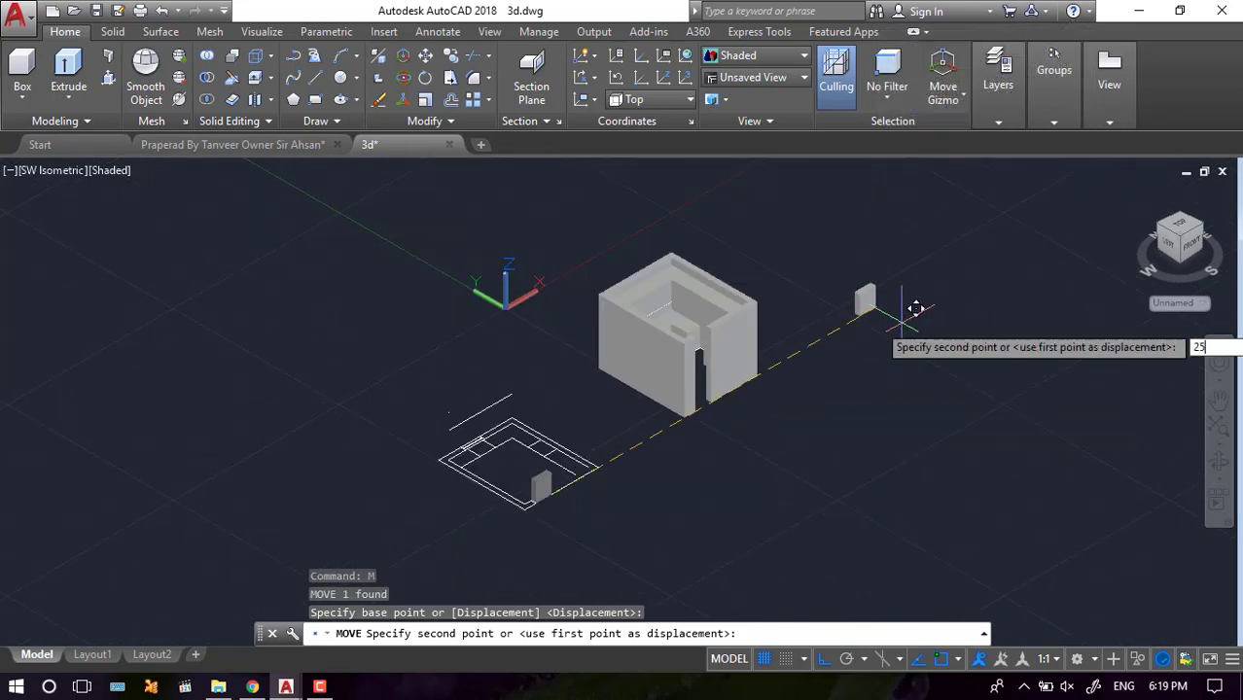
type("'")
key("Return")
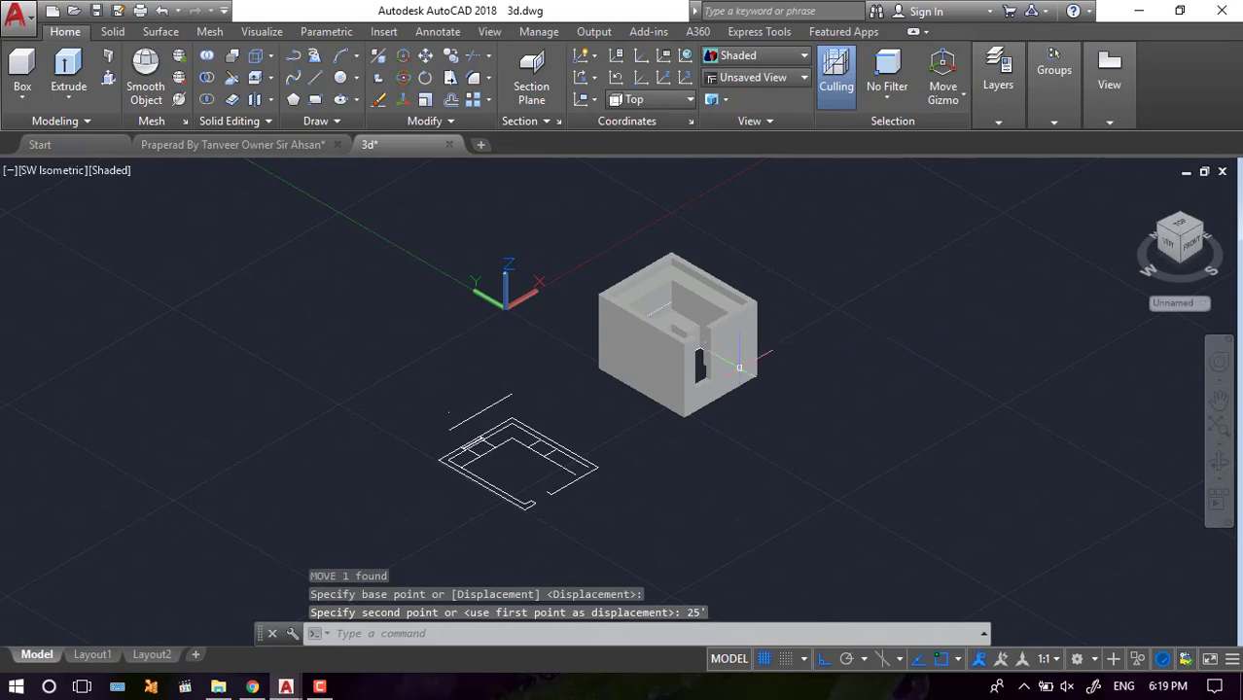
scroll(739, 368, "up", 5)
- Lift the box up to sit across the top of the door opening as the lintel
left_click(693, 394)
scroll(715, 408, "up", 3)
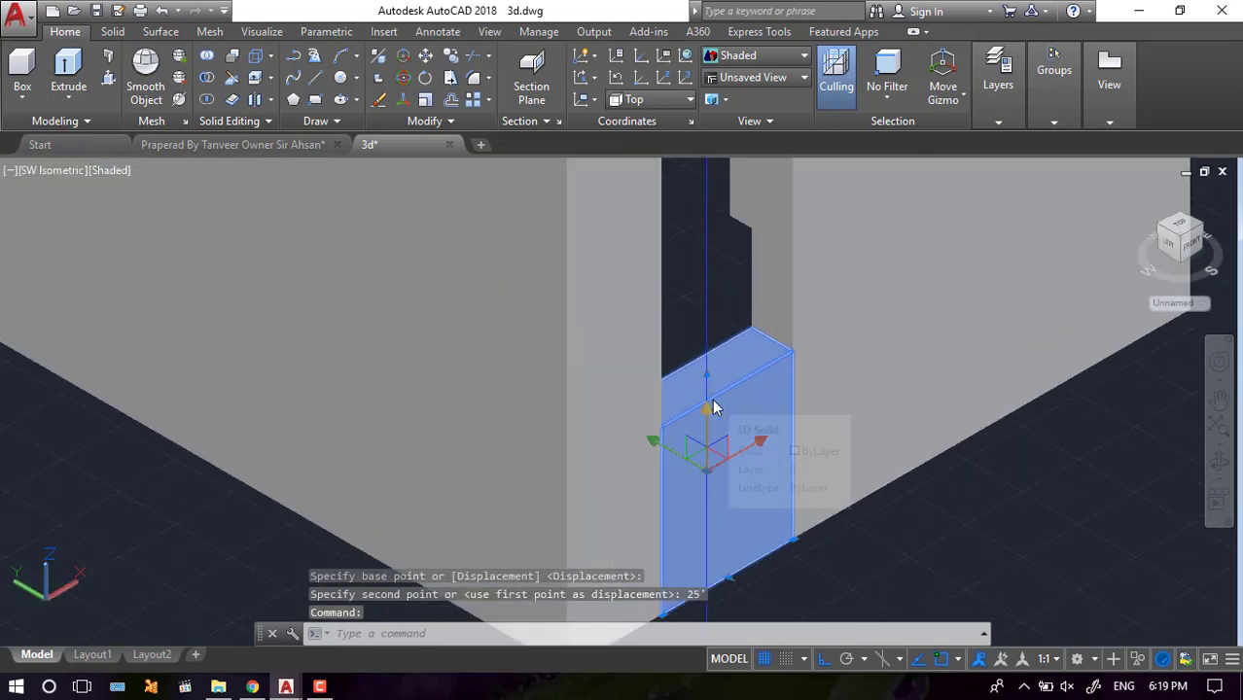
type("m")
key("Return")
left_click(792, 354)
scroll(787, 249, "down", 4)
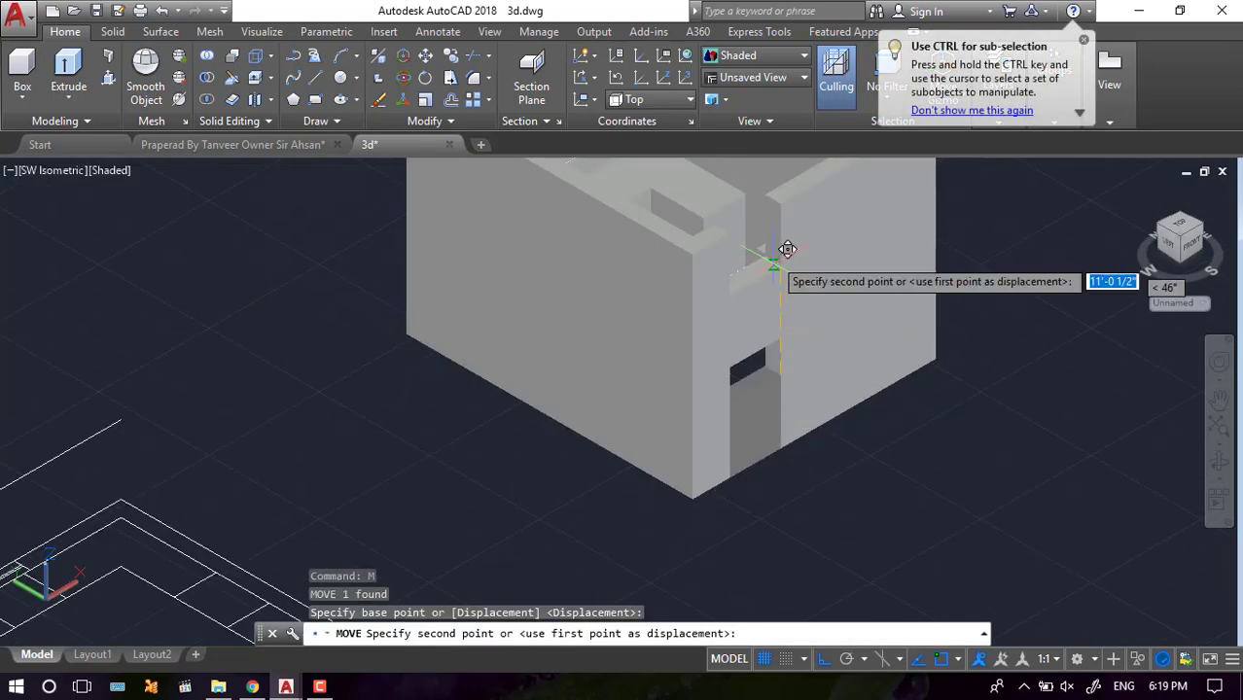
scroll(787, 249, "up", 5)
left_click(793, 179)
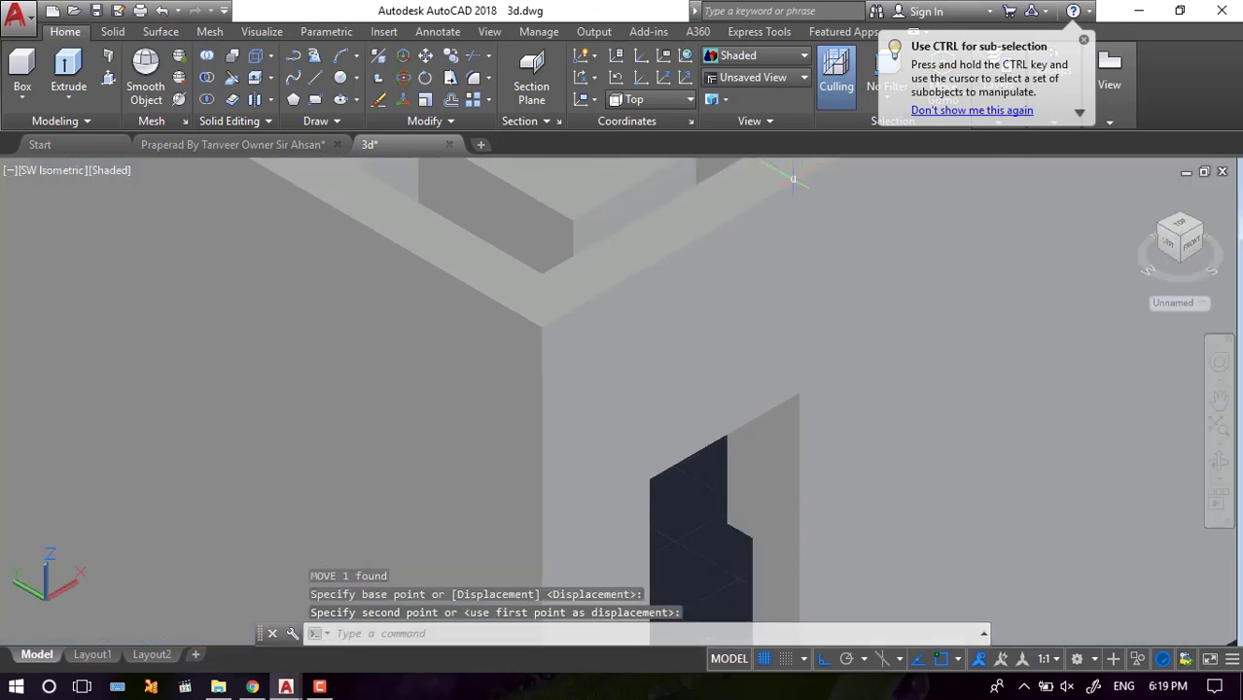
scroll(671, 348, "down", 4)
scroll(671, 349, "up", 4)
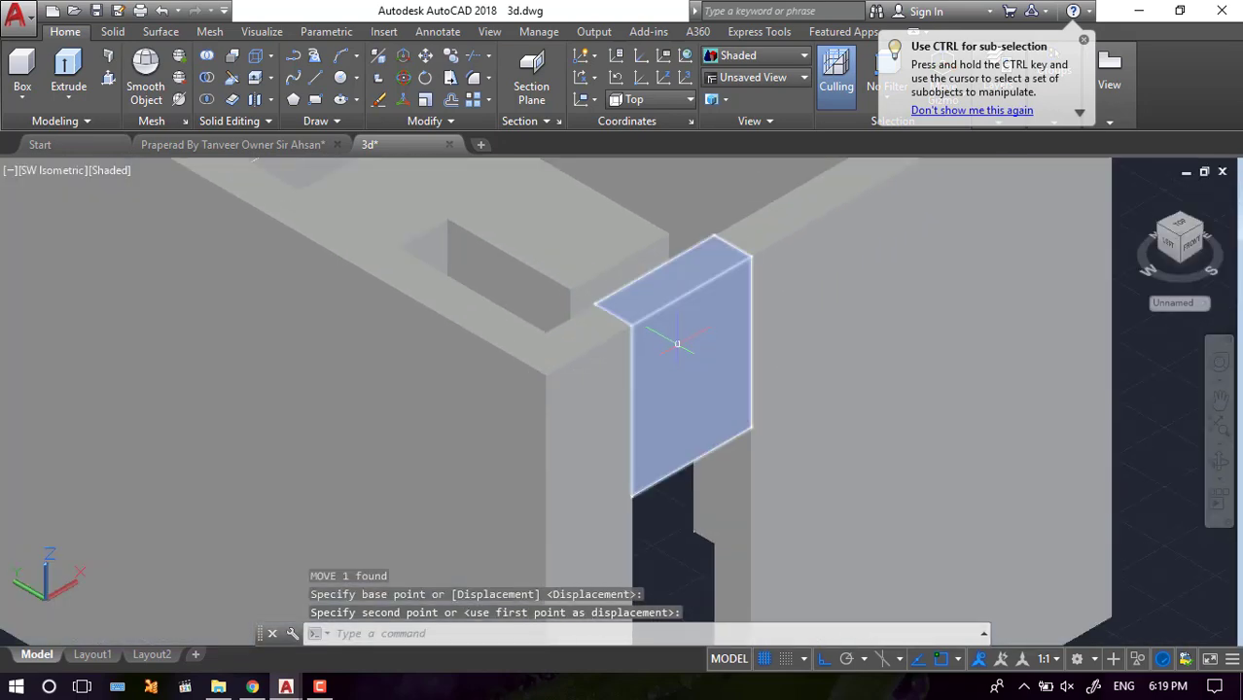
scroll(666, 352, "down", 4)
left_click(675, 336)
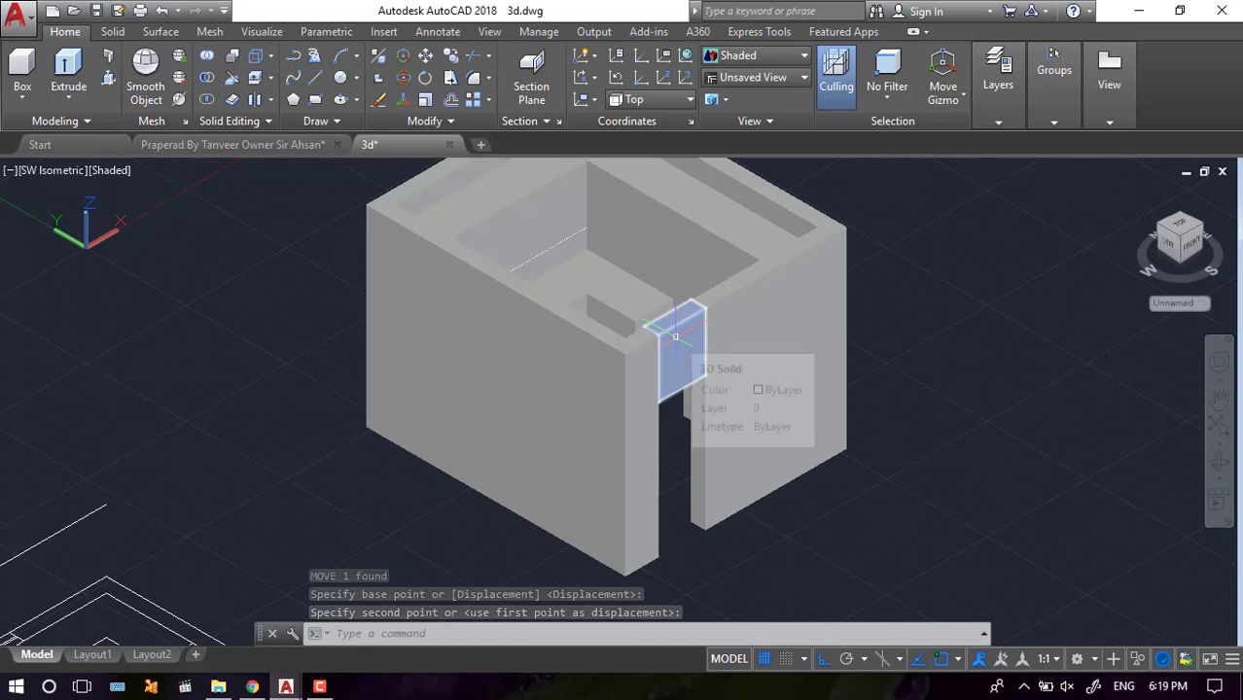
- Union the wall solid and the doorway lintel into one solid
type("u")
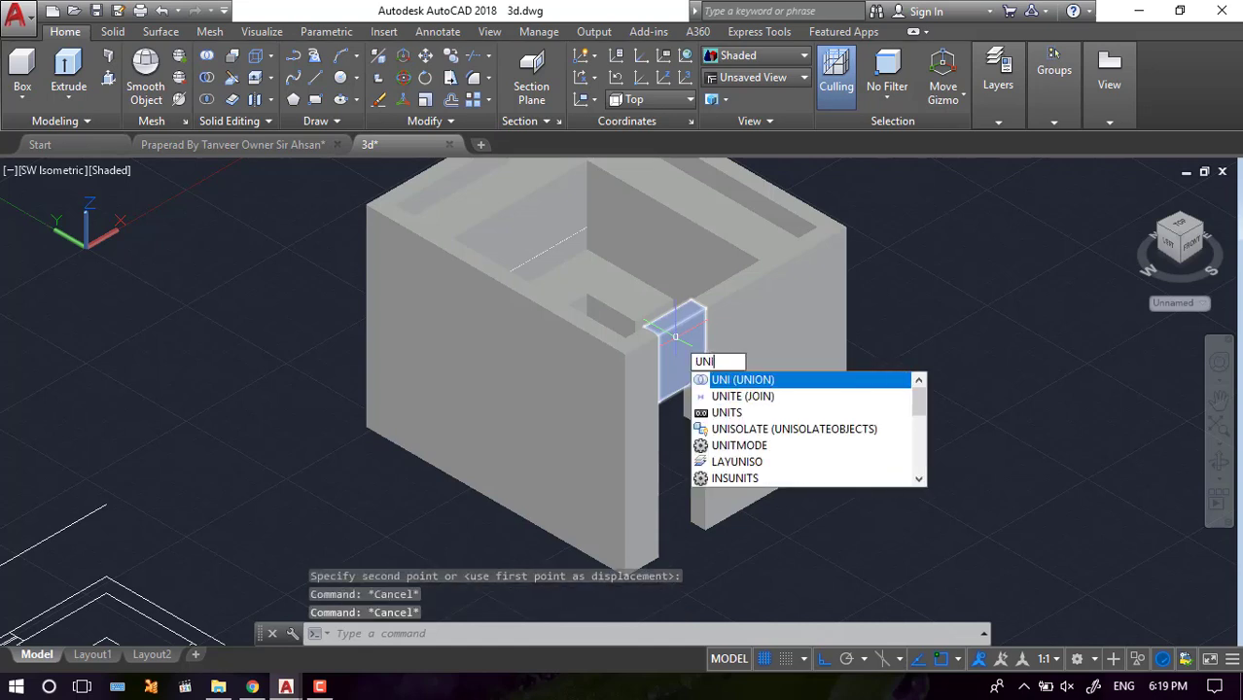
key("Return")
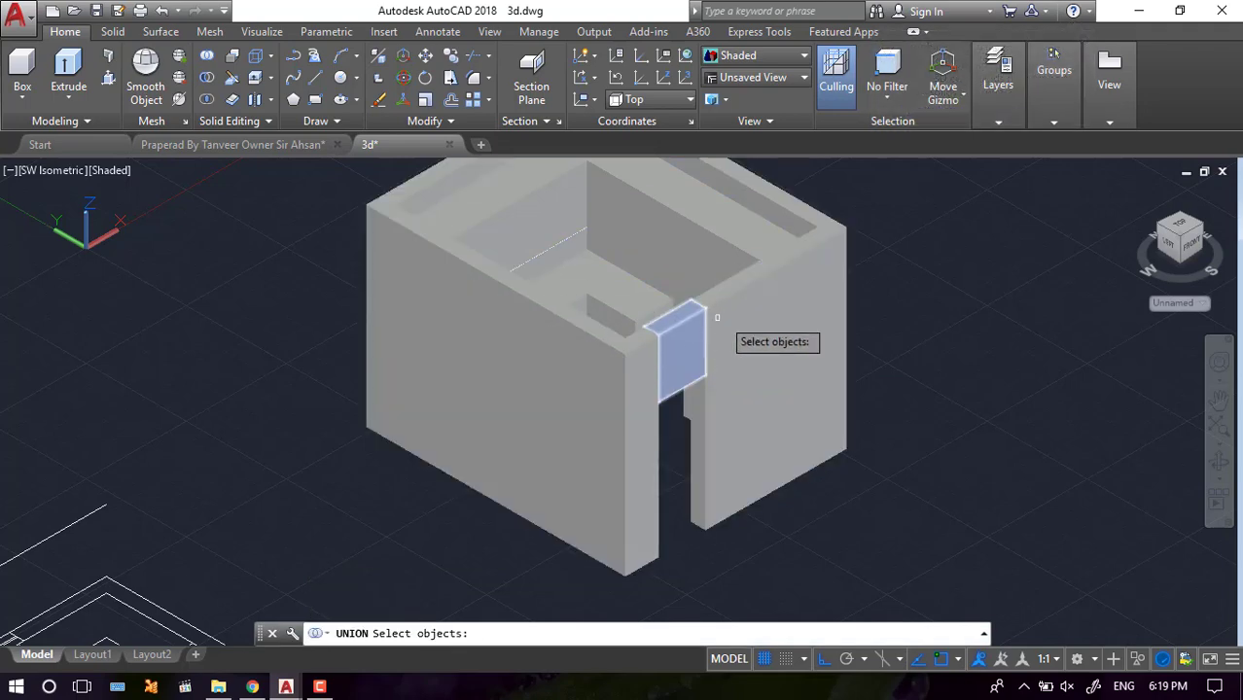
left_click(732, 313)
left_click(696, 326)
key("Return")
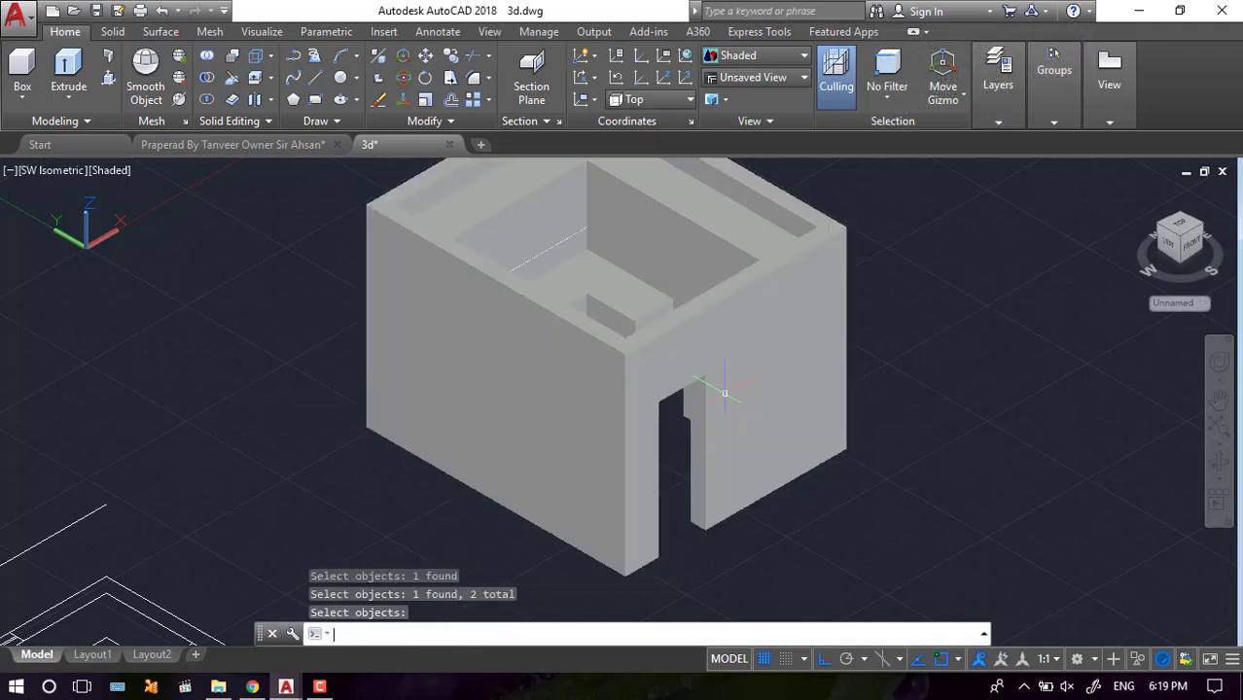
scroll(807, 407, "down", 4)
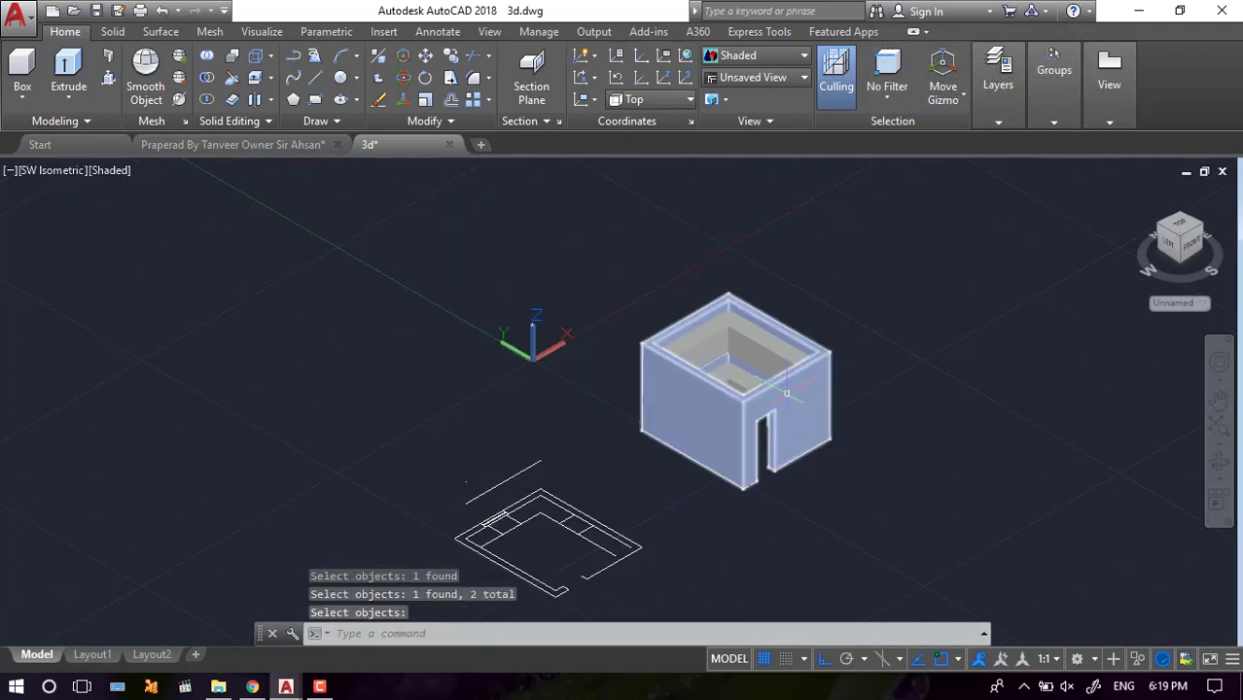
scroll(784, 391, "up", 3)
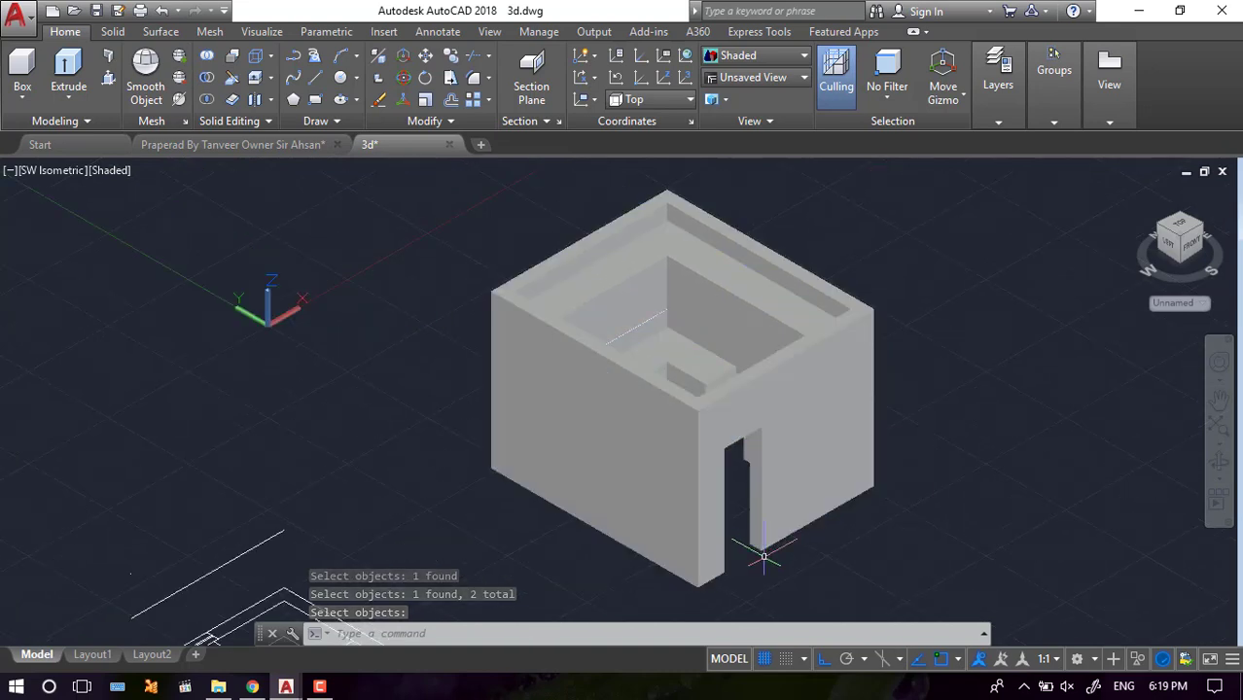
scroll(582, 410, "down", 3)
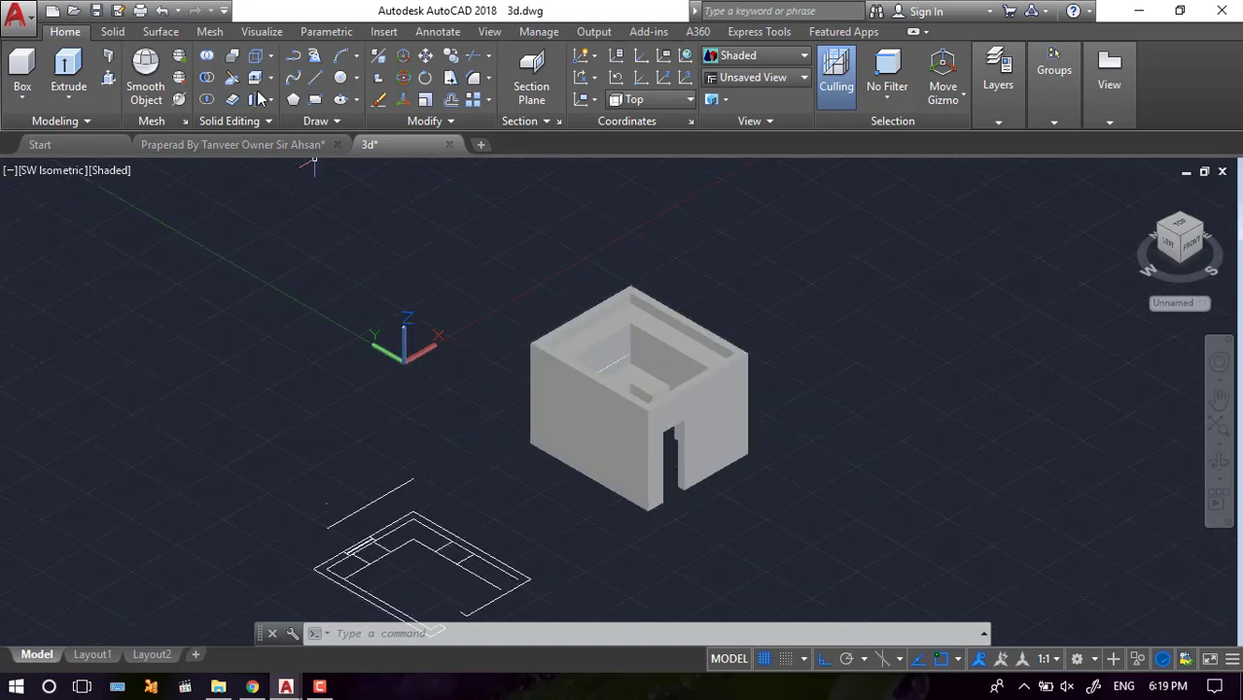
- Apply the Two: Vertical viewport configuration, showing the front view beside the top view
left_click(262, 32)
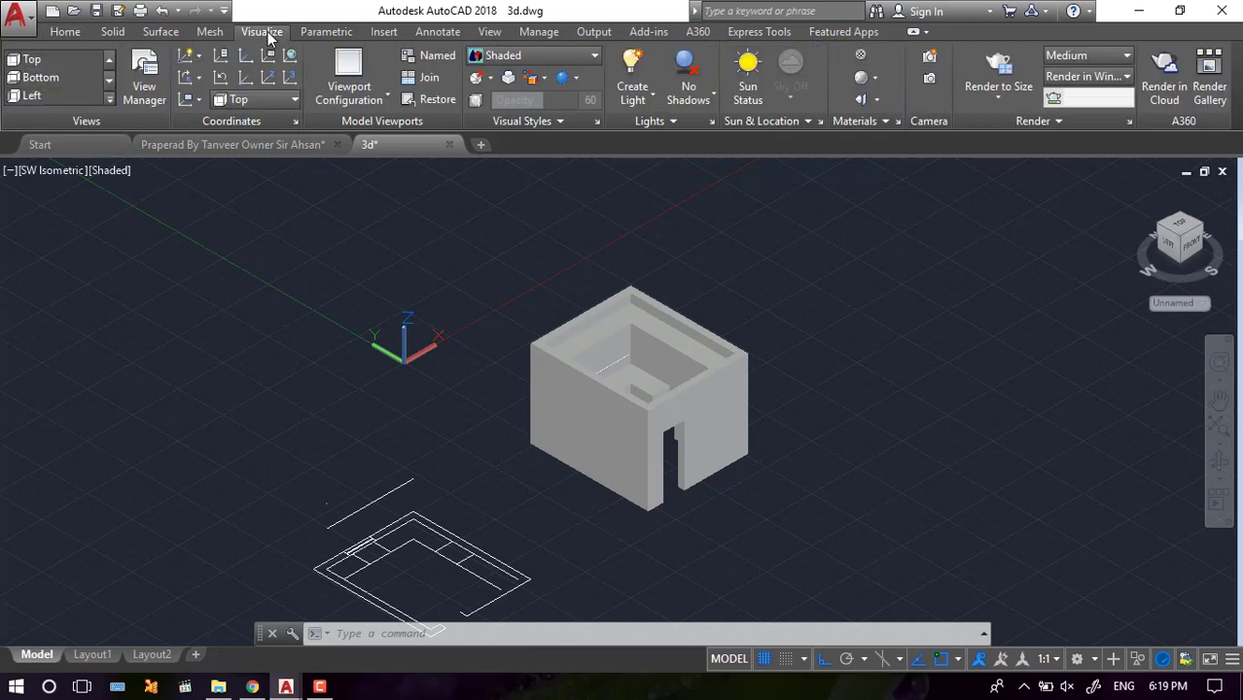
left_click(374, 103)
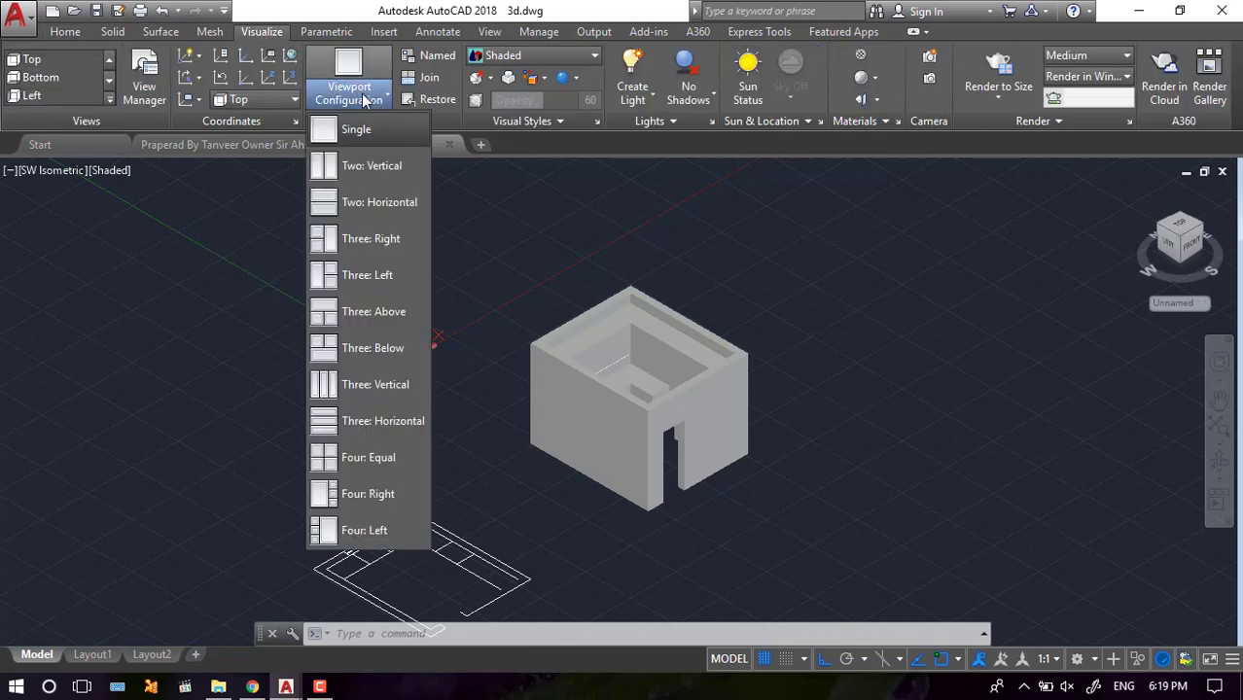
left_click(382, 165)
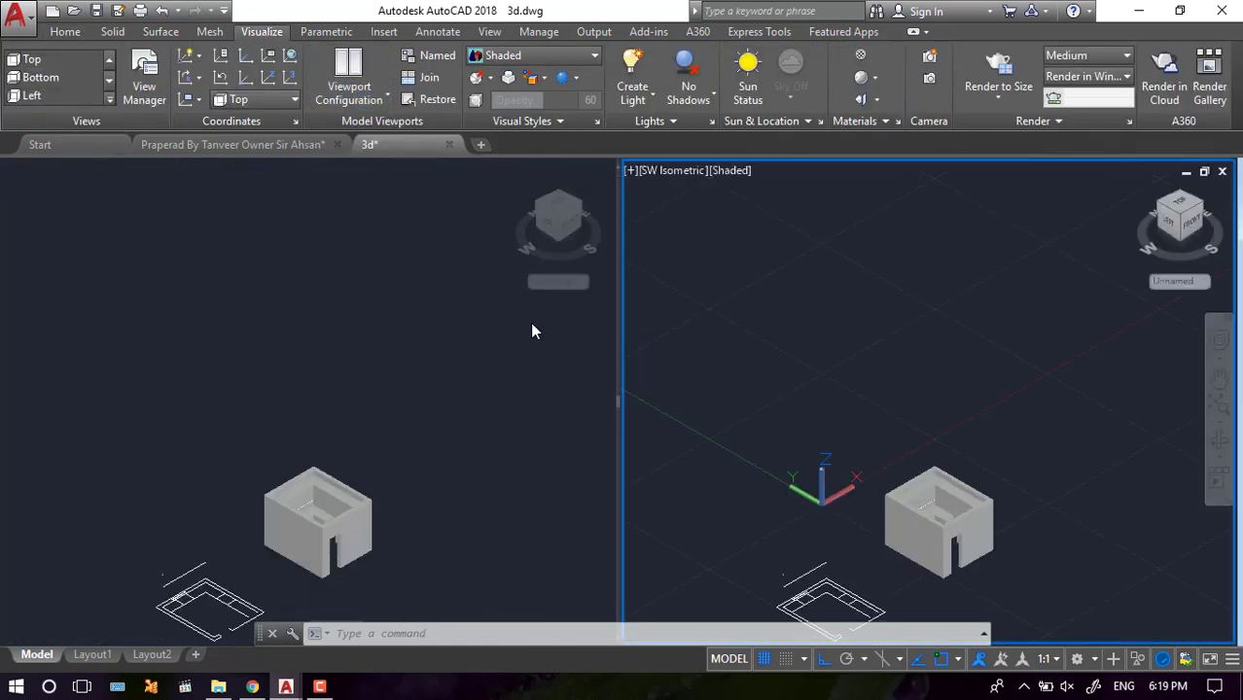
left_click(1020, 367)
scroll(1020, 367, "down", 3)
left_click(1021, 367)
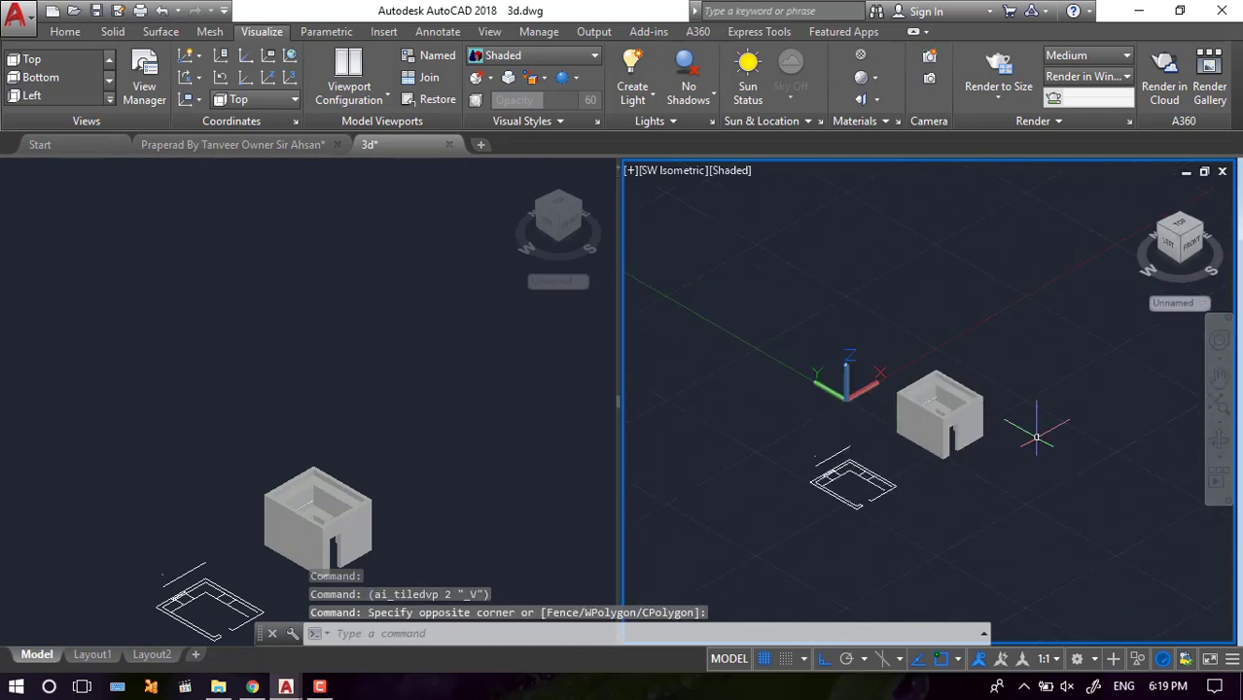
scroll(1037, 437, "up", 4)
scroll(1037, 438, "up", 5)
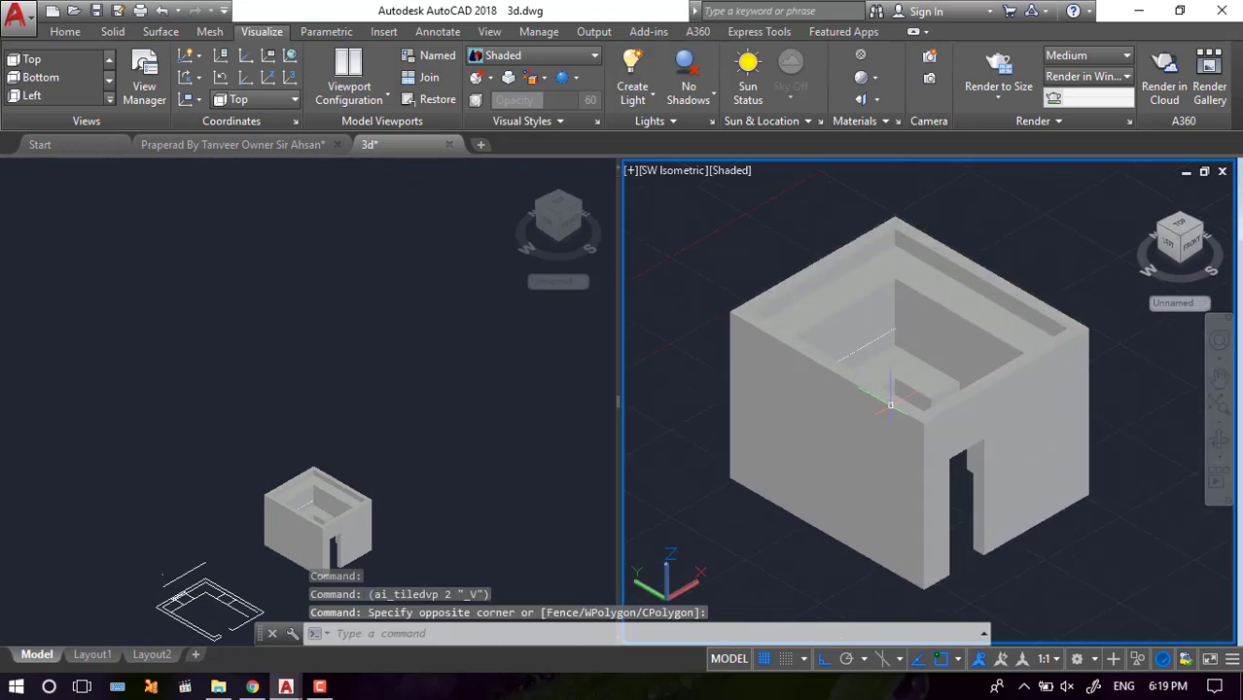
left_click(367, 424)
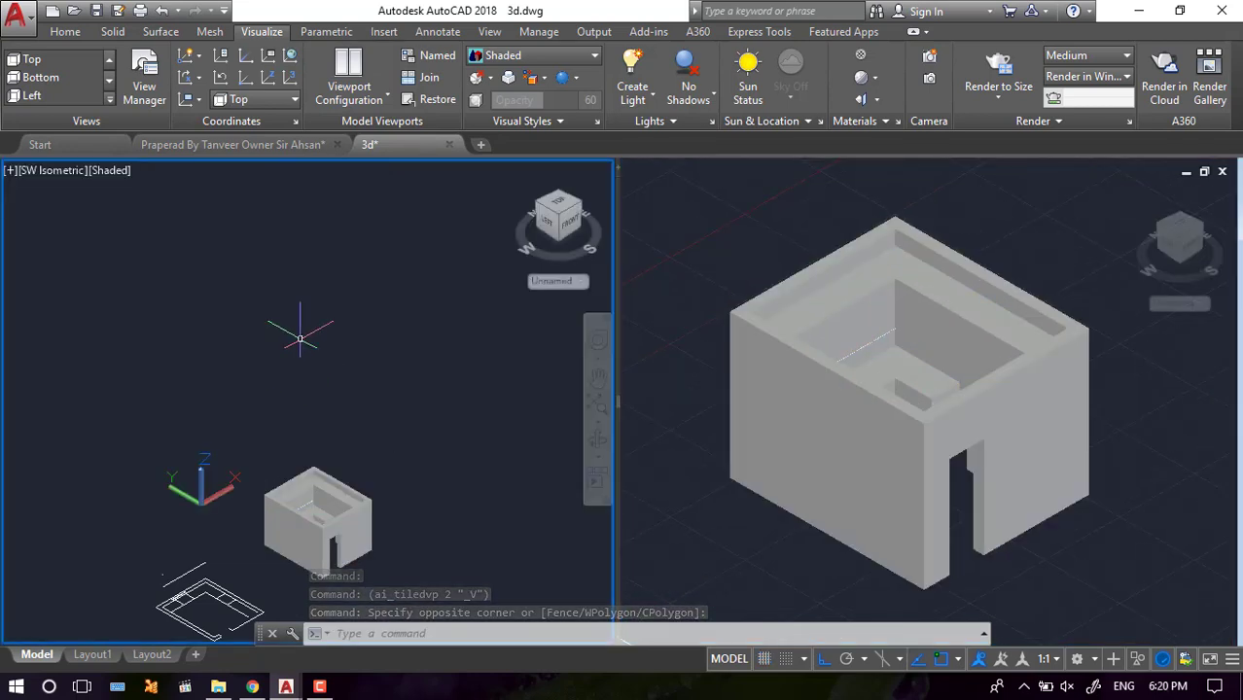
scroll(777, 334, "up", 2)
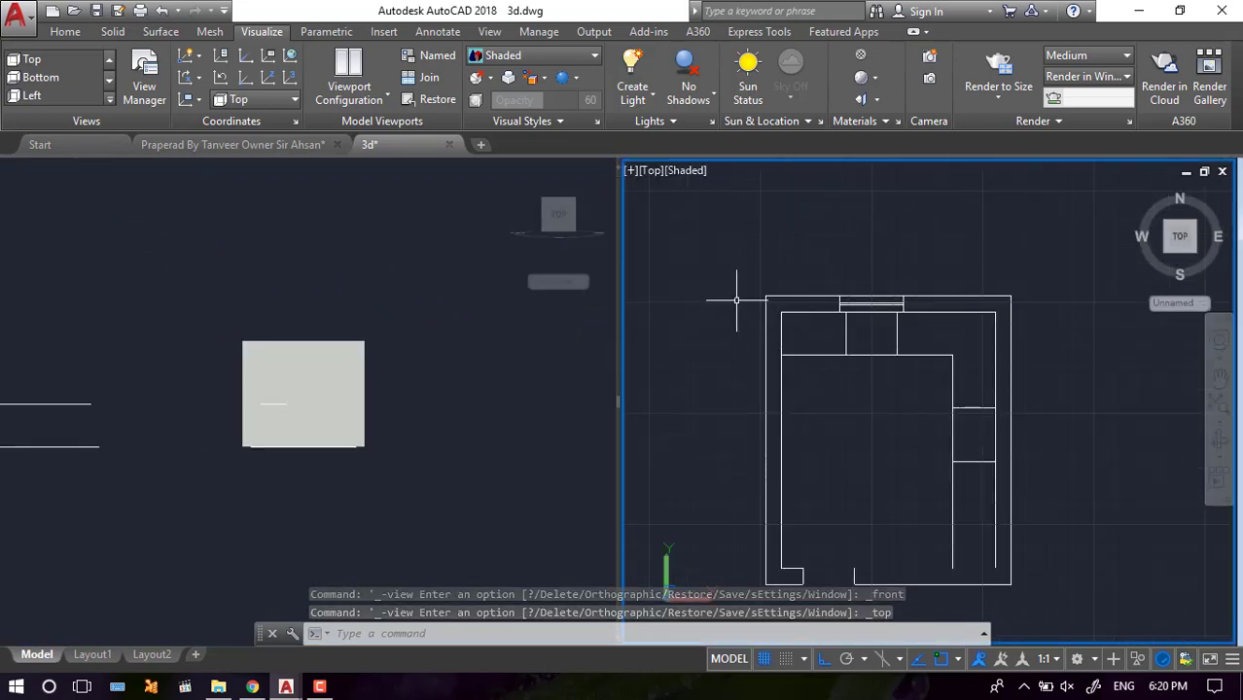
- Draw a 6-inch-thick roof slab box covering the floor plan, raised 10 feet
type("b")
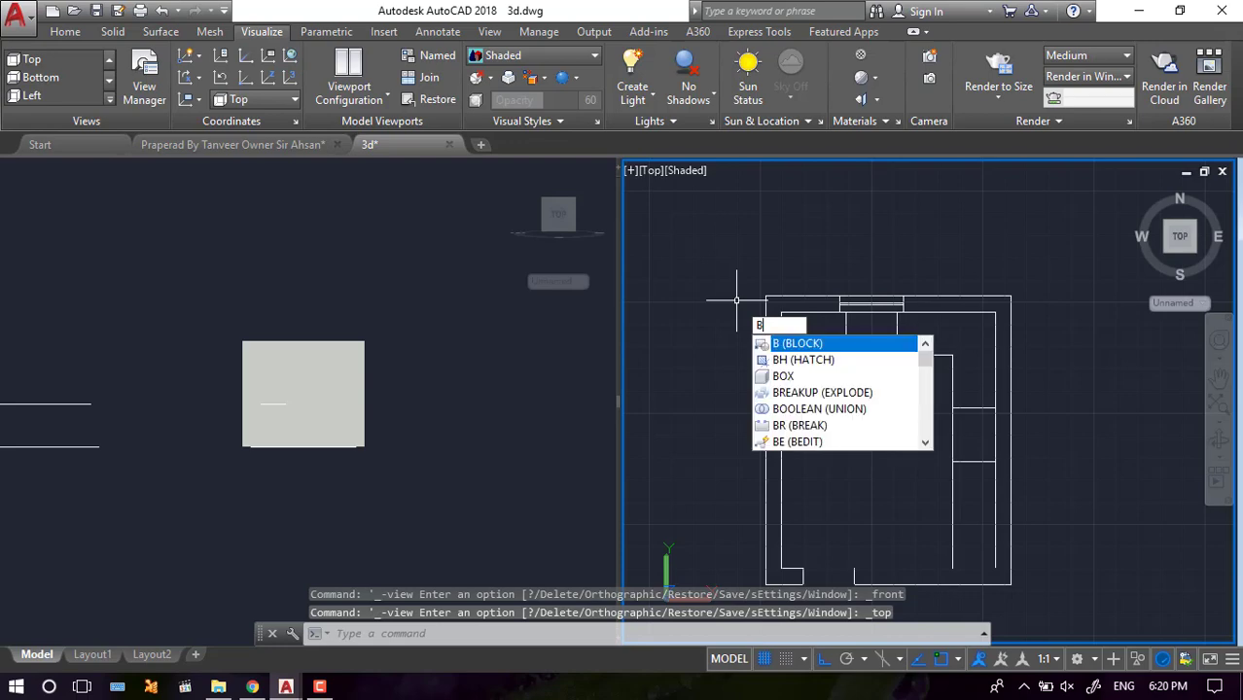
type("ox")
key("Return")
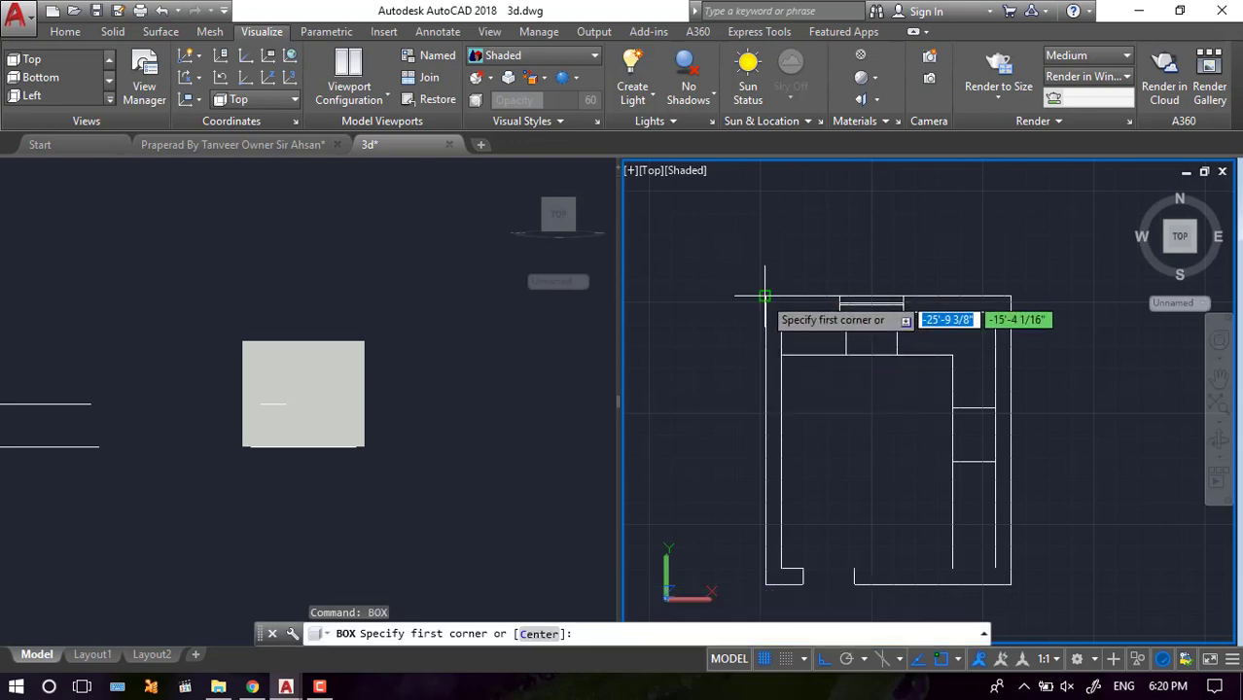
left_click(765, 280)
scroll(765, 280, "down", 5)
scroll(860, 389, "up", 4)
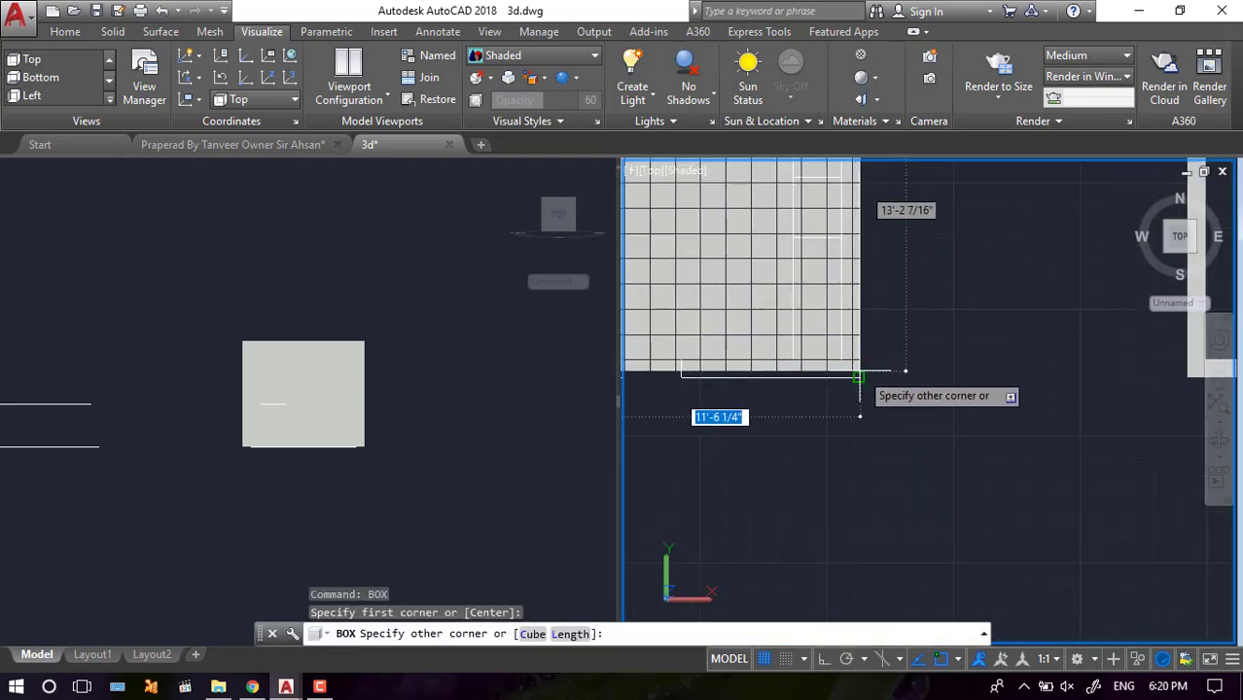
left_click(858, 377)
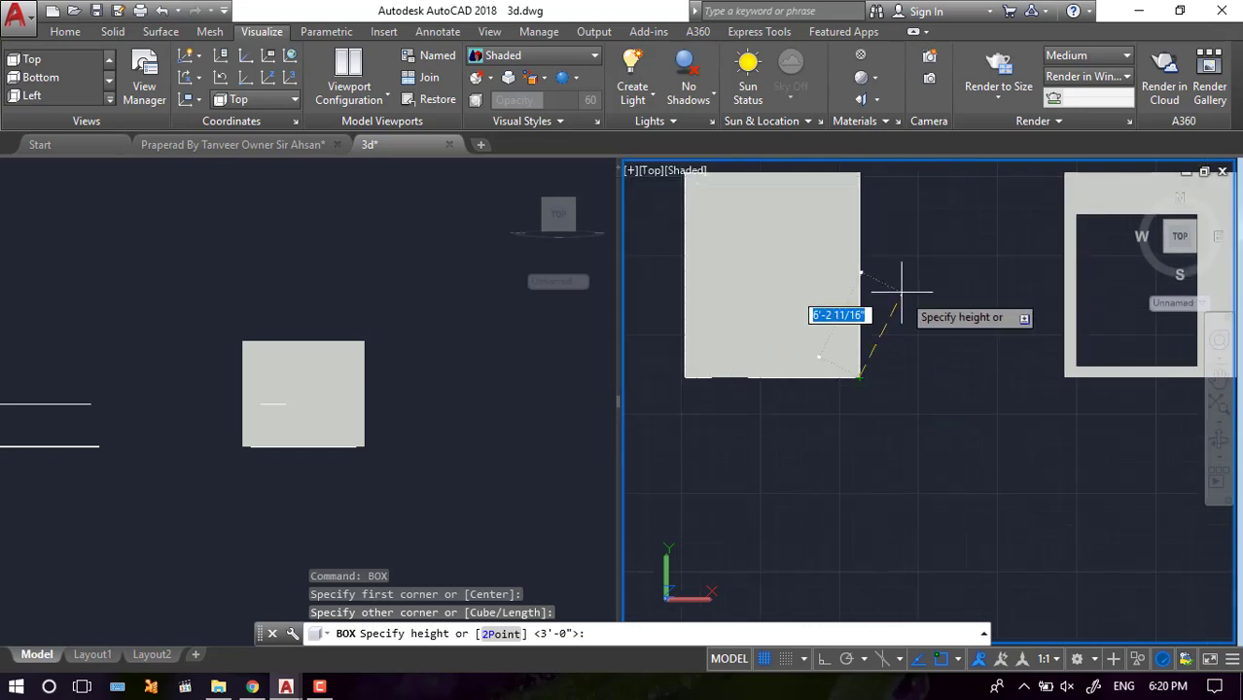
type("6")
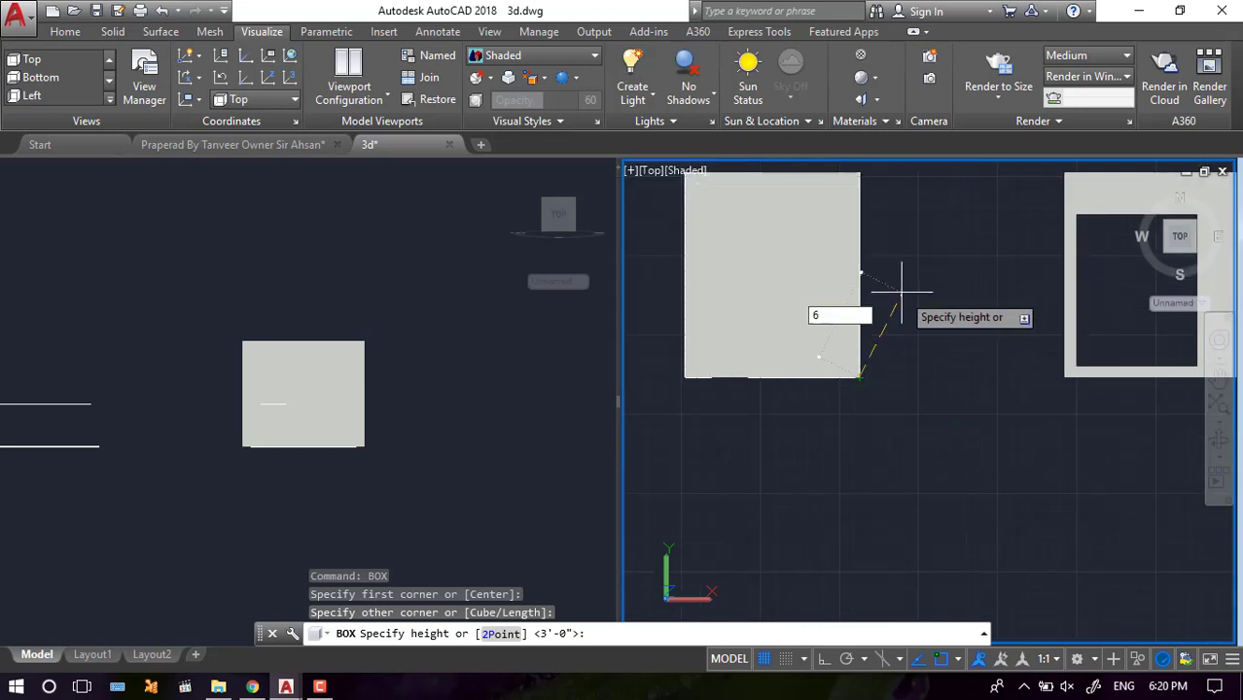
key("Return")
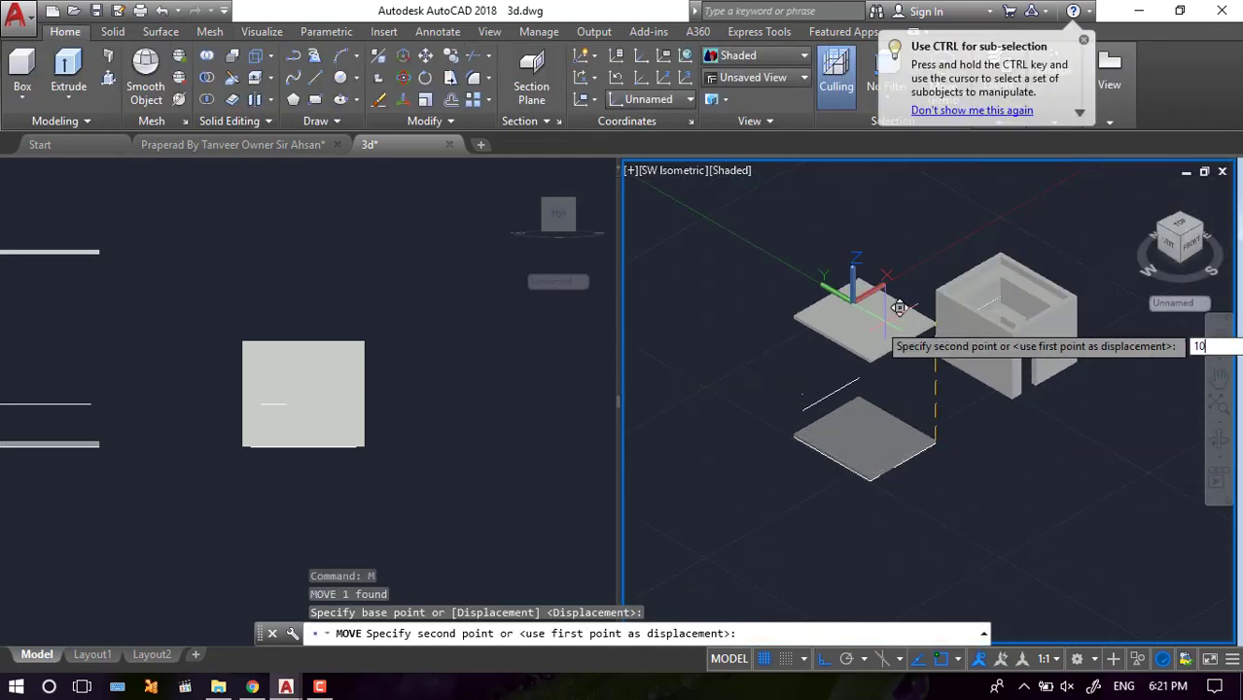
key("Return")
- Move the roof slab 25 feet over onto the walls
left_click(909, 375)
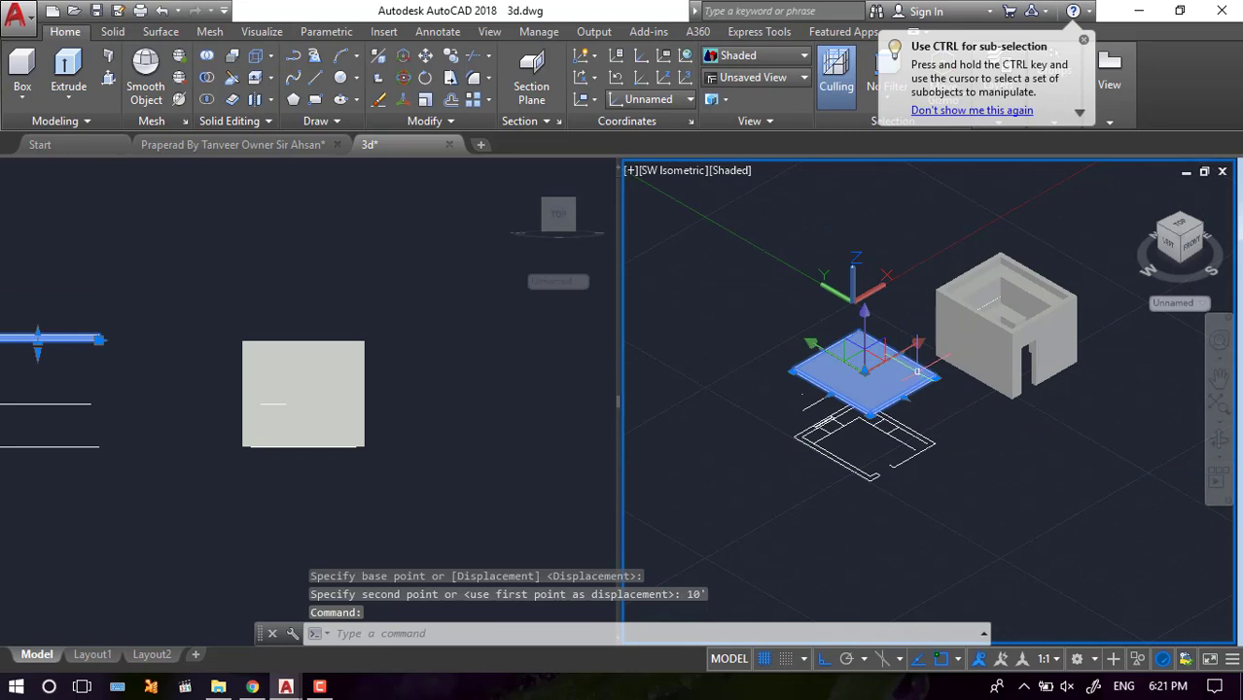
type("M")
key("Return")
left_click(936, 373)
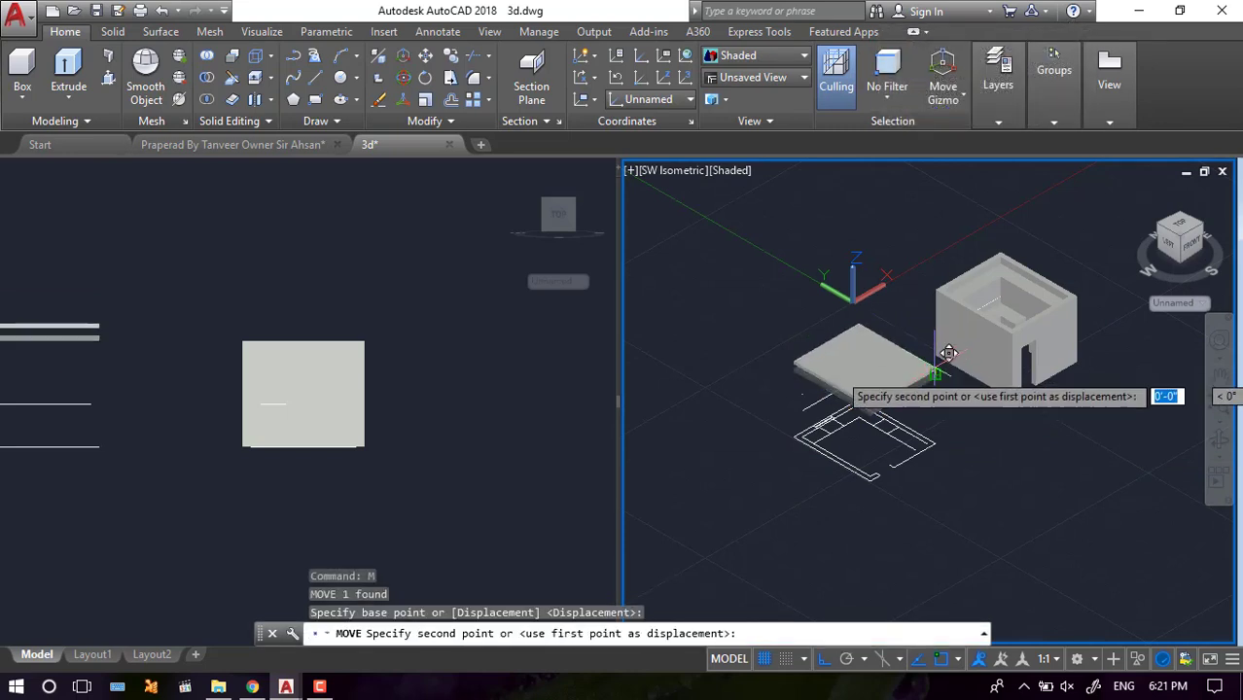
scroll(949, 352, "down", 4)
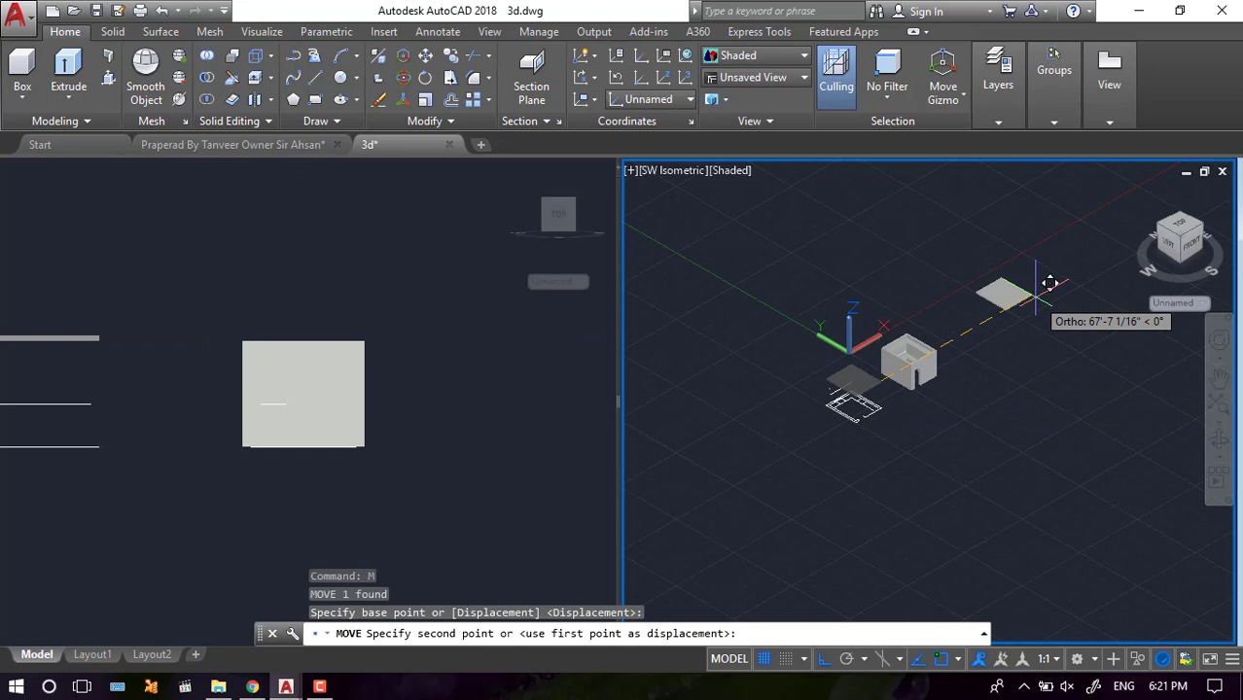
type("25'")
key("Return")
scroll(938, 351, "up", 5)
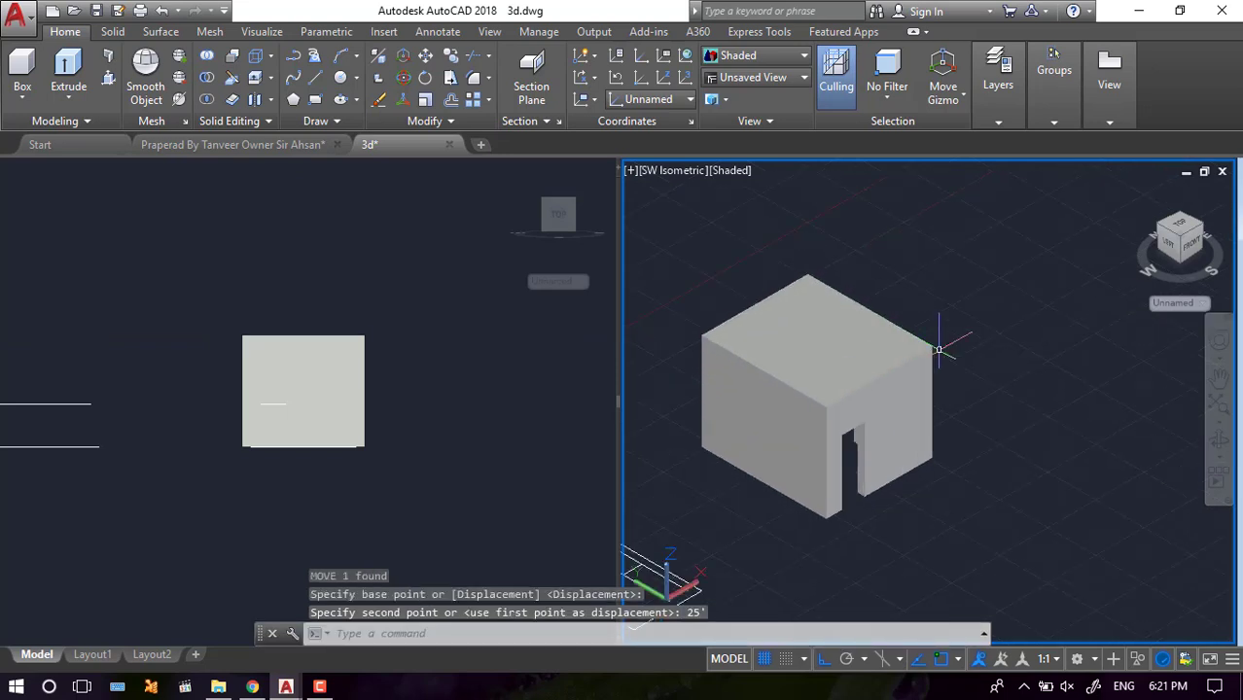
- Start PRESSPULL on the slab's edge face to pull out the overhang
left_click(942, 362)
scroll(725, 365, "up", 4)
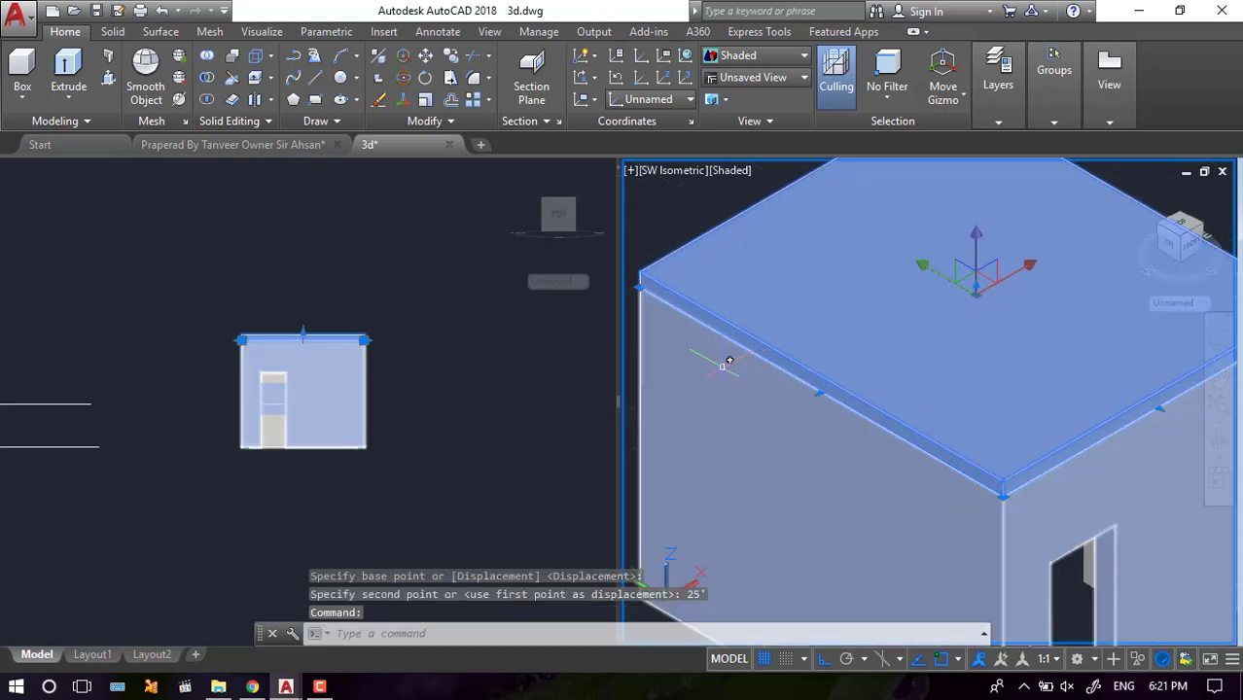
left_click(108, 78)
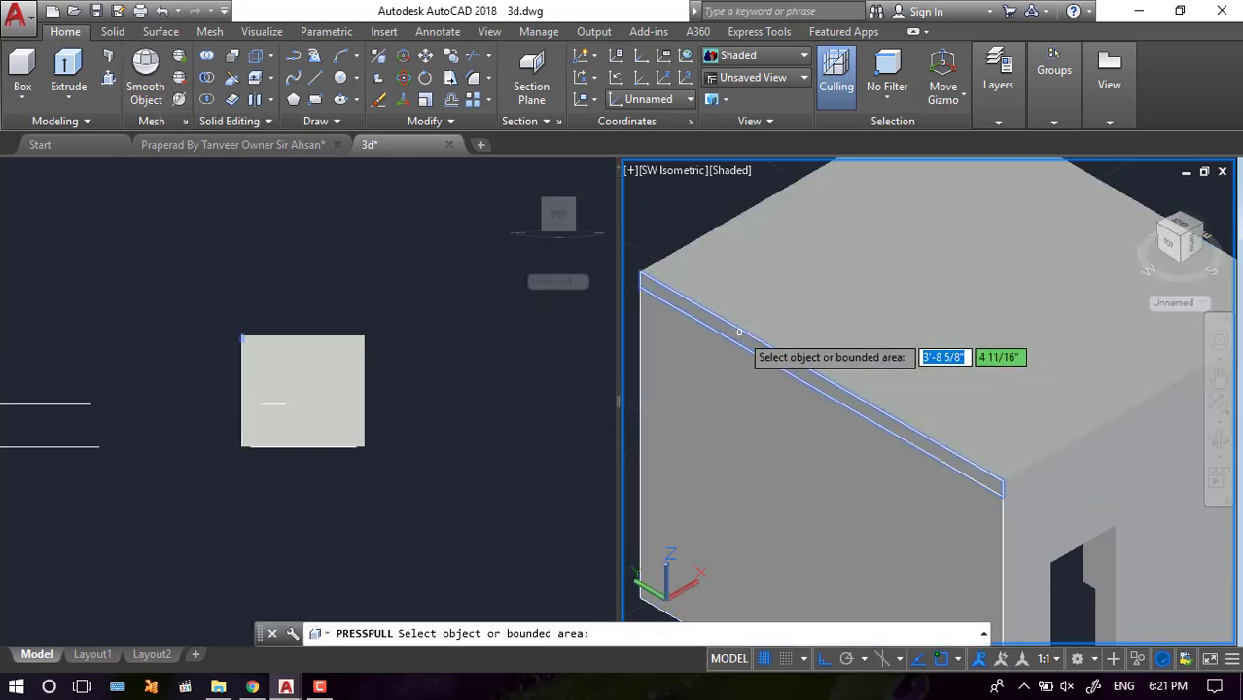
left_click(739, 333)
scroll(739, 336, "down", 3)
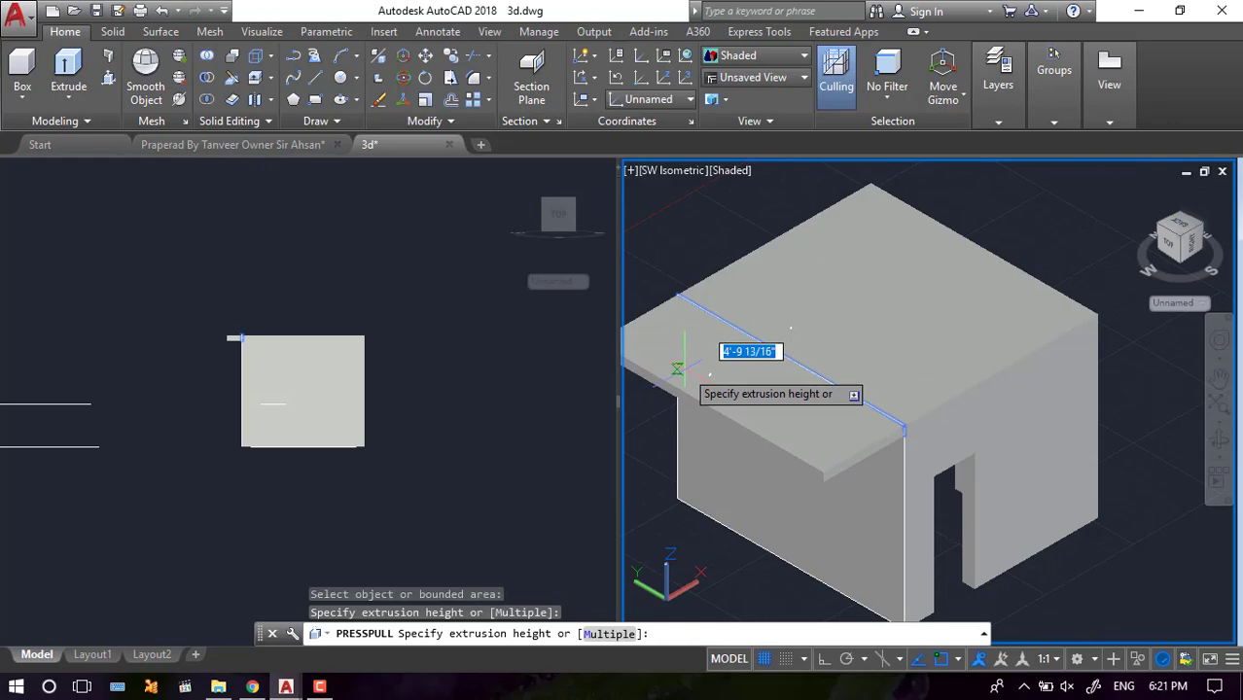